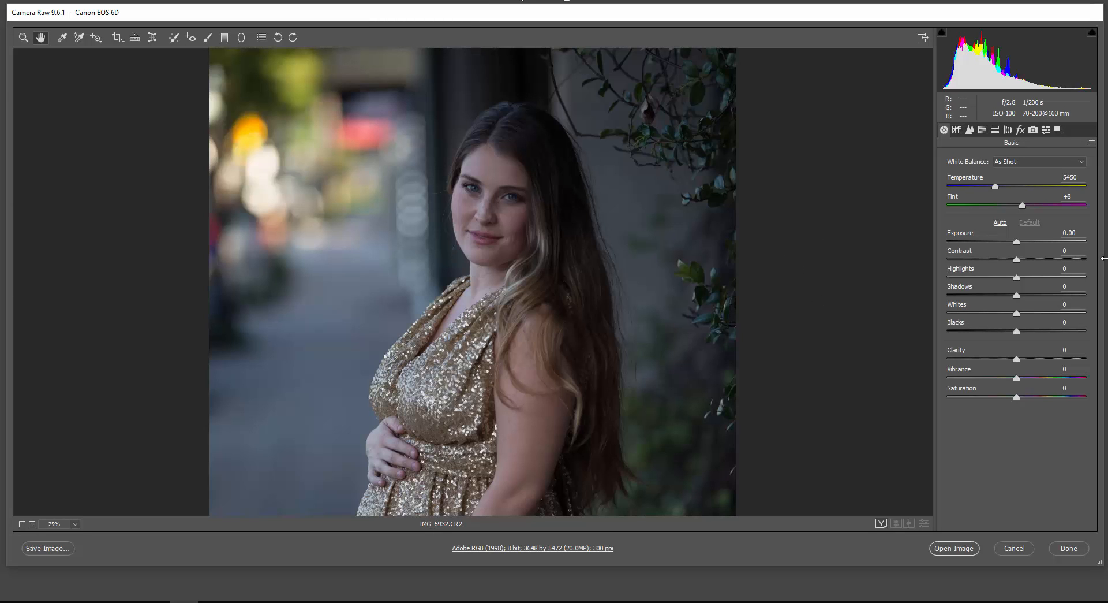
Raise the photo's exposure to +0.65 and its shadows to +23
click(1029, 242)
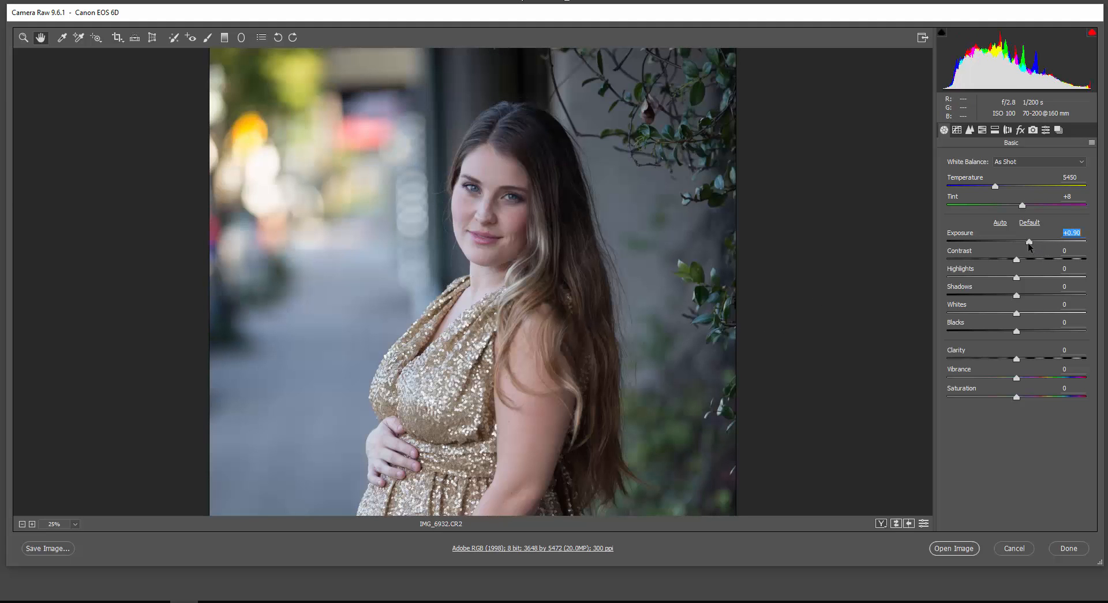
drag(1028, 246, 1025, 248)
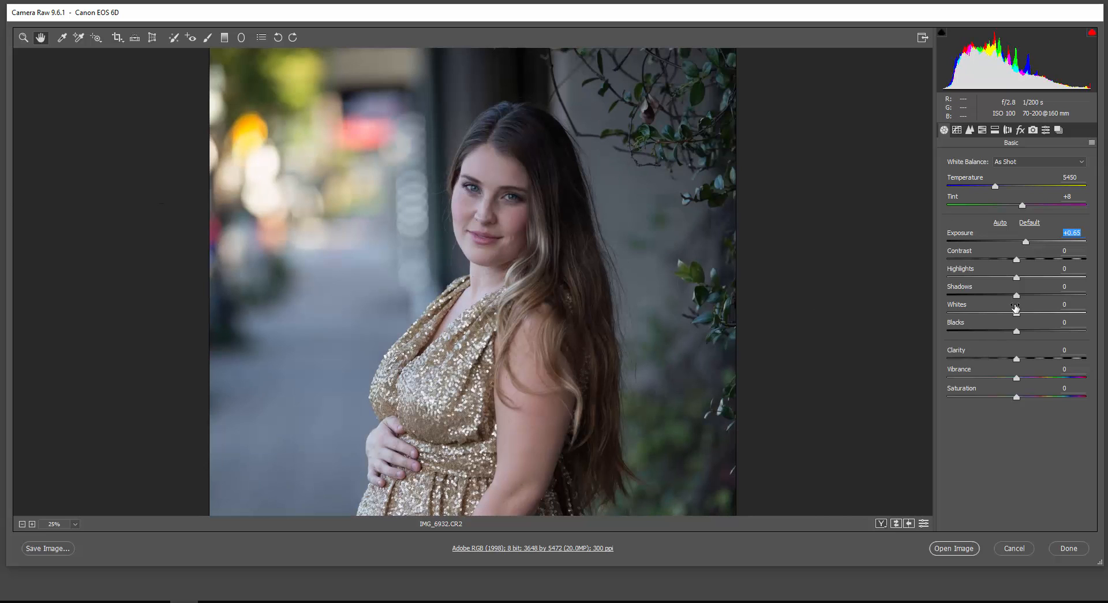
drag(1019, 297, 1035, 304)
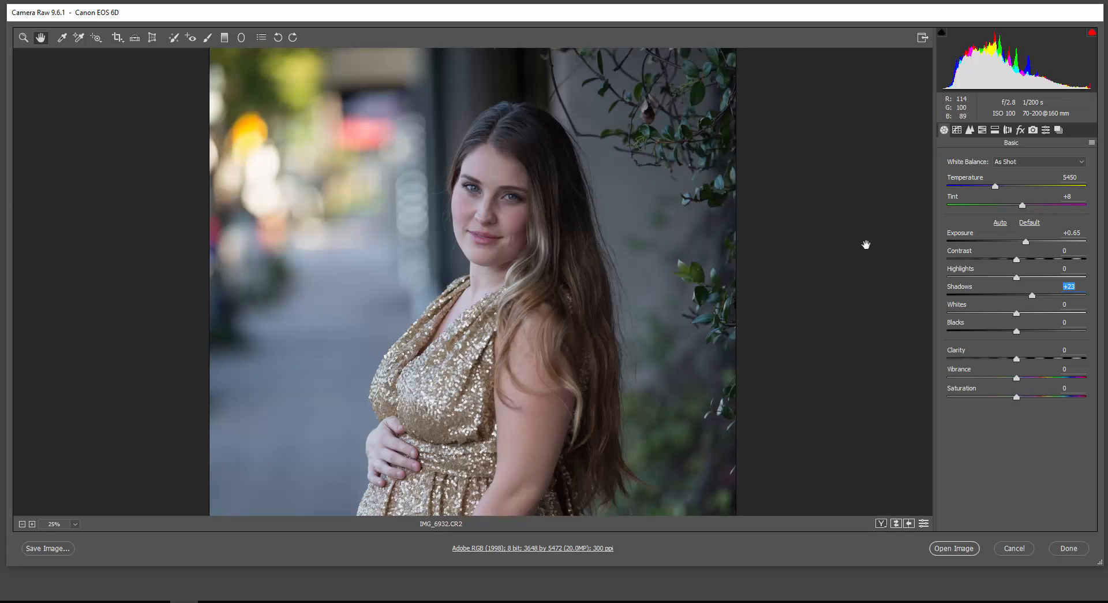
Enable the lens profile corrections for the portrait
click(1011, 132)
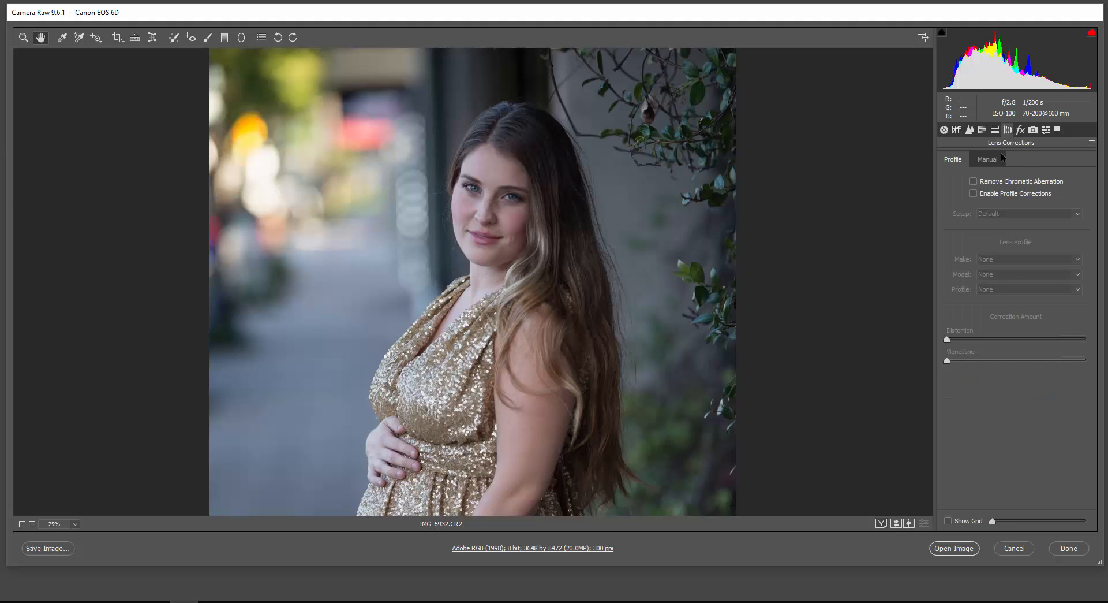
click(972, 194)
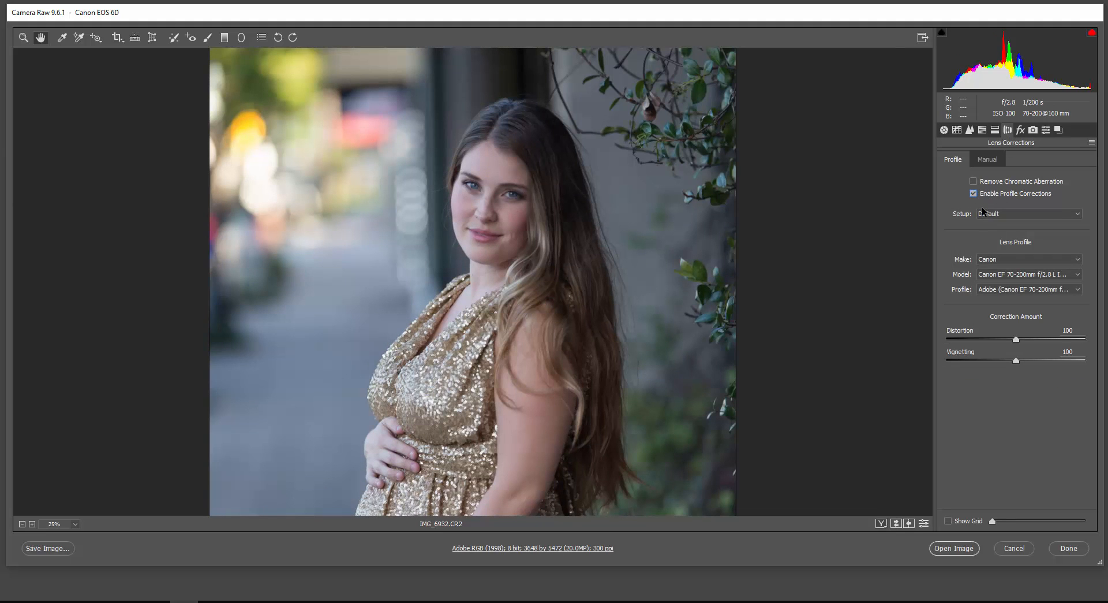
click(22, 524)
click(22, 524)
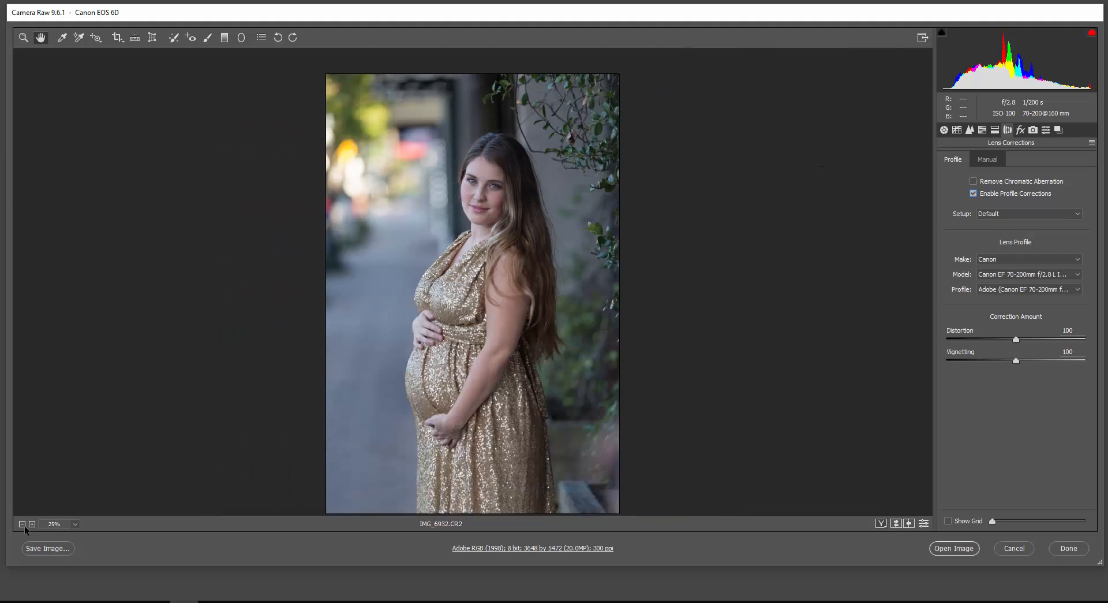
Compare the whole photo with profile corrections off and on, leave them enabled, and reduce the Distortion correction amount to its minimum
click(974, 193)
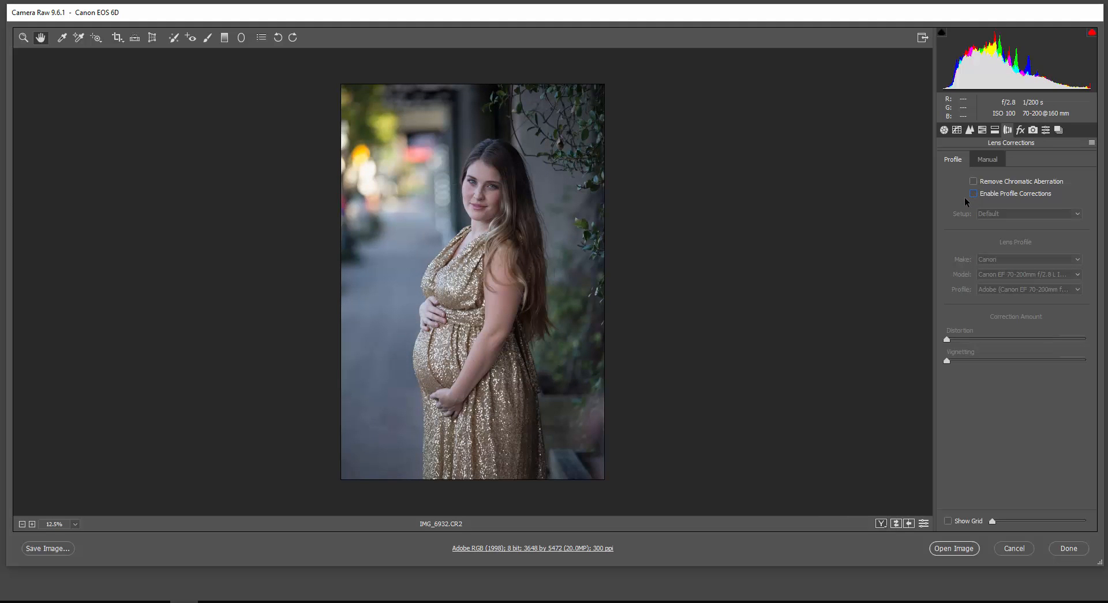
click(973, 194)
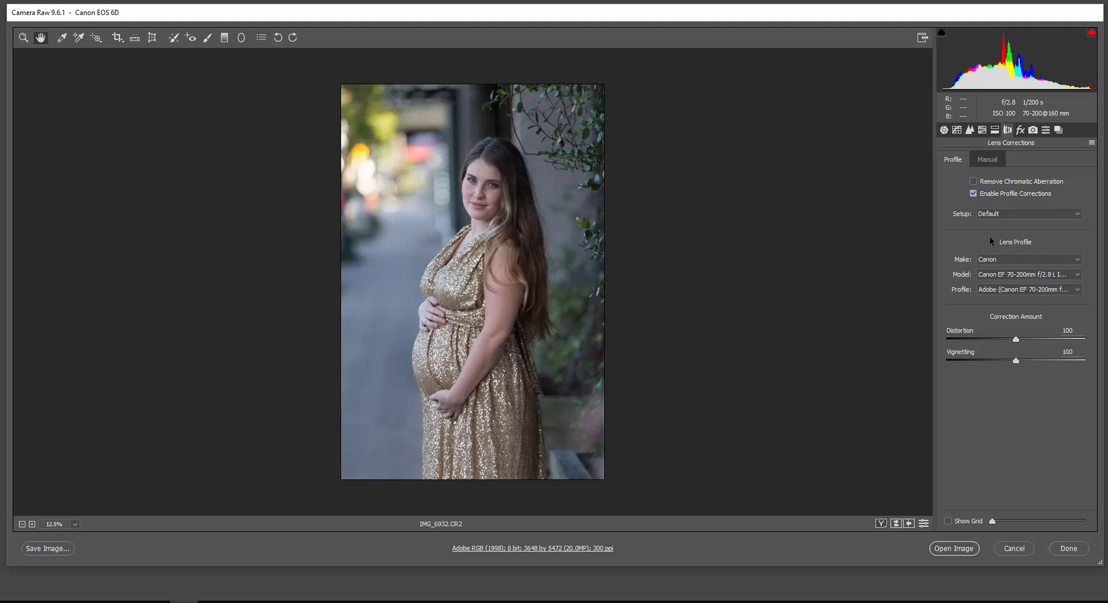
click(974, 193)
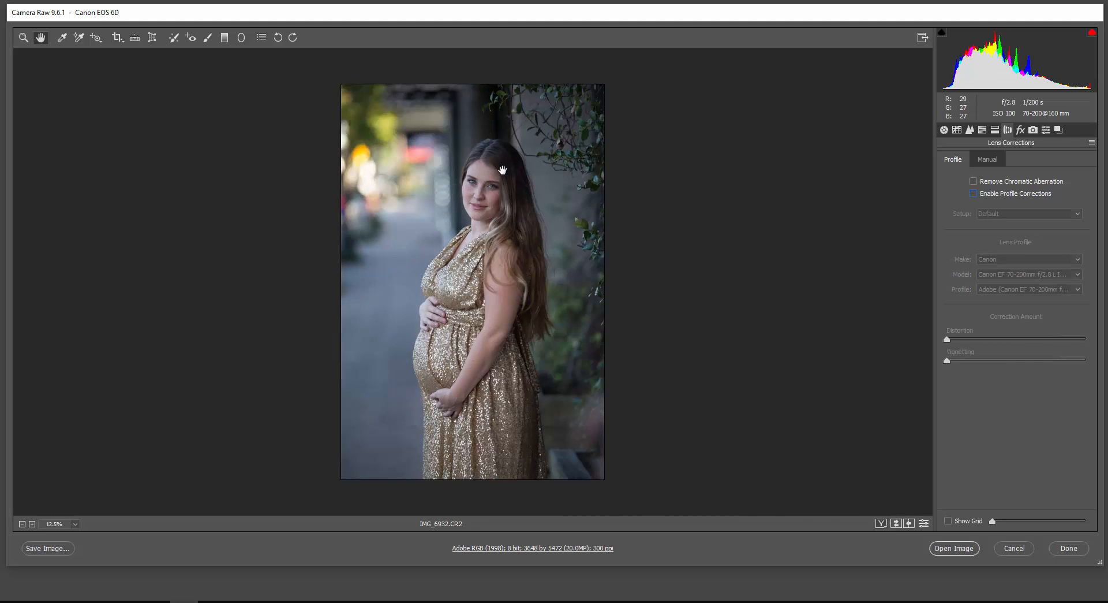
click(972, 195)
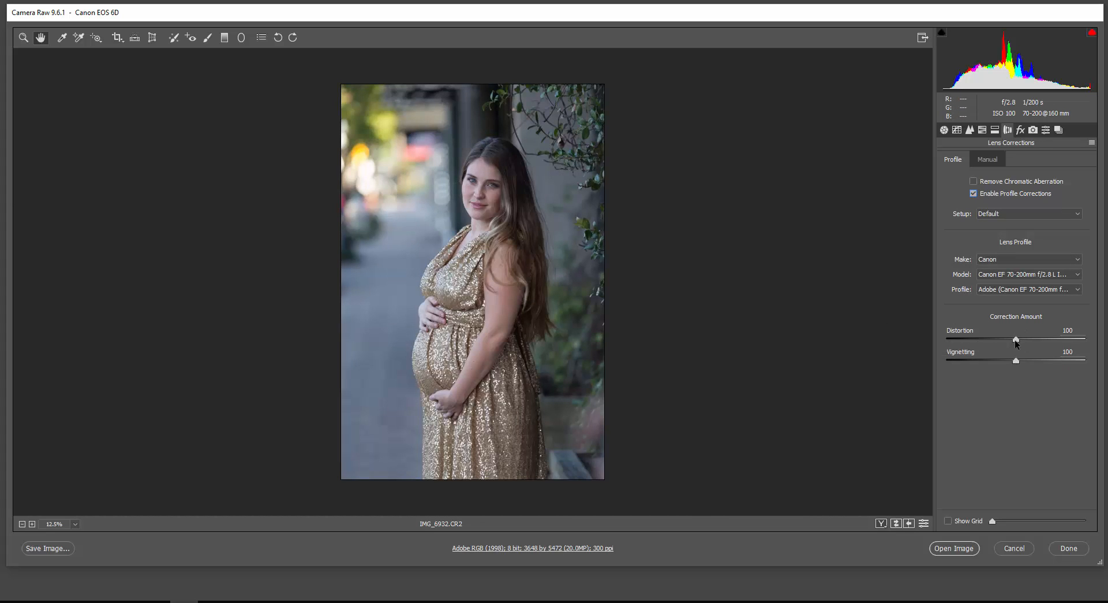
drag(1020, 342, 1012, 344)
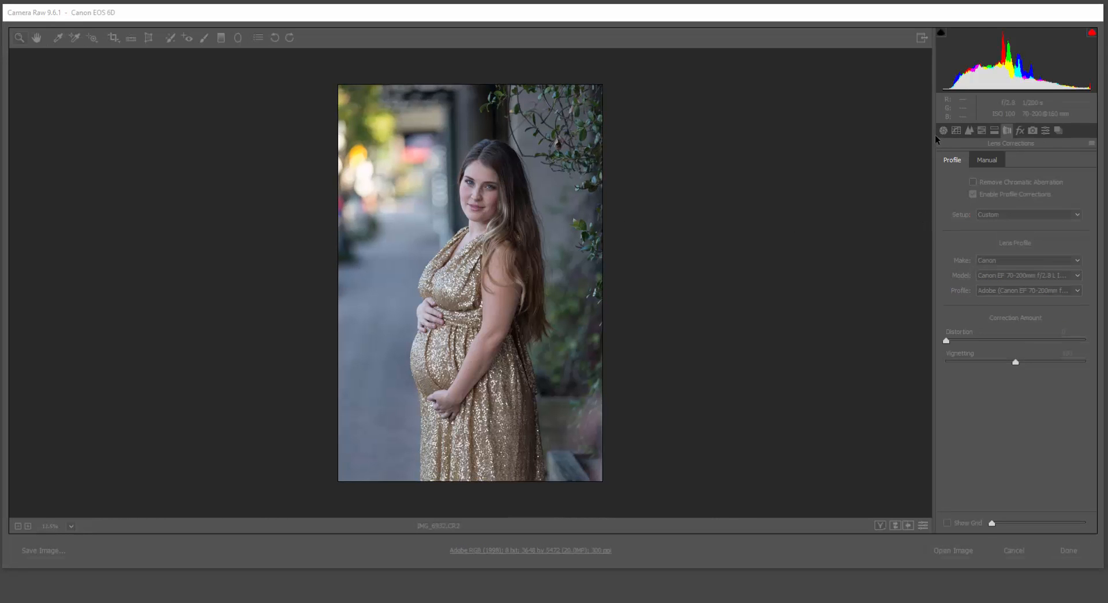
Warm the white balance by setting the temperature to 6250, and open the photo in Photoshop in a maximized window
click(945, 131)
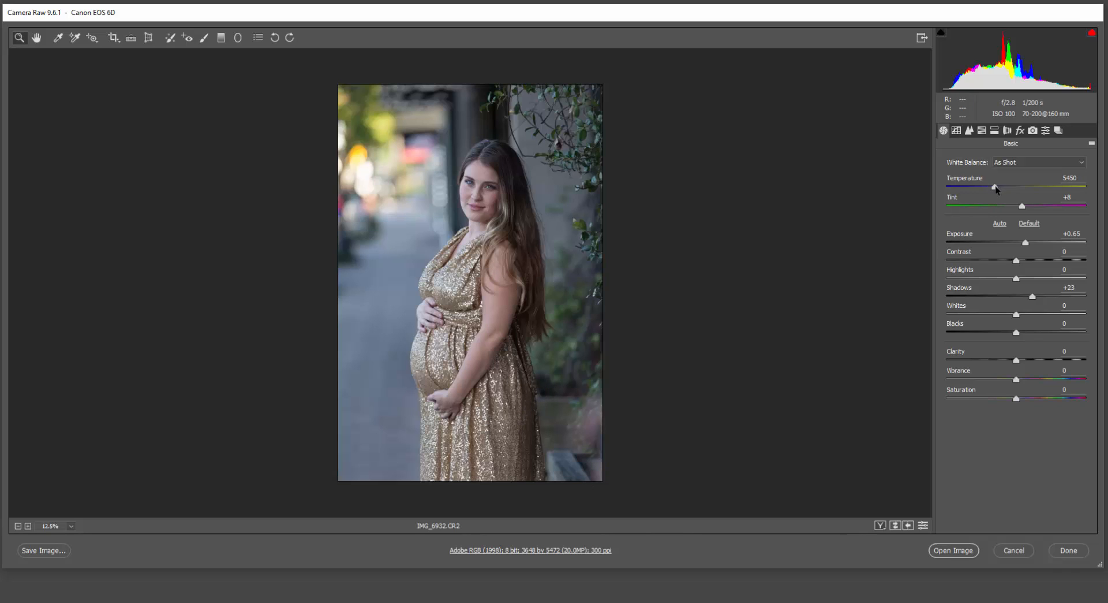
drag(996, 191, 1006, 189)
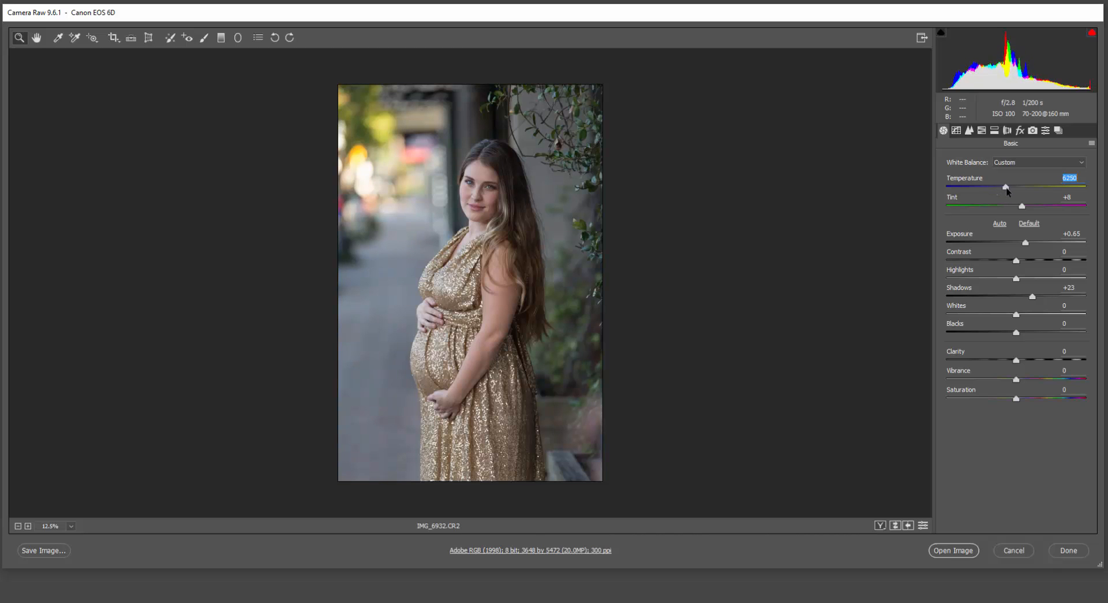
click(953, 550)
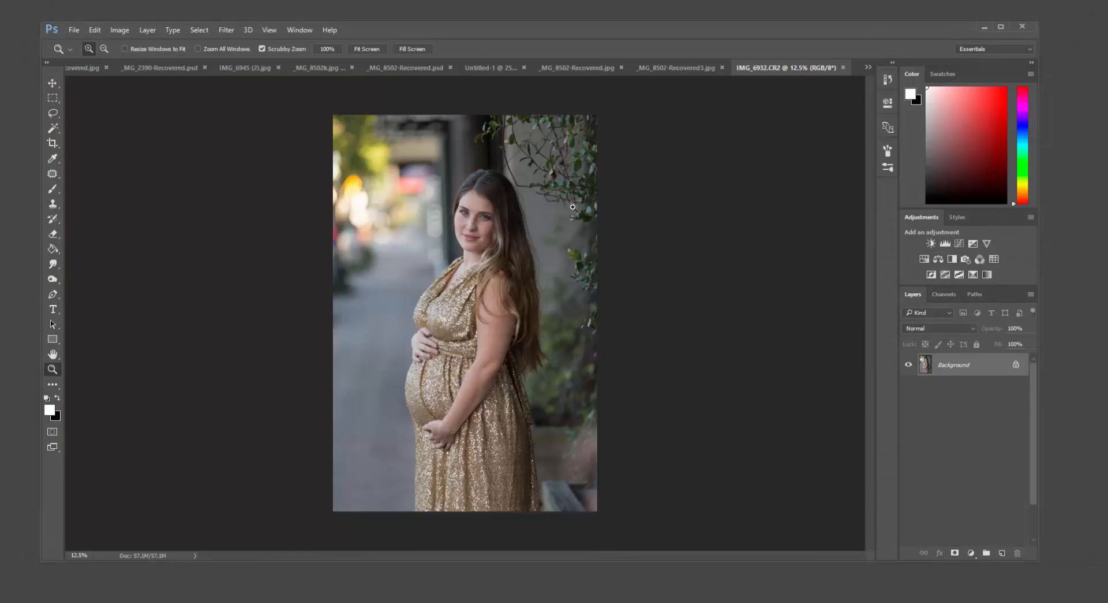
click(1001, 27)
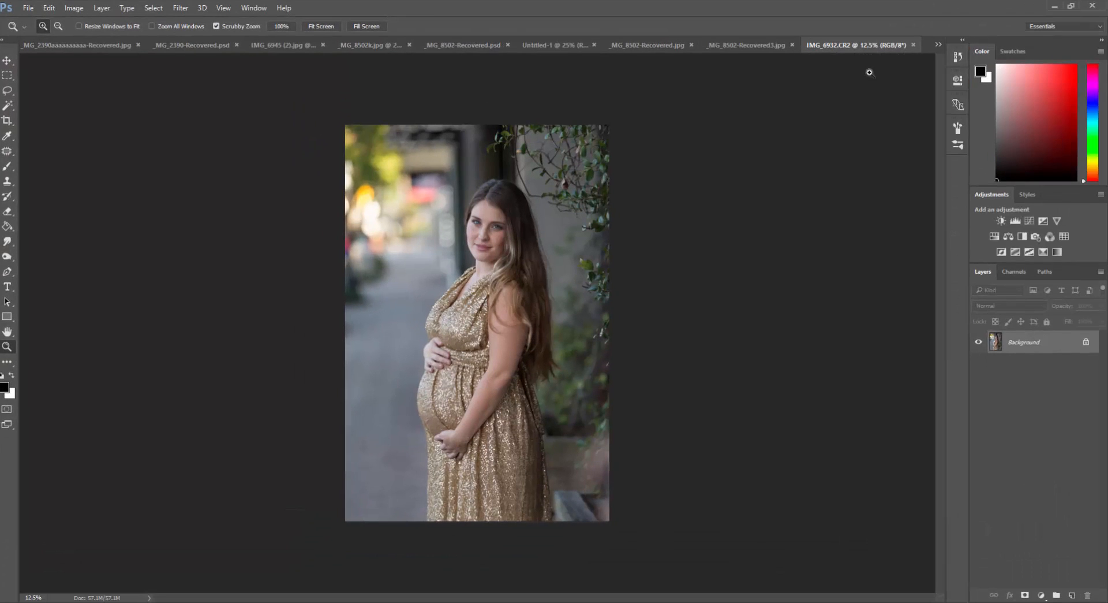
Duplicate the Background layer, and duplicate the resulting copy once more
drag(525, 332, 540, 339)
drag(1028, 342, 1072, 595)
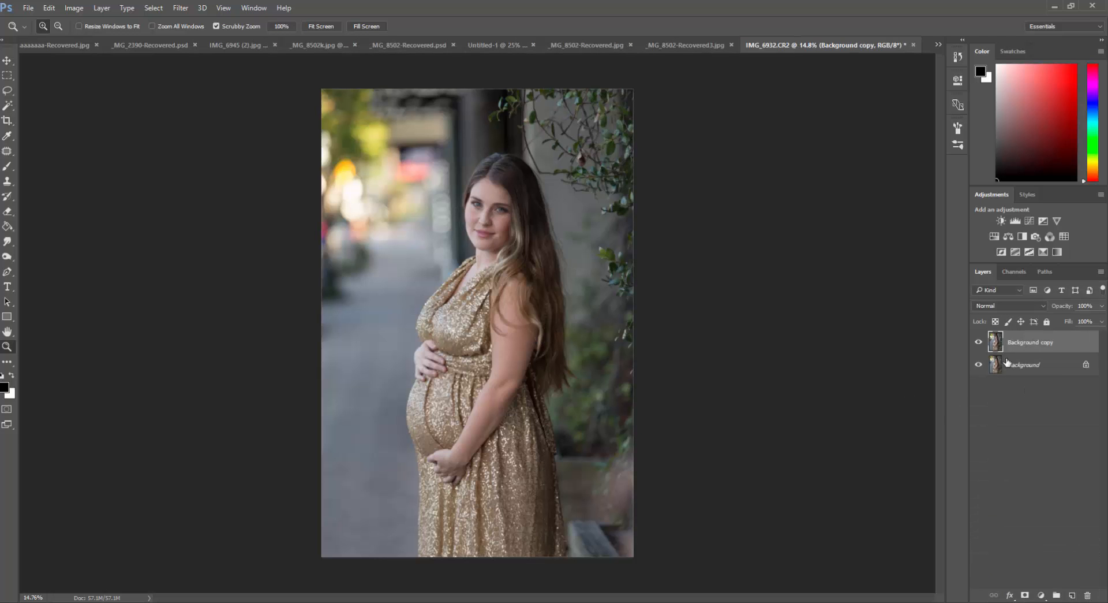
drag(511, 203, 570, 209)
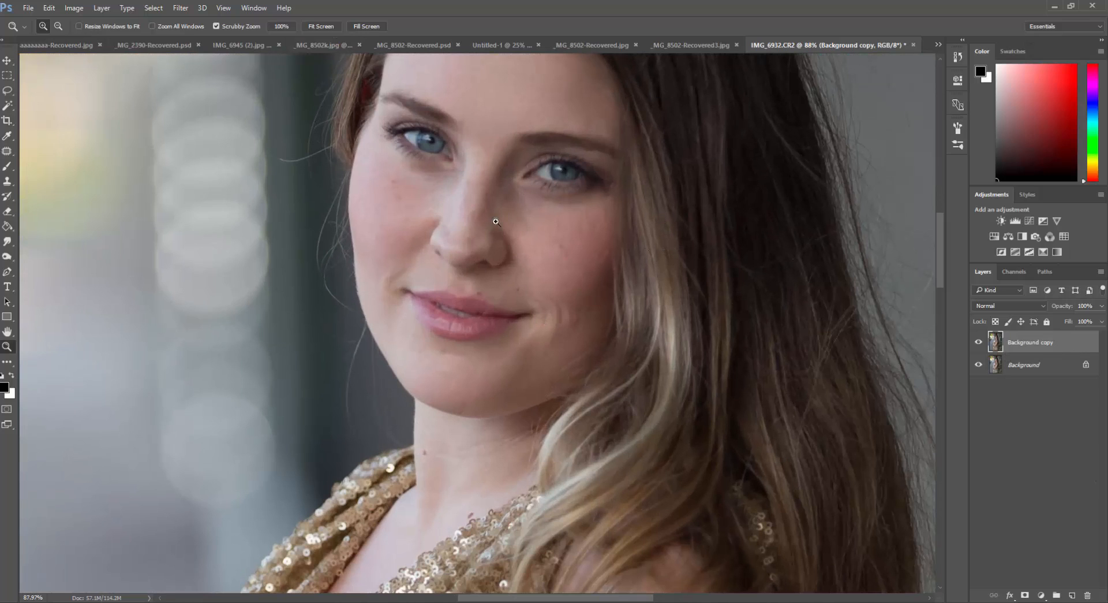
drag(1011, 350, 1072, 595)
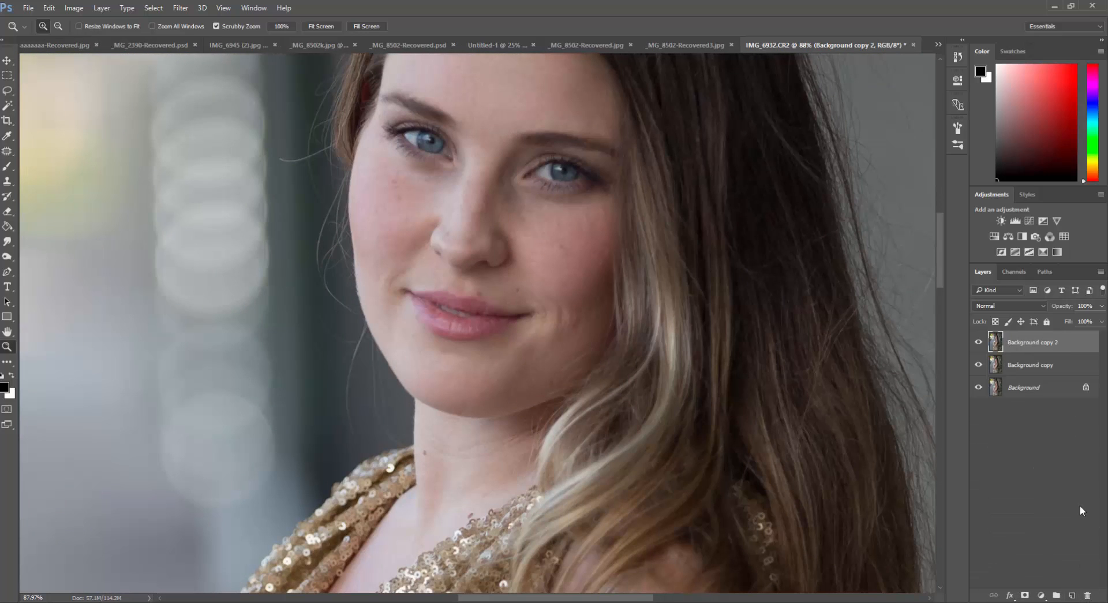
Apply a High Pass filter with a 3-pixel radius to the top layer copy and set its blend mode to Overlay
click(182, 8)
mouse_move(236, 235)
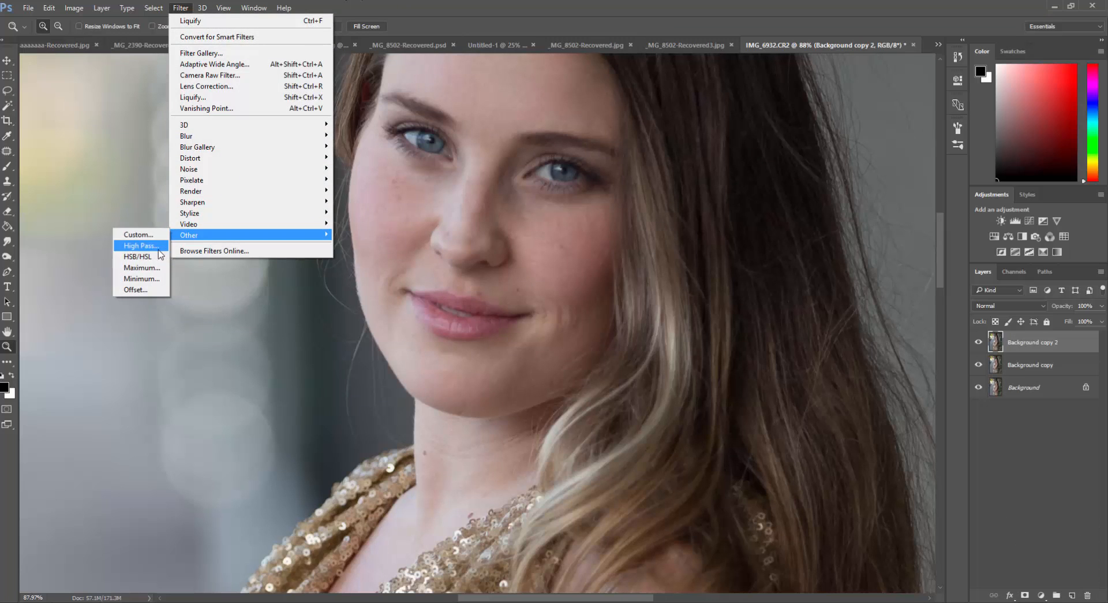
click(140, 243)
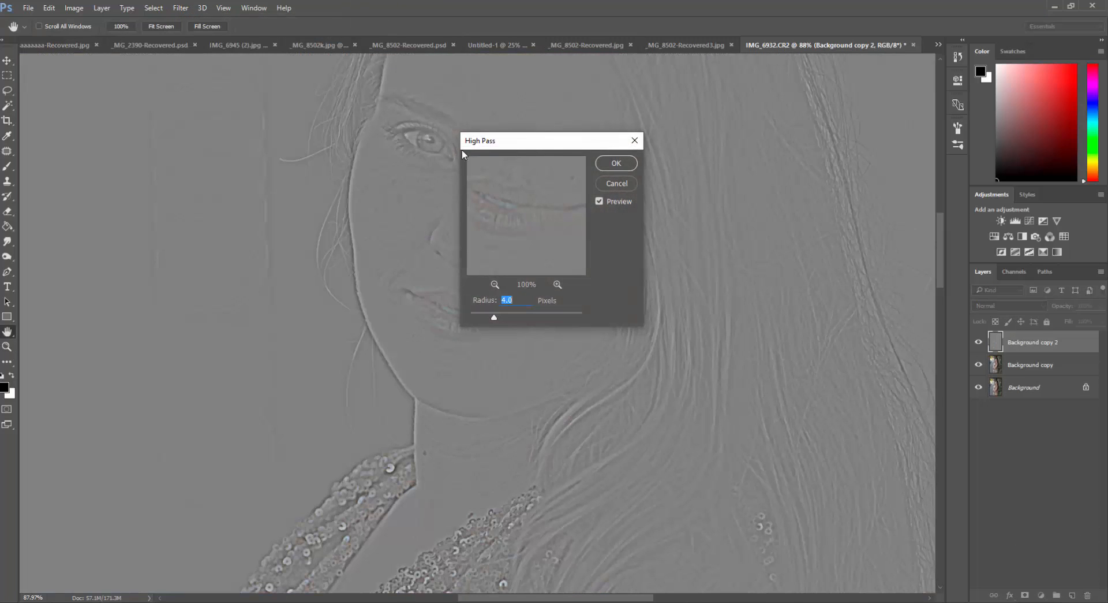
drag(537, 144, 149, 142)
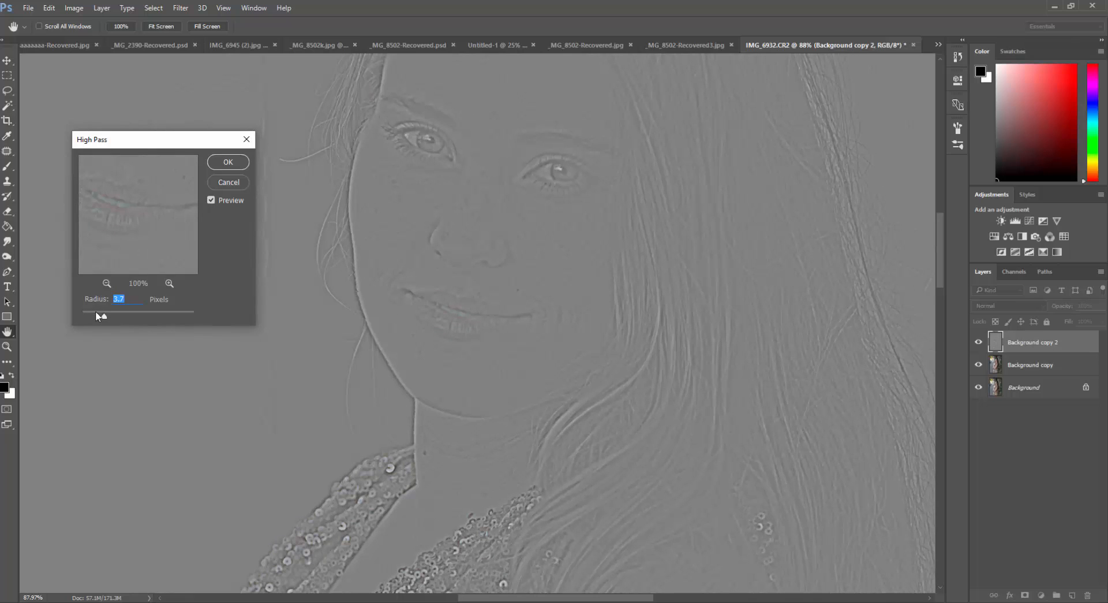
drag(96, 312, 97, 312)
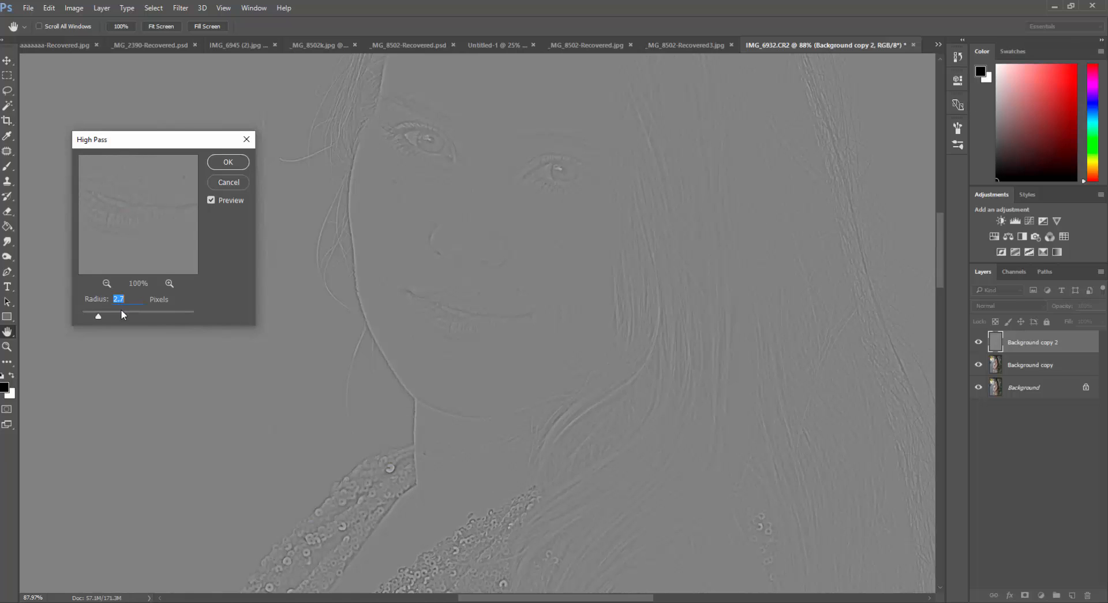
text(3)
click(227, 162)
key(z)
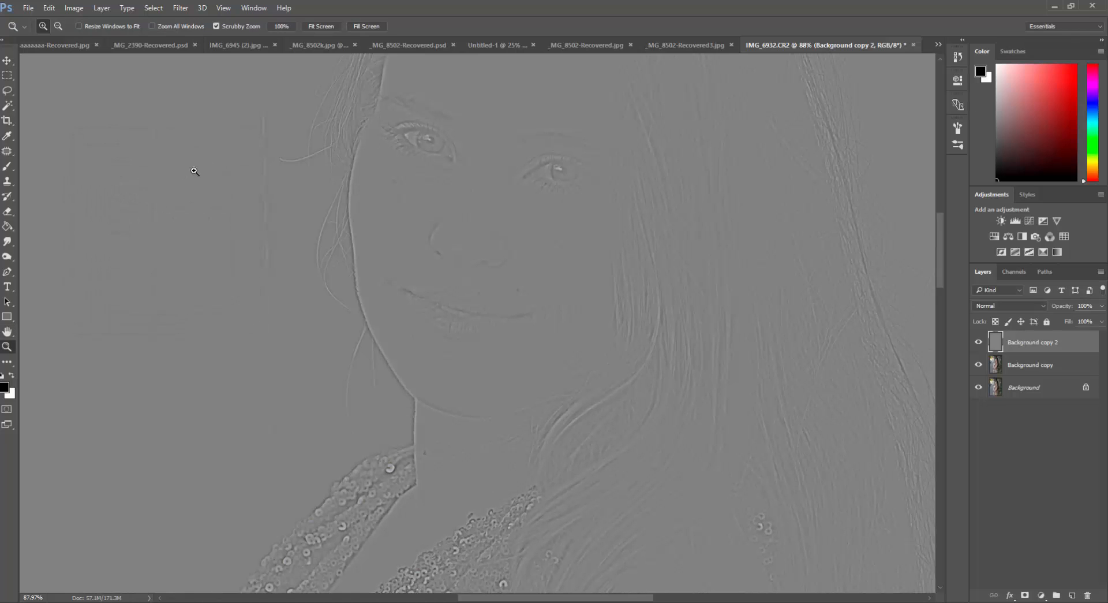
click(1002, 305)
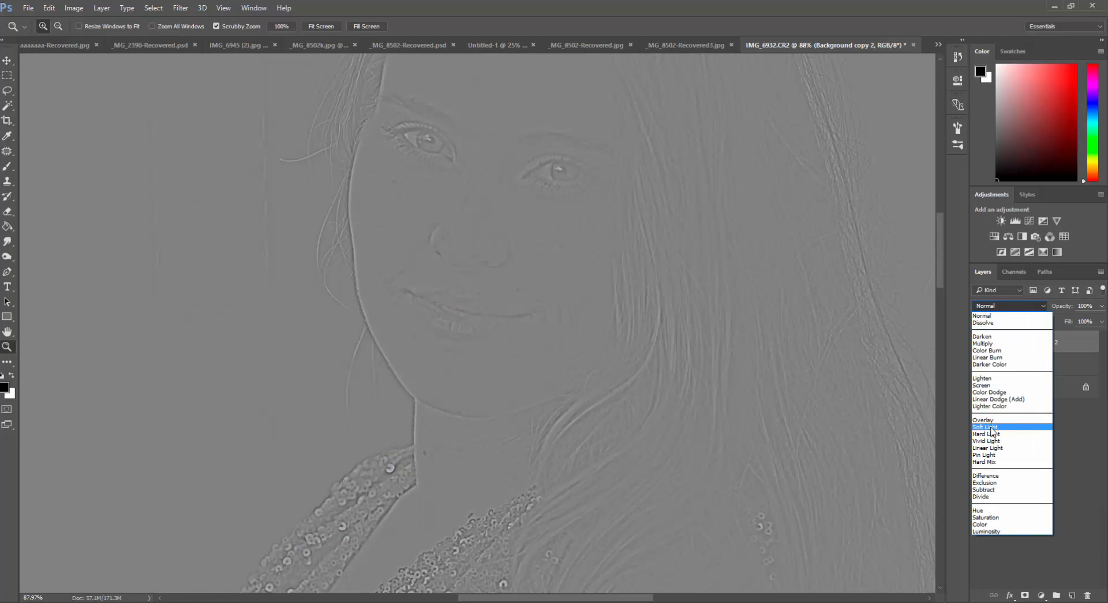
click(988, 419)
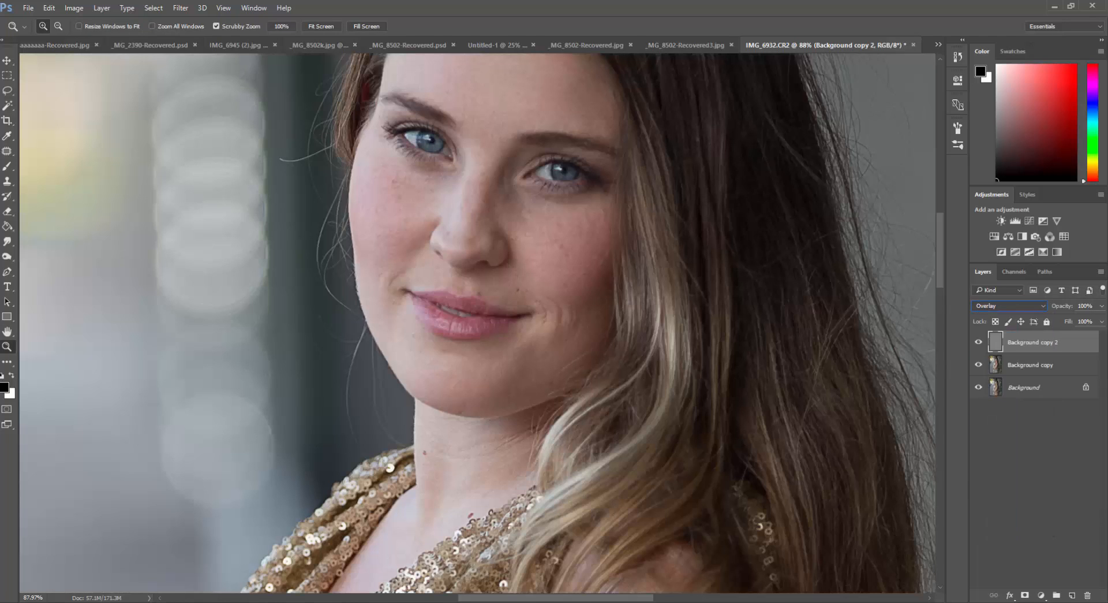
Compare the face, hair and dress with the High Pass layer hidden and shown to examine the sharpening
drag(403, 230, 445, 252)
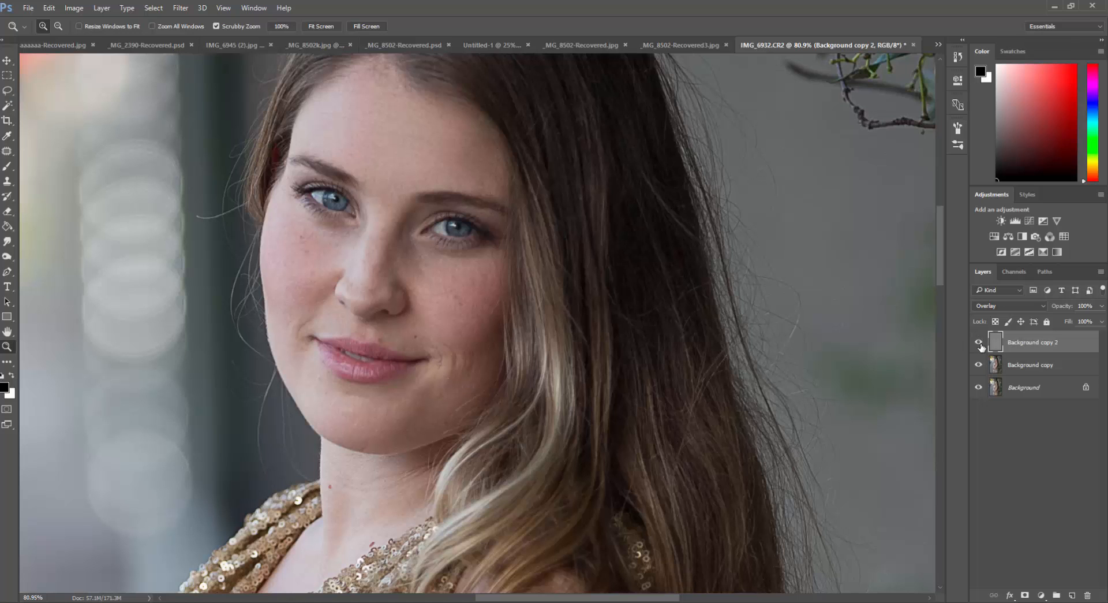
click(979, 342)
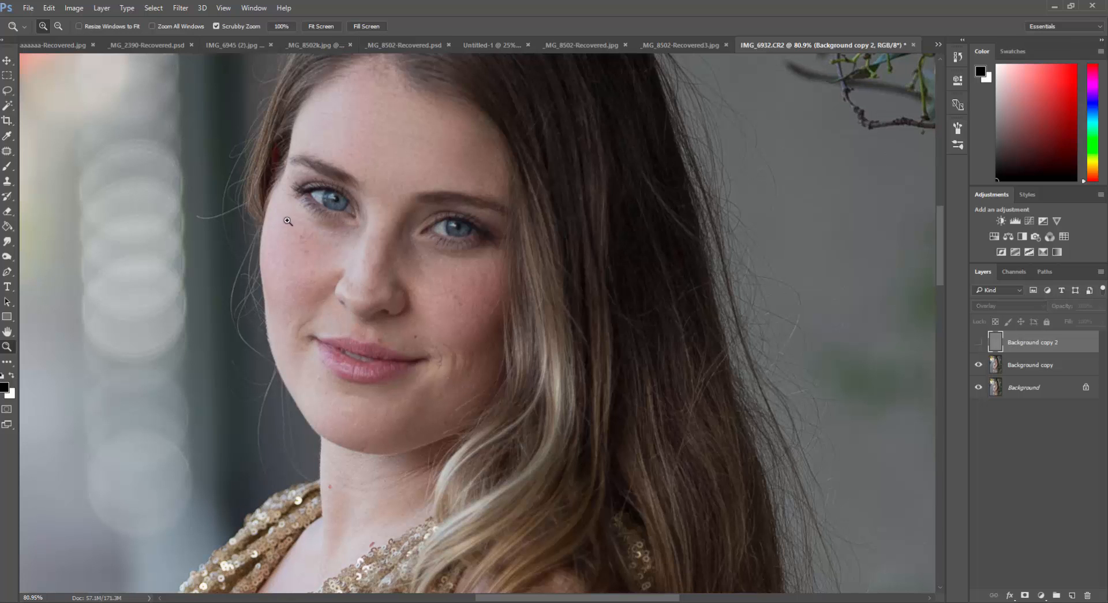
scroll(554, 420, down, 5)
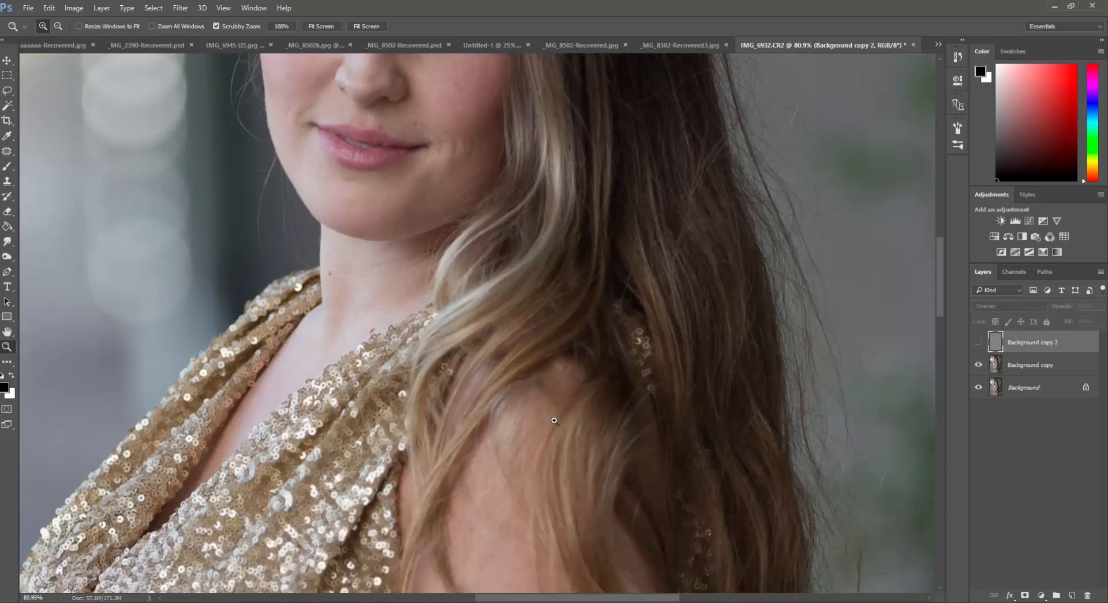
click(978, 342)
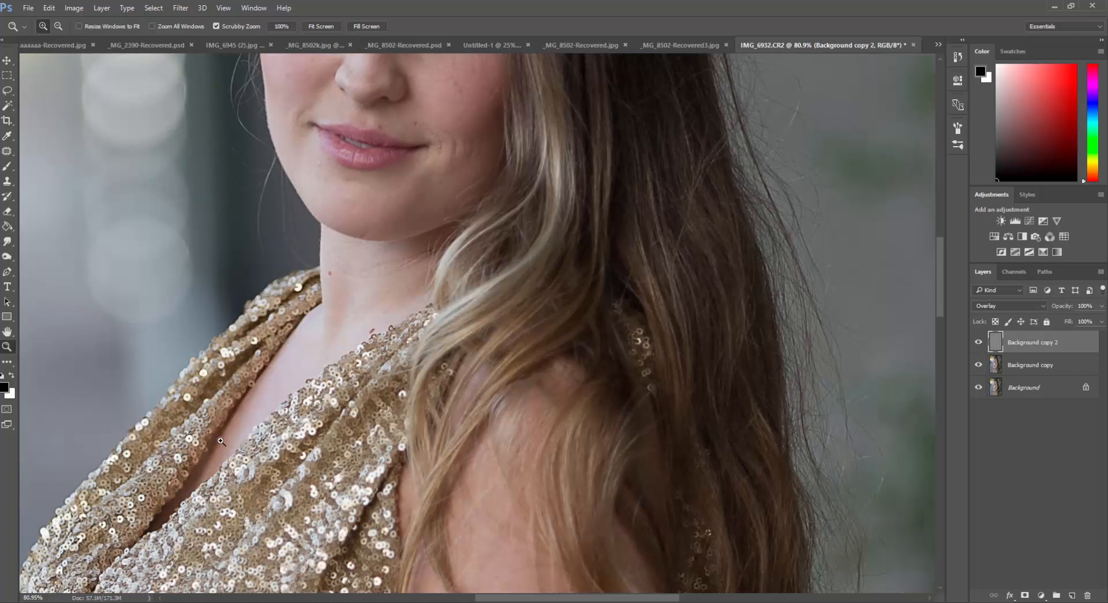
scroll(346, 375, up, 2)
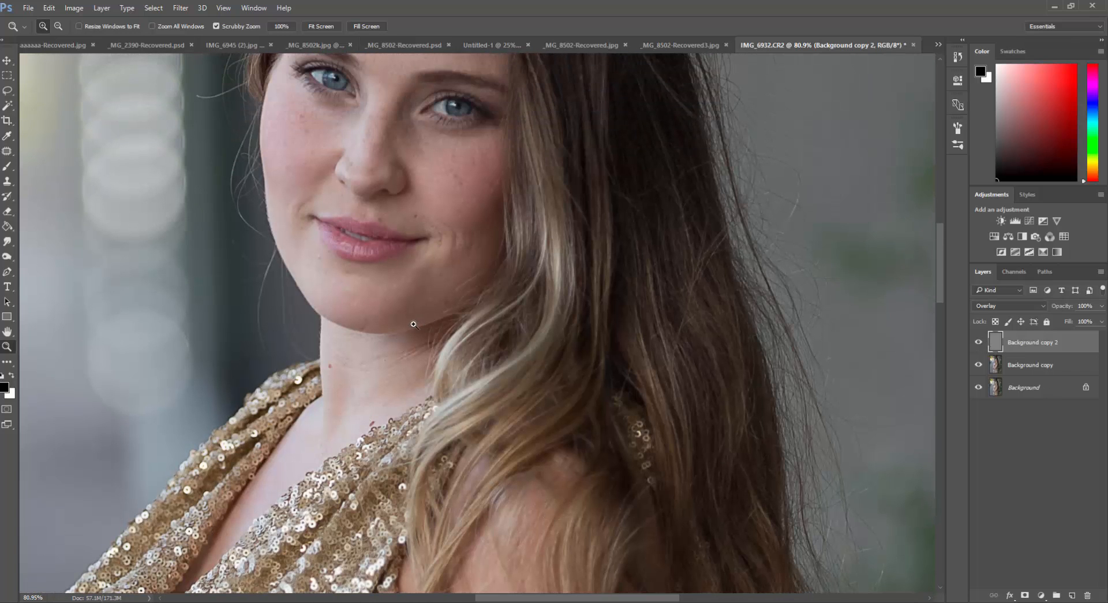
scroll(413, 324, down, 3)
scroll(485, 325, down, 5)
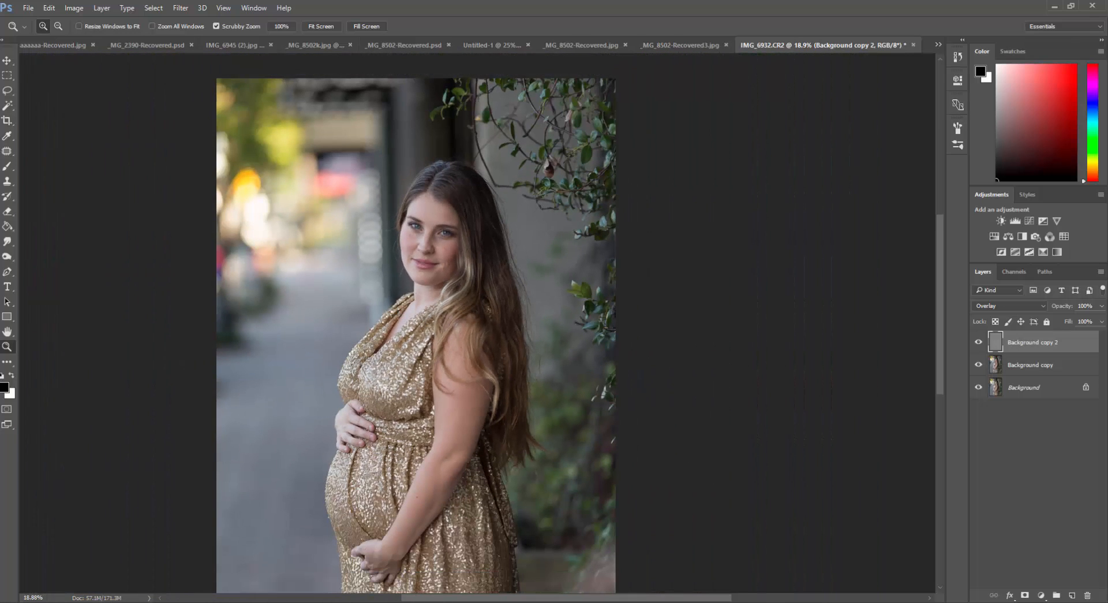
Add a layer mask to the High Pass layer and invert the mask to black
click(1026, 596)
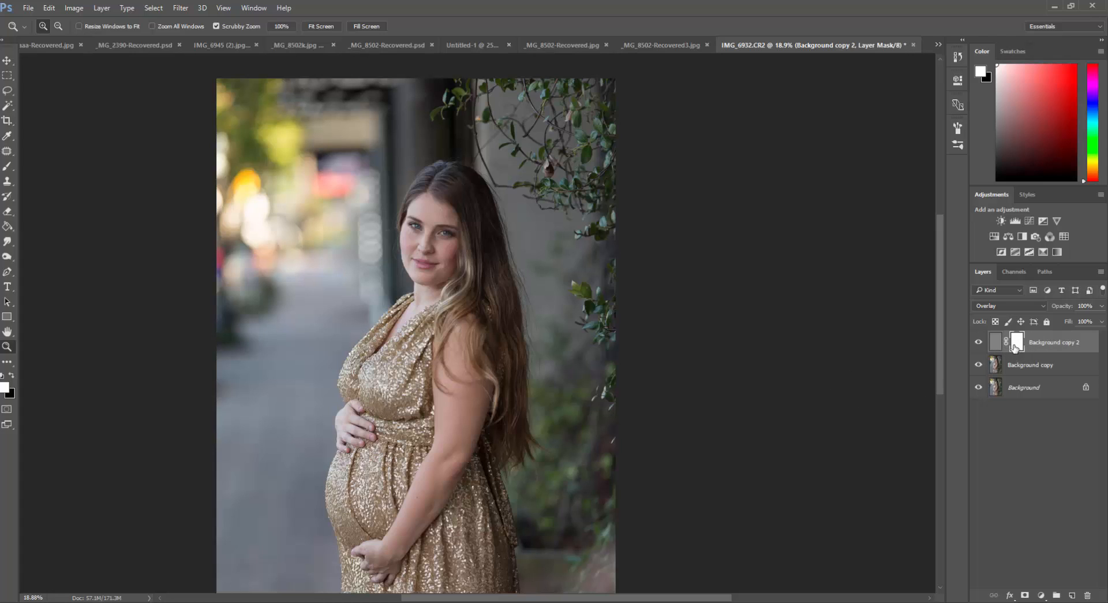
key(ctrl+i)
Paint white on the High Pass layer mask over the eyes and lips with a soft brush reduced to 70 px
drag(427, 283, 498, 269)
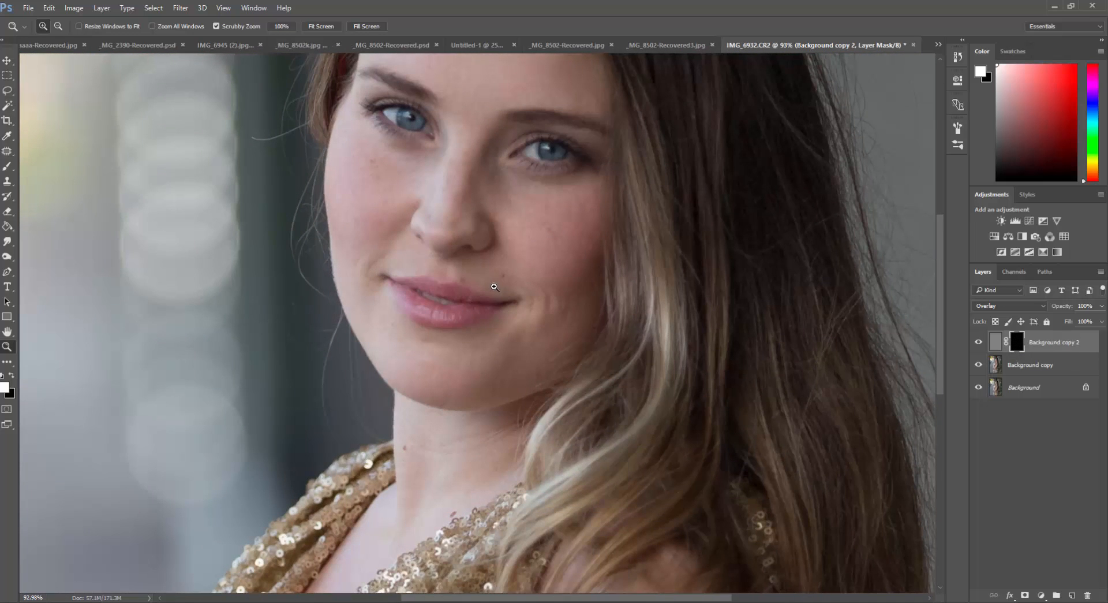
scroll(465, 297, up, 3)
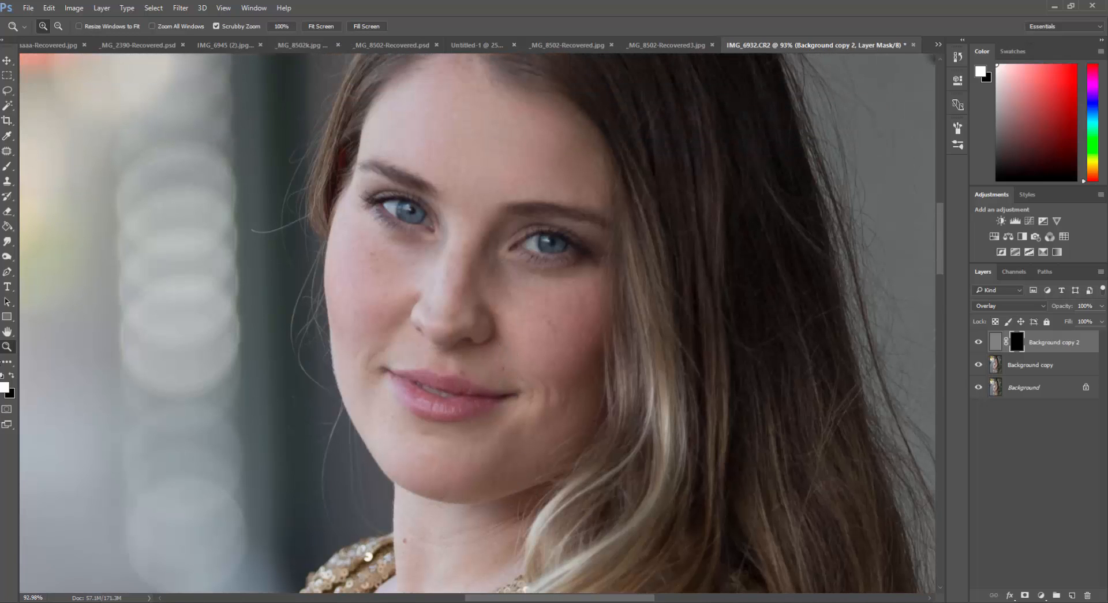
click(7, 166)
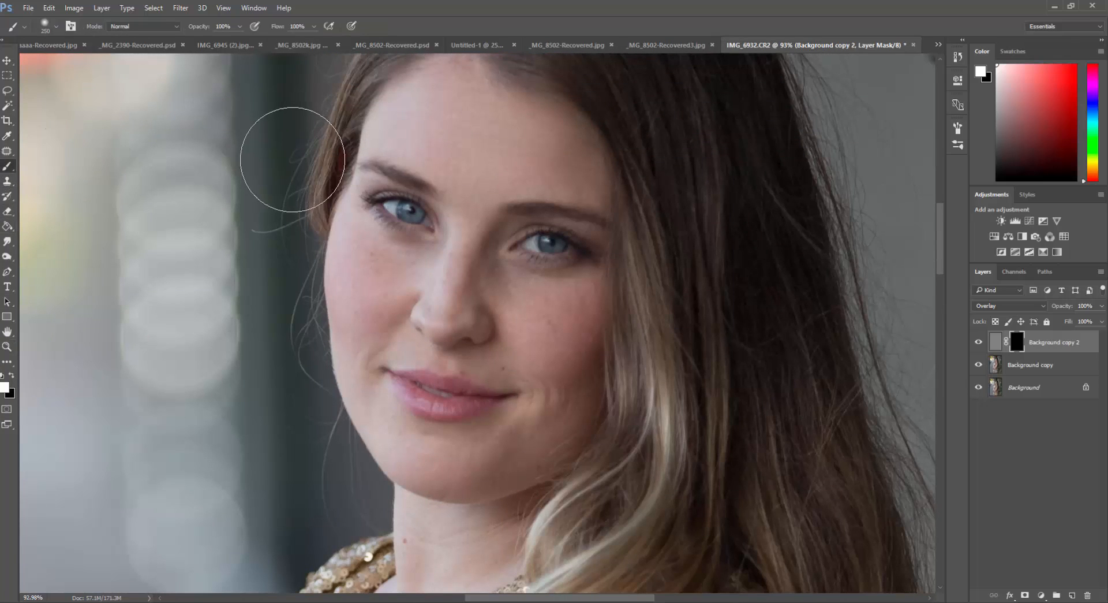
key(bracketleft)
key(bracketleft)
key(bracketleft)
key(bracketleft)
key(bracketleft)
key(bracketleft)
key(bracketleft)
key(bracketleft)
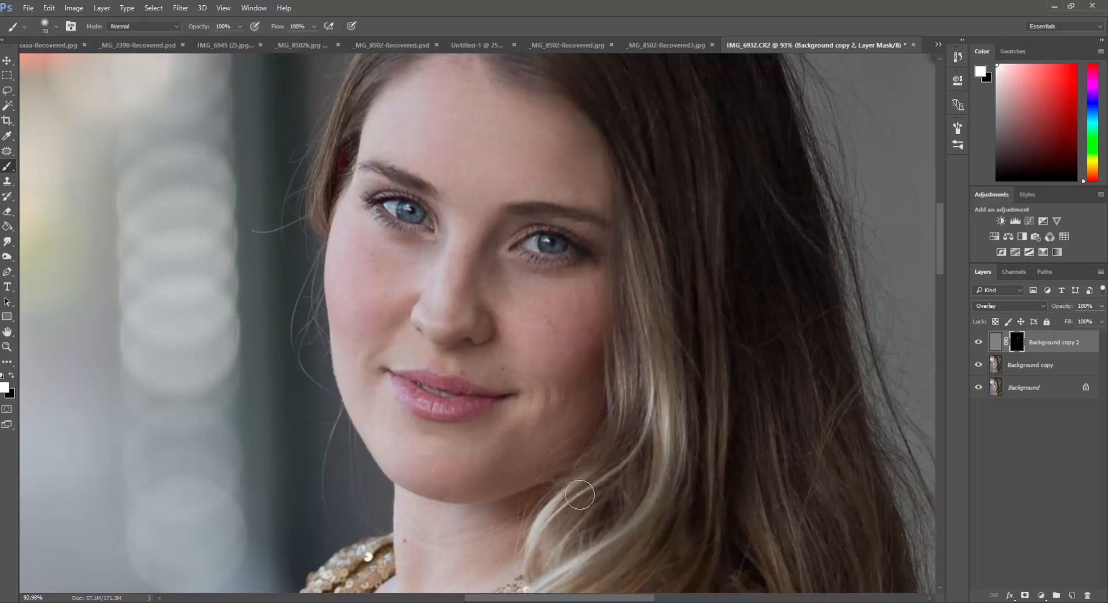
Paint the mask white along the hair around the forehead and temple, touch up the cheek, and restore white as the foreground color
drag(600, 141, 505, 55)
drag(353, 75, 318, 230)
mouse_move(539, 326)
mouse_down()
mouse_move(542, 341)
mouse_move(559, 326)
mouse_move(531, 324)
mouse_up()
key(x)
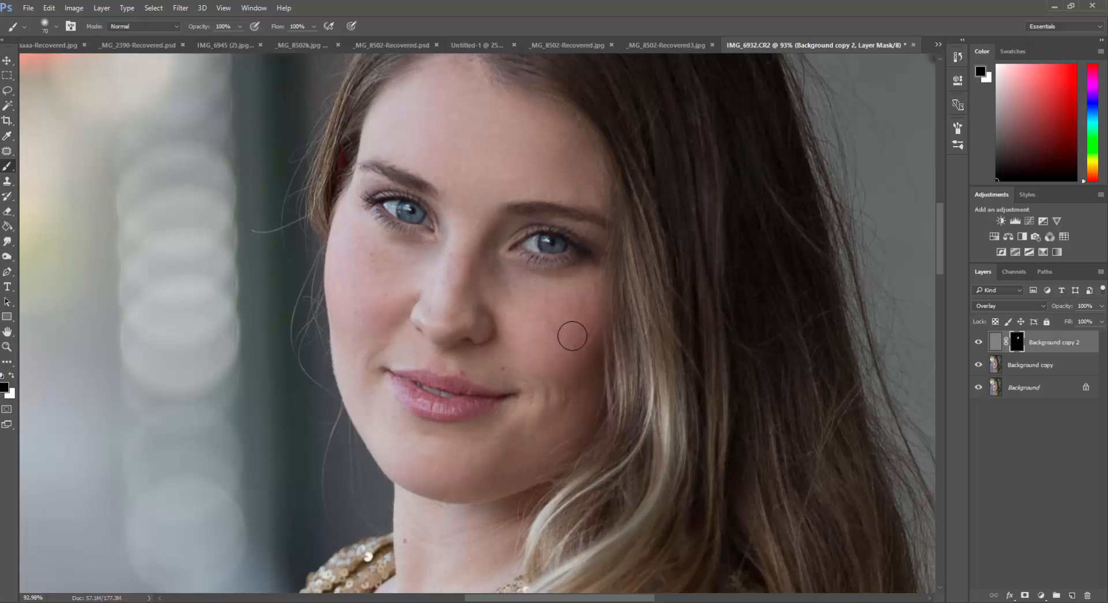
click(11, 376)
scroll(505, 262, down, 2)
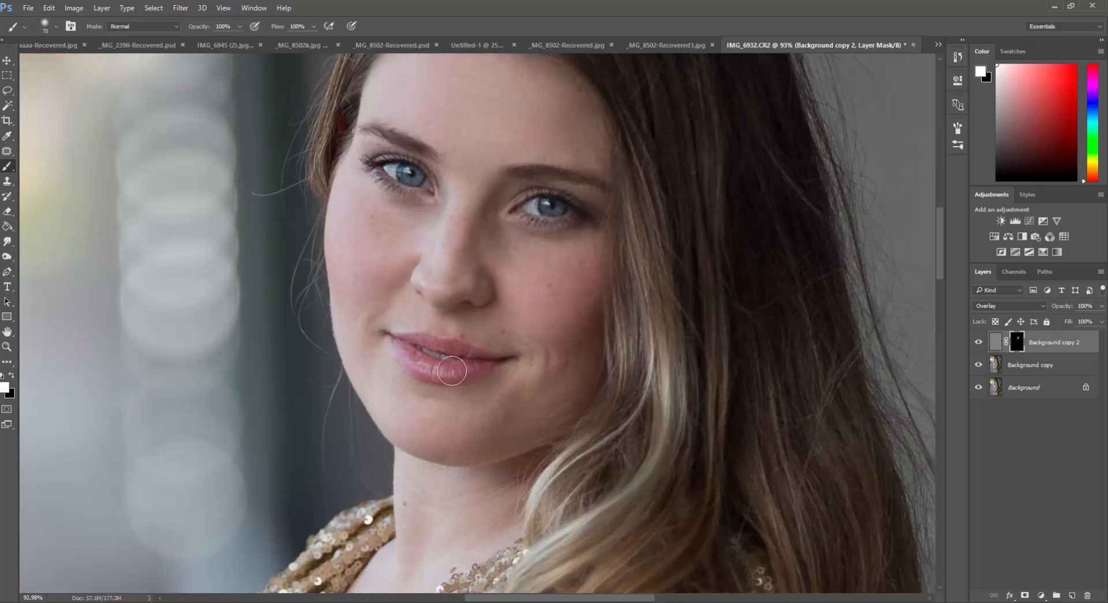
Reveal the sharpening along the sequined neckline and shoulder edge of the dress with a brush of about 40 px
key(bracketleft)
key(bracketleft)
key(bracketleft)
key(bracketleft)
key(bracketleft)
key(bracketright)
key(bracketright)
key(bracketright)
key(bracketright)
key(bracketright)
scroll(442, 261, down, 5)
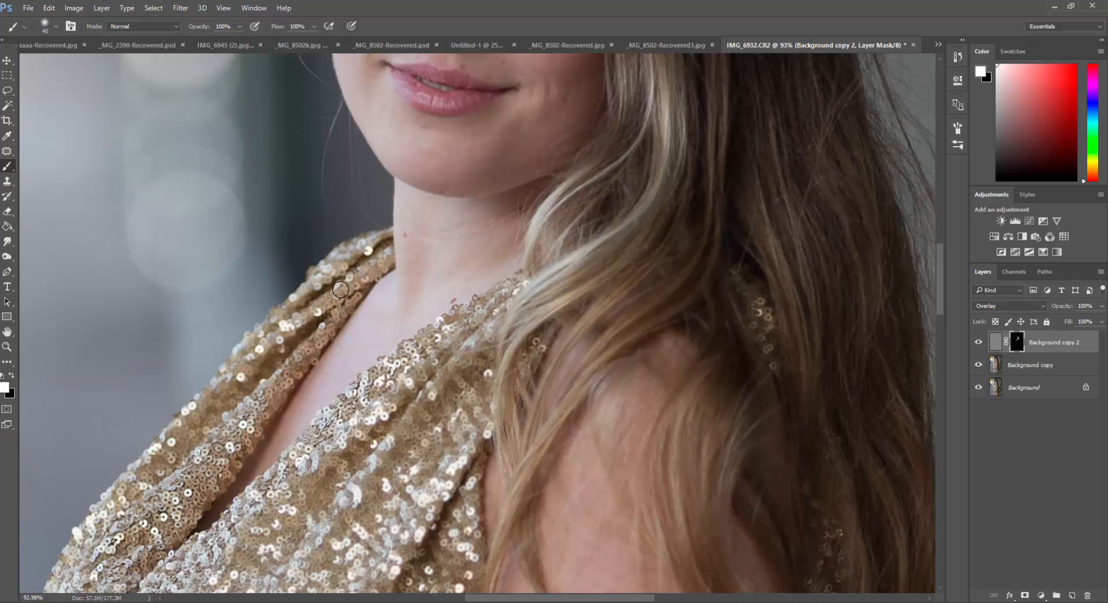
scroll(114, 565, down, 2)
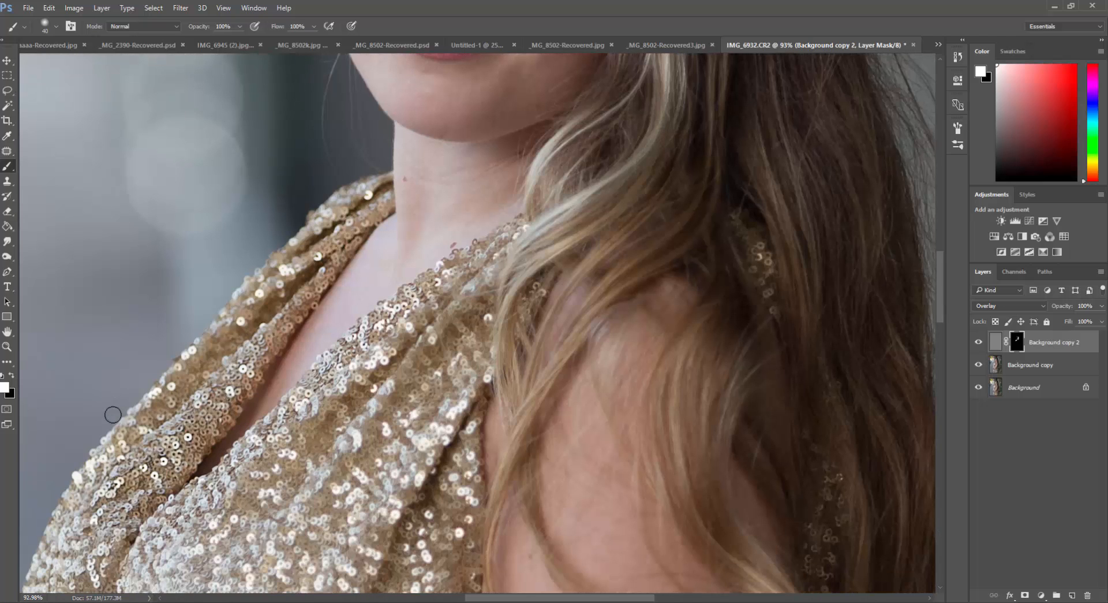
Paint the mask white over the rest of the sequined dress and the long hair with a 200 px brush
key(z)
drag(579, 472, 504, 479)
scroll(504, 478, down, 4)
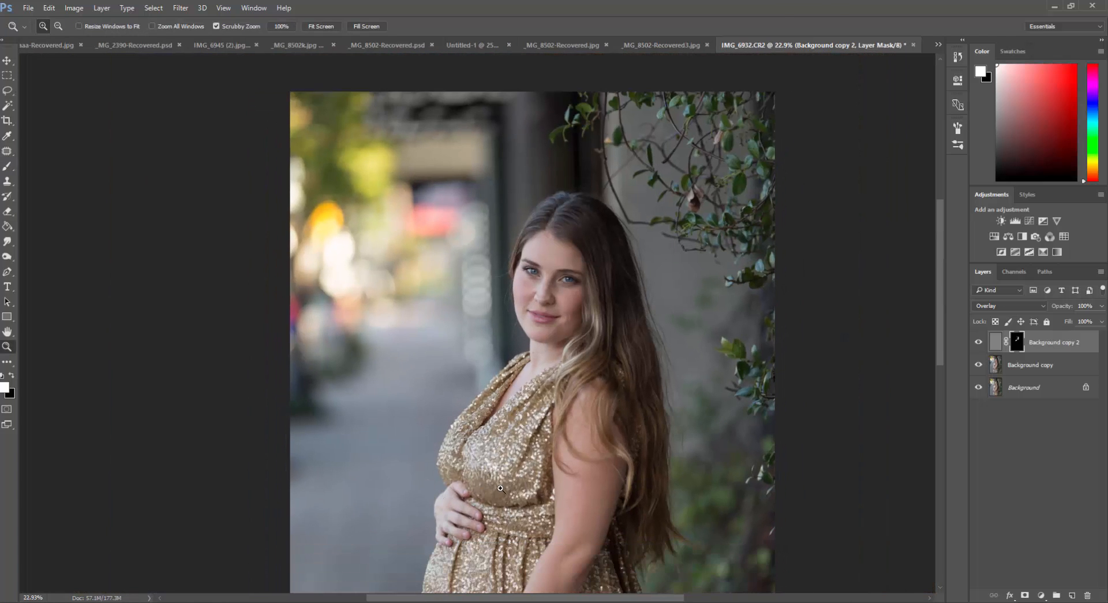
drag(534, 354, 557, 355)
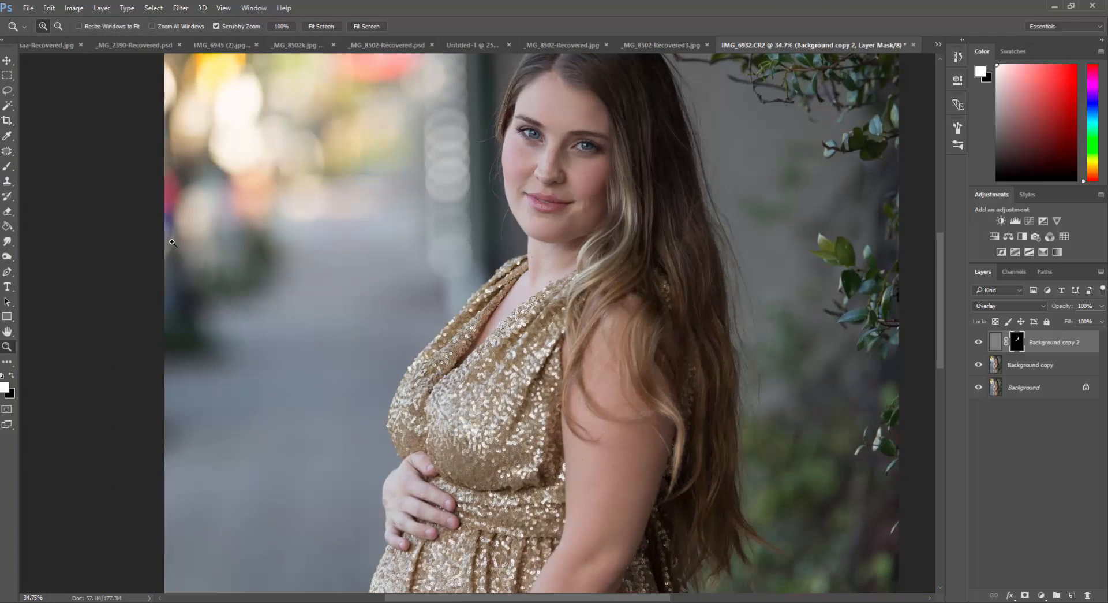
key(b)
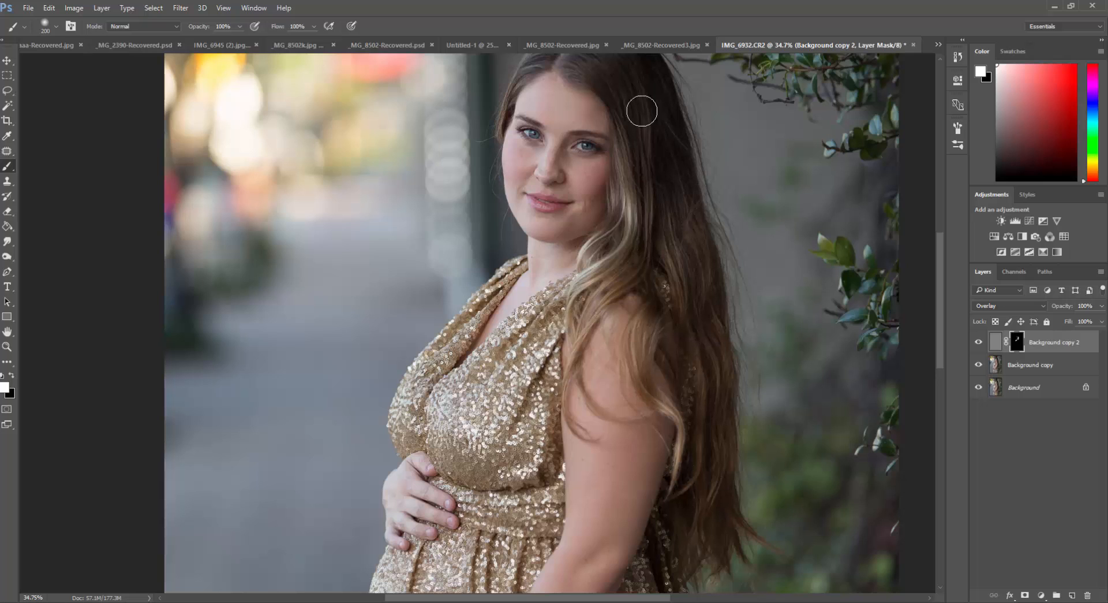
drag(642, 111, 632, 104)
Merge the masked High Pass layer with the Background copy layer beneath it
shift+click(1031, 370)
right_click(1025, 374)
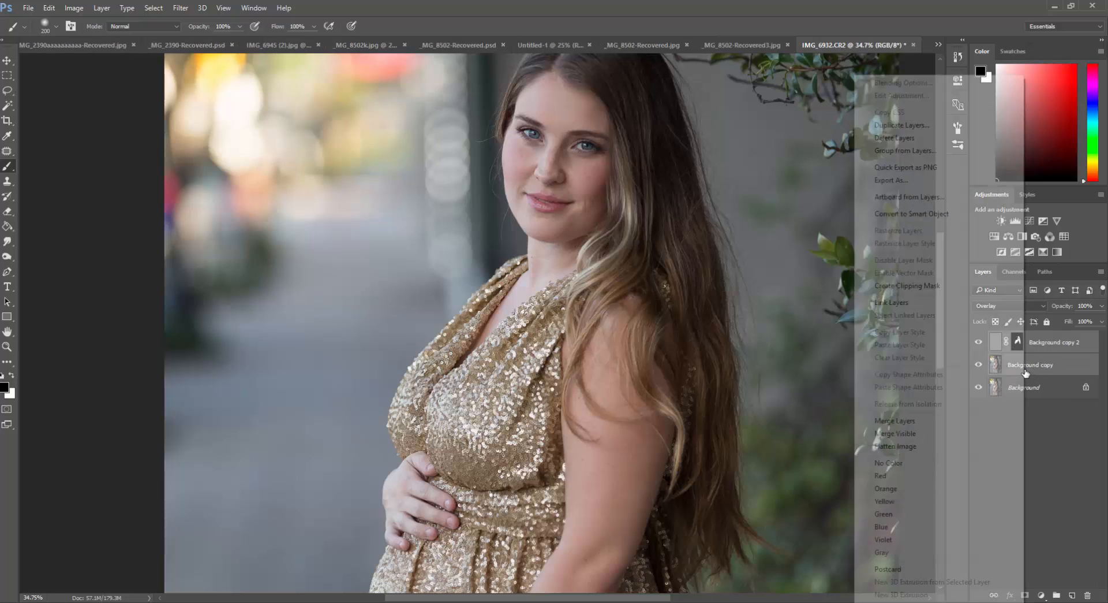
click(898, 423)
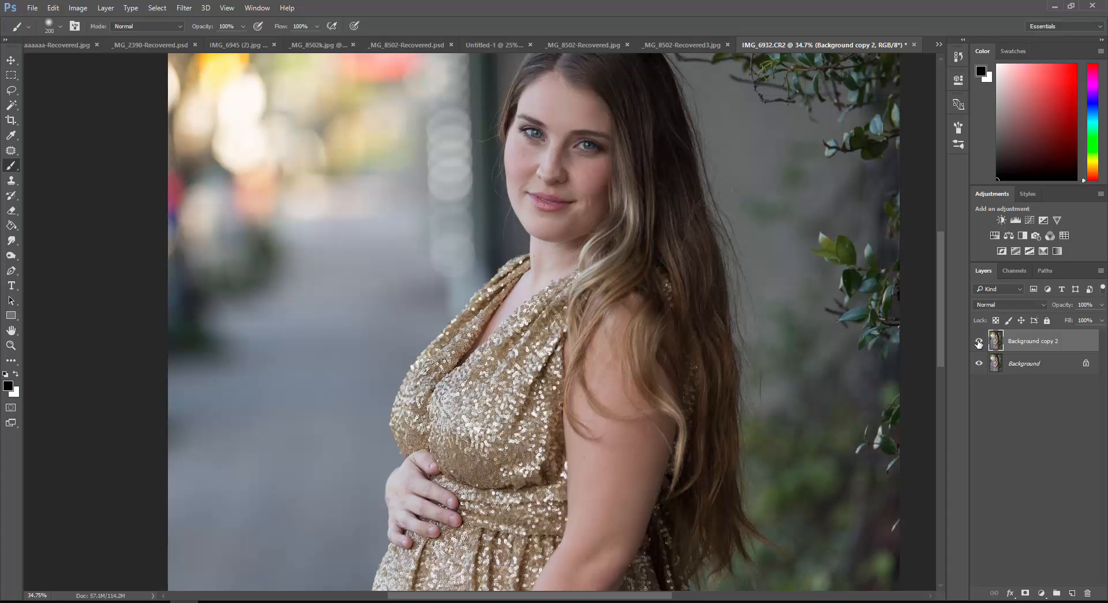
Duplicate the merged layer as a separate layer for retouching the face
scroll(139, 356, up, 3)
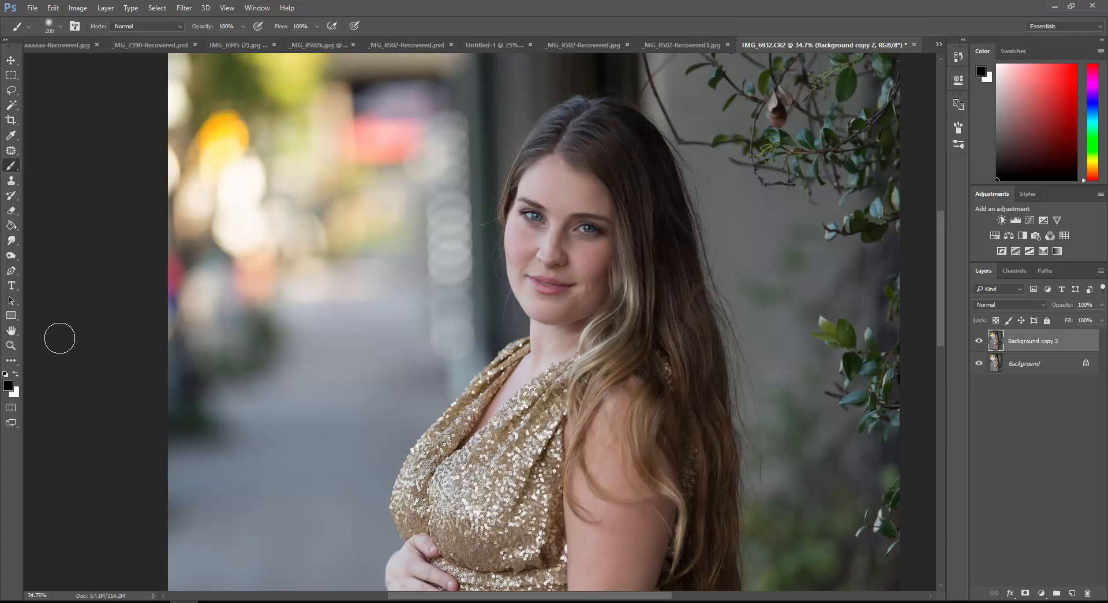
click(11, 345)
drag(573, 250, 625, 280)
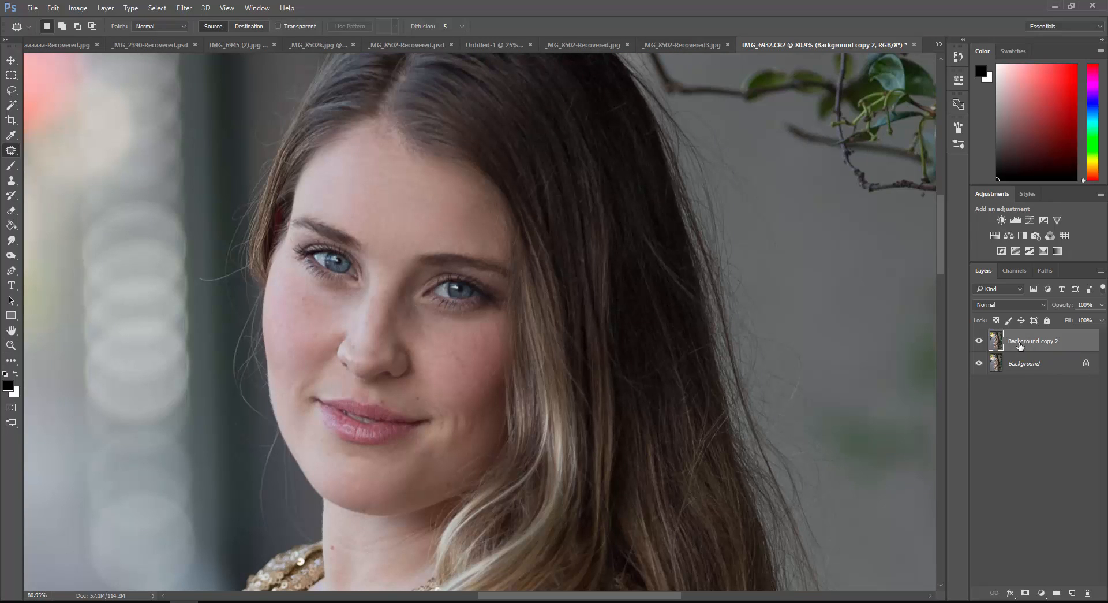
drag(1020, 345, 1073, 593)
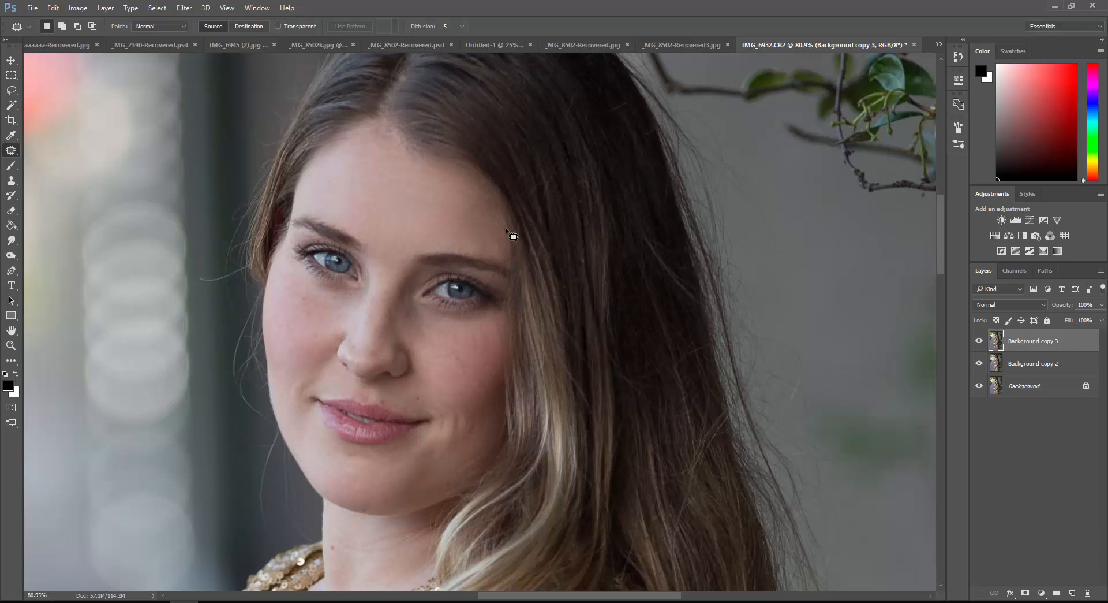
Set up the Spot Healing Brush at 20 px with its size controlled by Pen Pressure for close work on the face
click(10, 345)
click(398, 386)
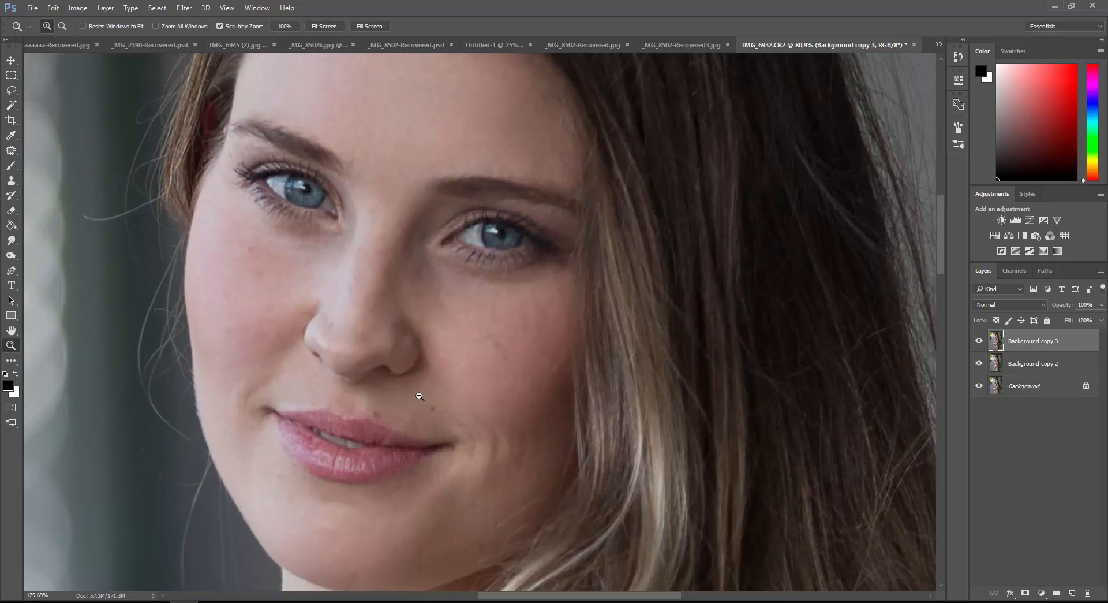
click(11, 153)
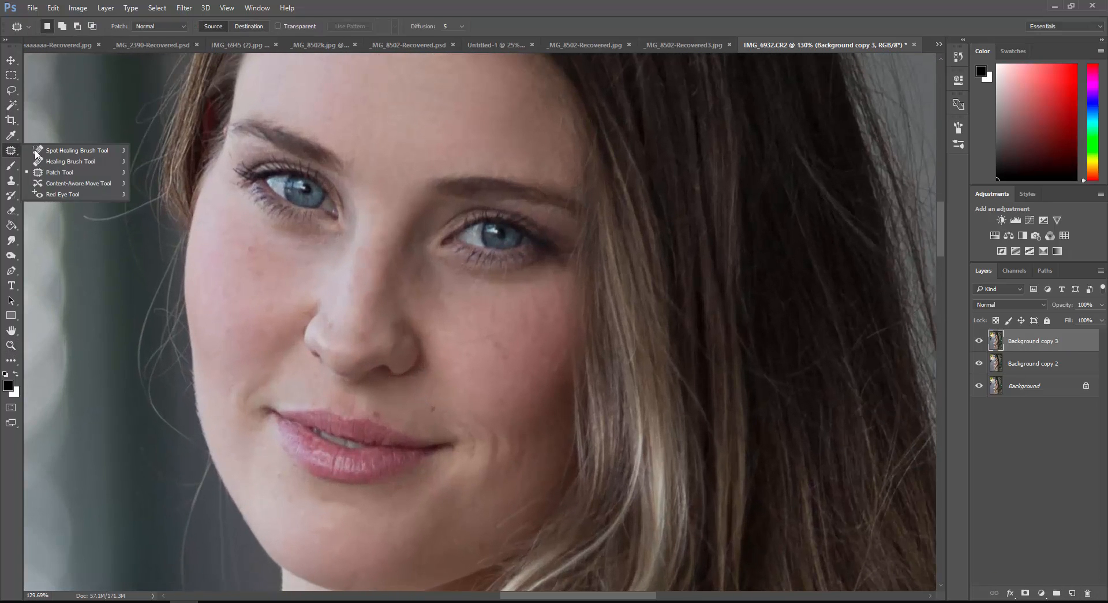
click(67, 149)
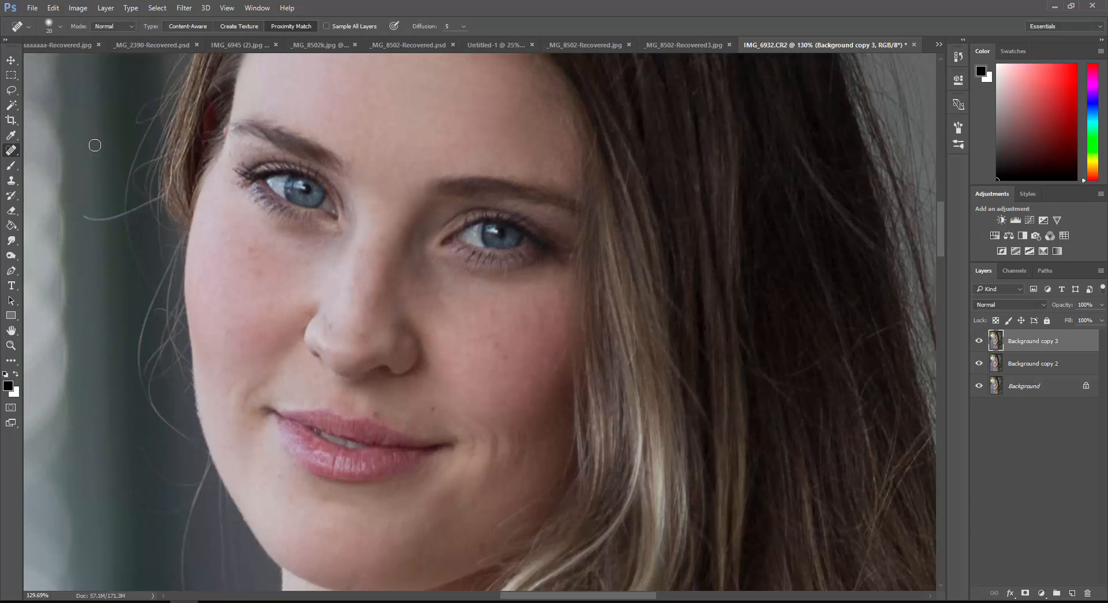
click(11, 150)
click(64, 153)
click(47, 25)
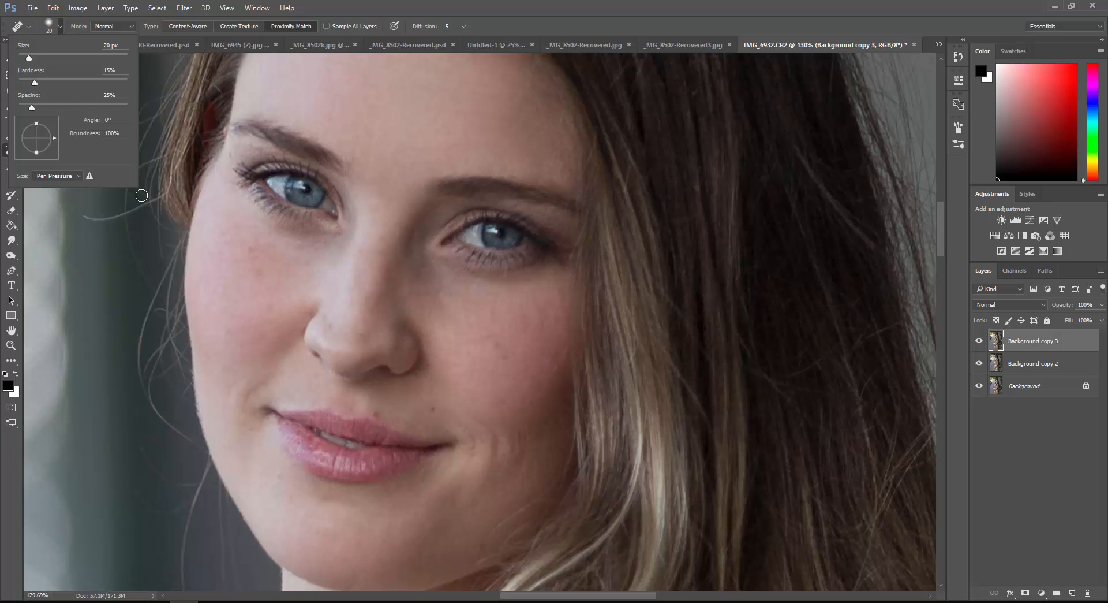
click(67, 176)
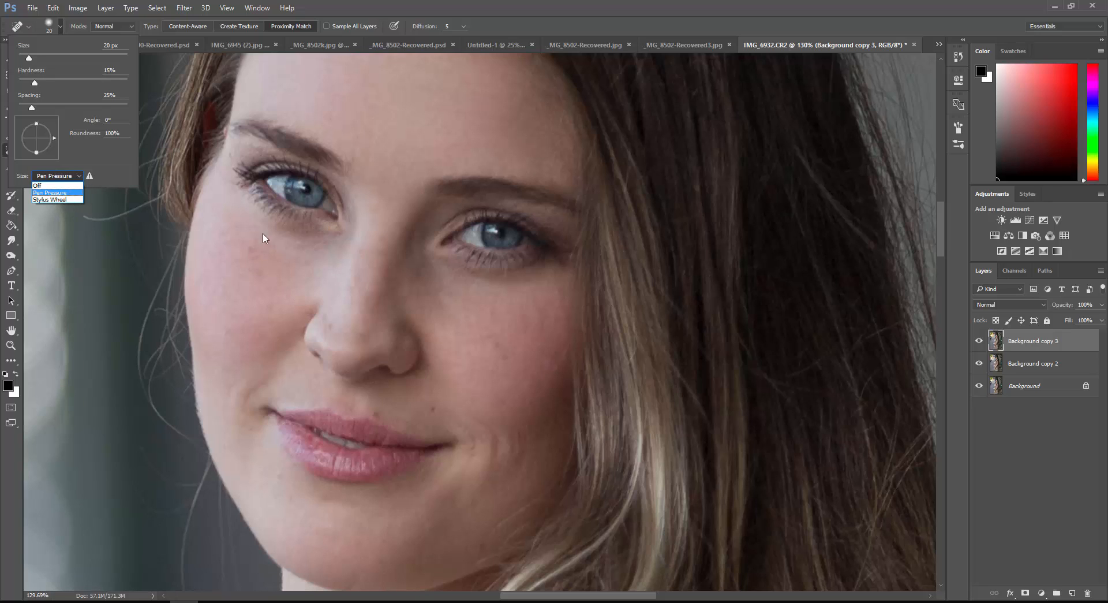
click(55, 192)
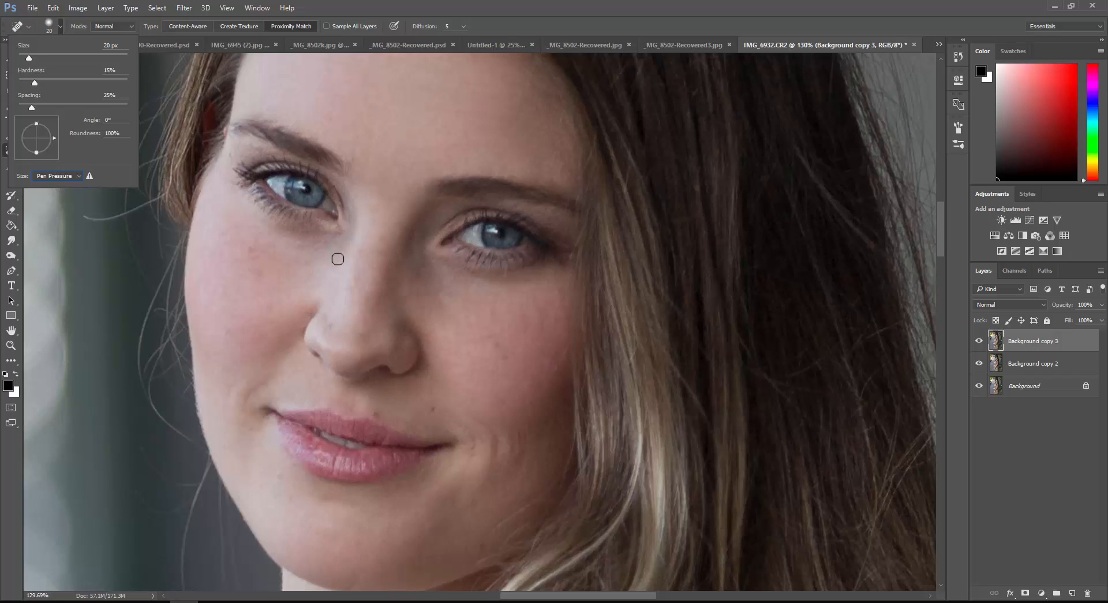
Heal the small blemishes on the nose, both cheeks and above the upper lip with the Spot Healing Brush
click(328, 332)
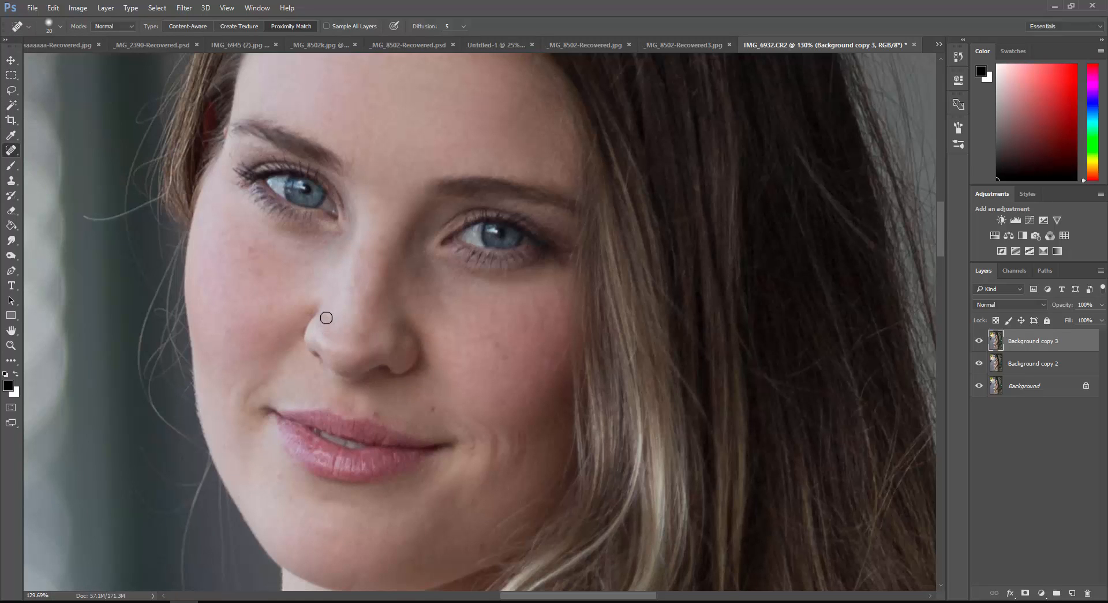
click(434, 406)
drag(492, 337, 460, 336)
click(499, 345)
click(498, 344)
click(502, 363)
click(247, 253)
click(373, 410)
click(378, 414)
click(50, 23)
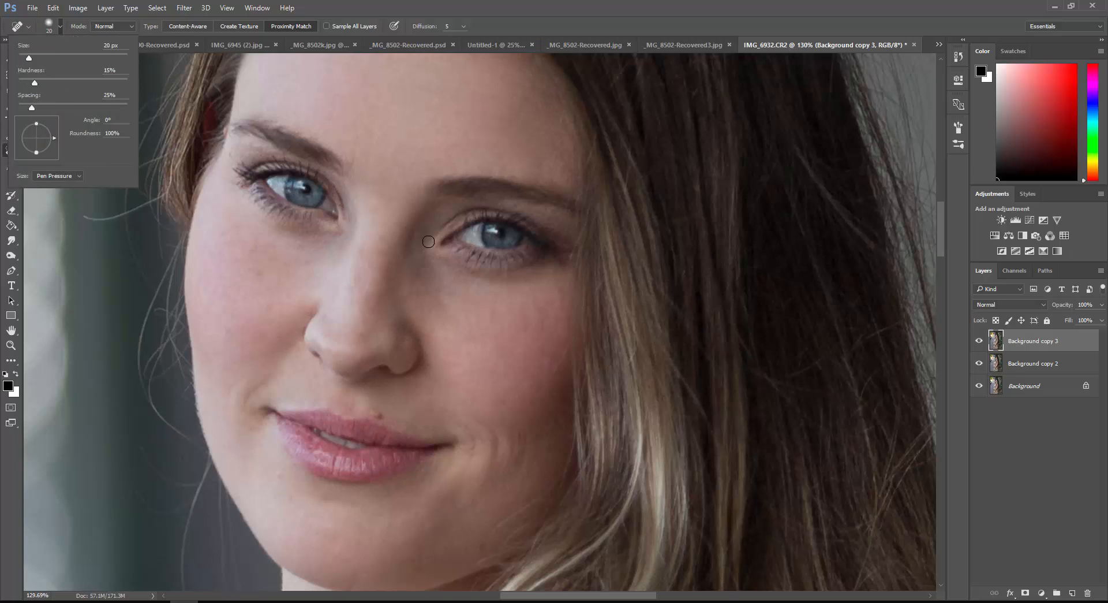
click(434, 391)
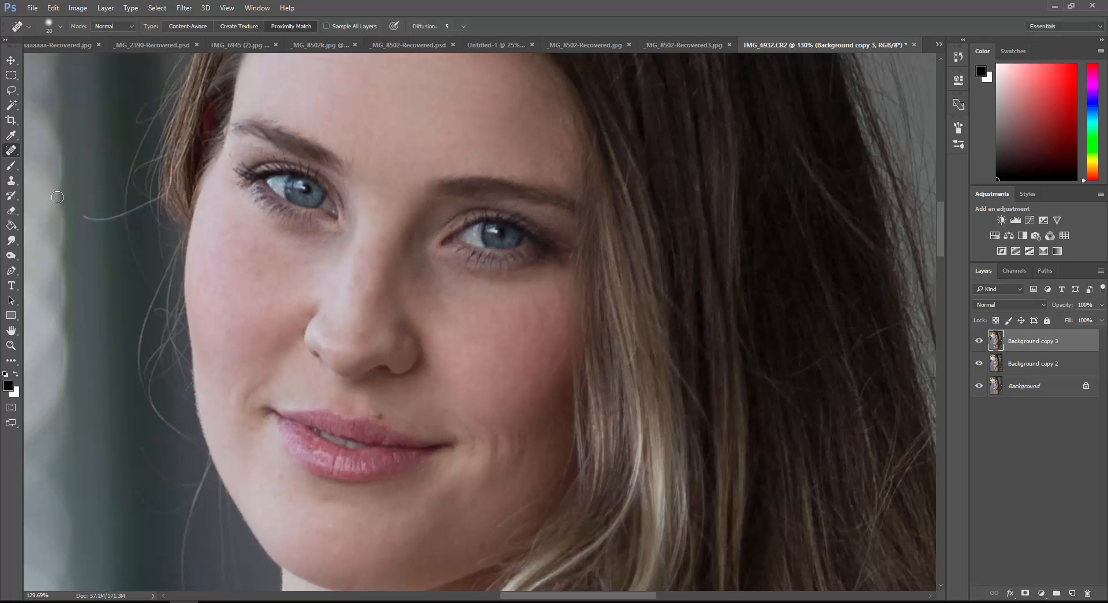
Patch the remaining spot at the edge of the upper lip with clean skin from above it, and deselect
right_click(18, 145)
click(44, 165)
mouse_move(367, 414)
mouse_down()
mouse_move(389, 426)
mouse_move(383, 403)
mouse_move(372, 402)
mouse_move(368, 422)
mouse_move(396, 421)
mouse_move(380, 413)
mouse_move(390, 401)
mouse_move(382, 385)
mouse_move(370, 417)
mouse_move(386, 420)
mouse_move(397, 405)
mouse_move(387, 379)
mouse_up()
key(ctrl+d)
key(ctrl+d)
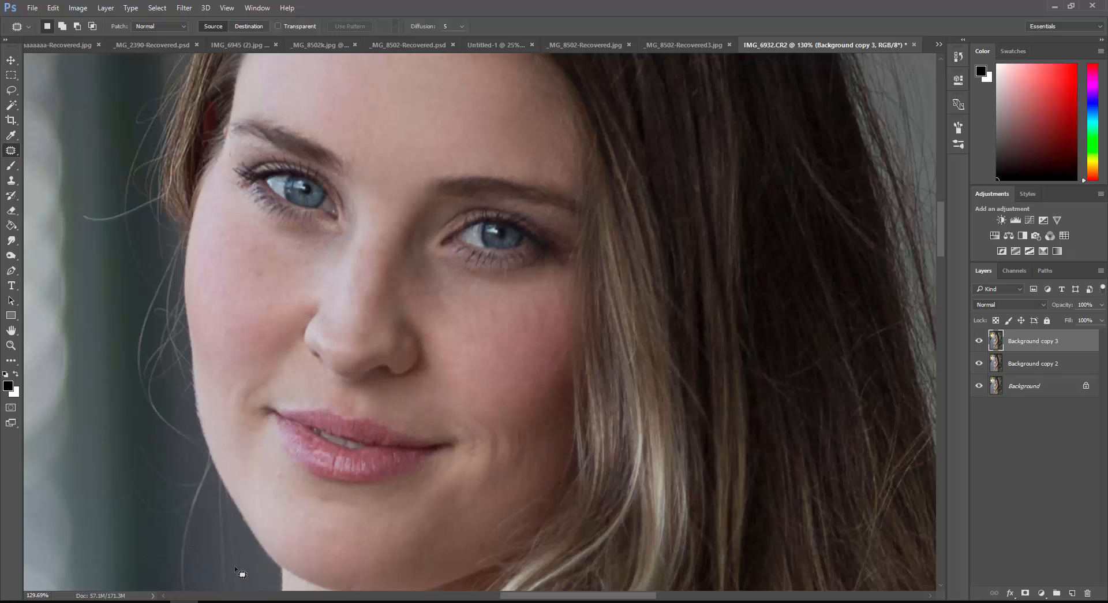
Review the whole portrait, and compare the face with the retouched layer hidden and shown to examine the skin cleanup
click(12, 349)
drag(618, 466, 497, 468)
scroll(690, 481, down, 4)
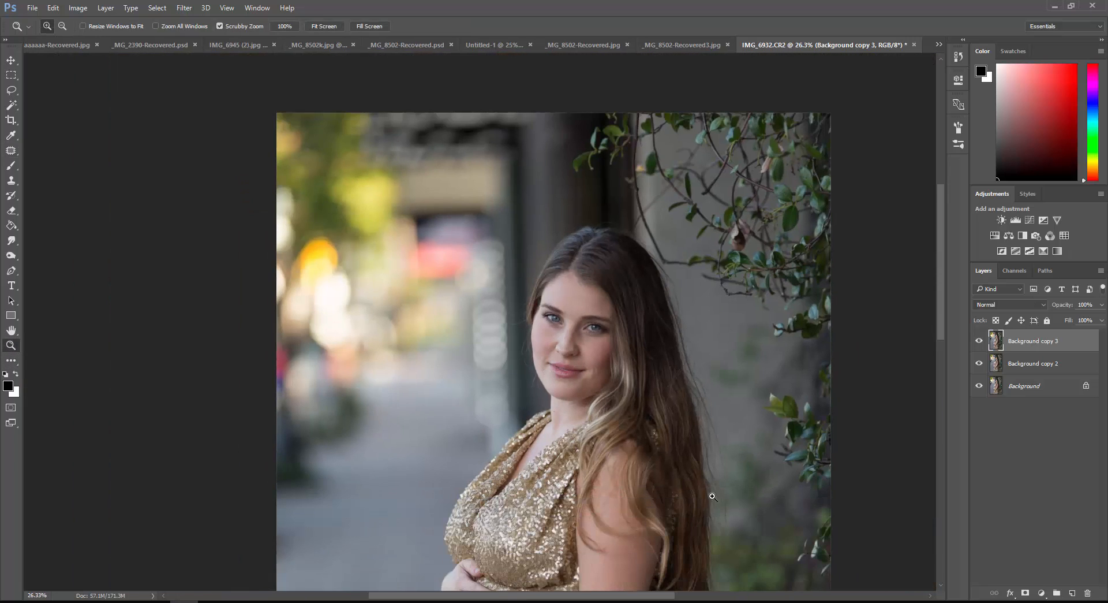
scroll(664, 307, down, 5)
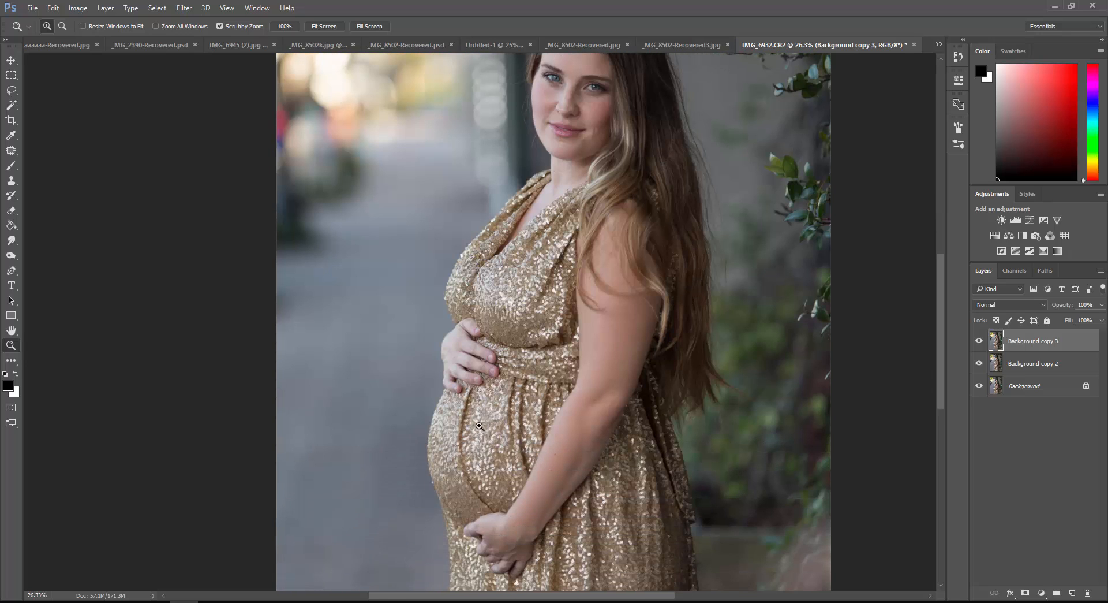
scroll(644, 278, up, 2)
scroll(643, 278, up, 2)
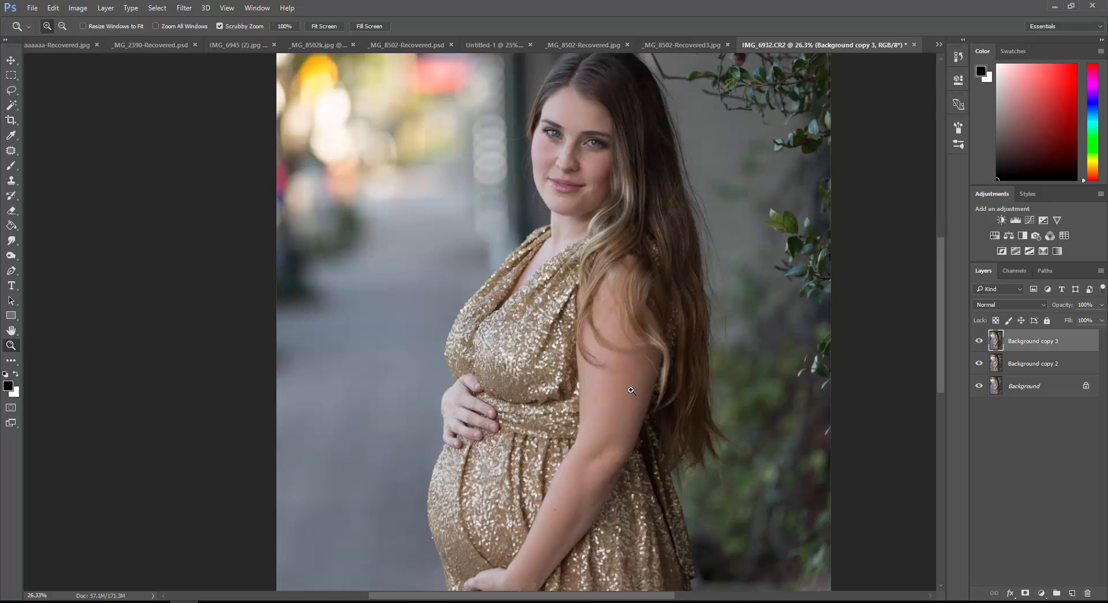
drag(621, 215, 684, 263)
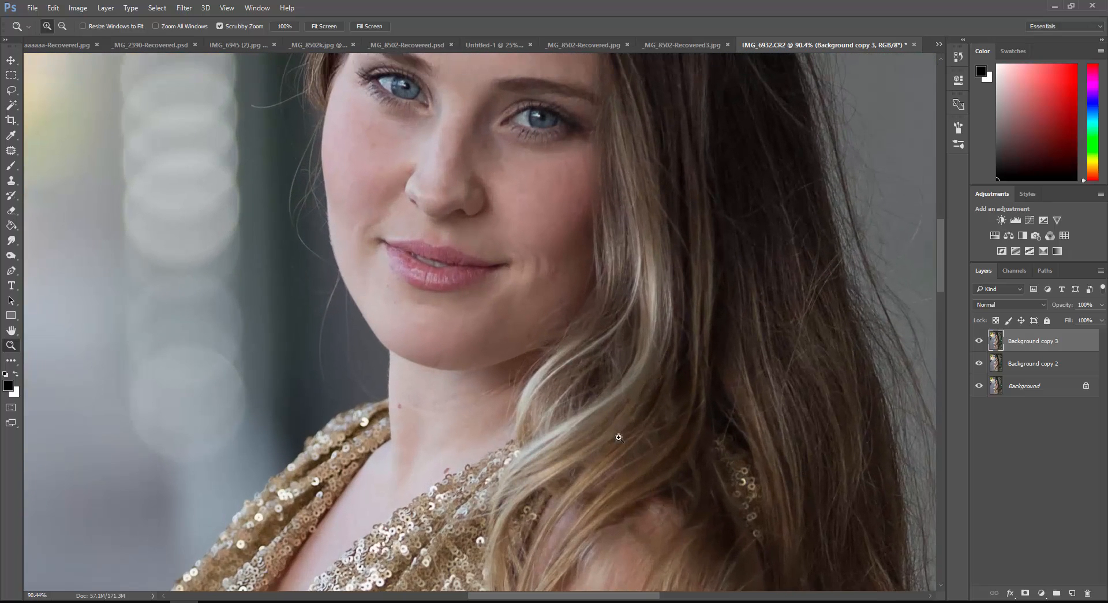
scroll(629, 462, up, 4)
scroll(541, 407, up, 2)
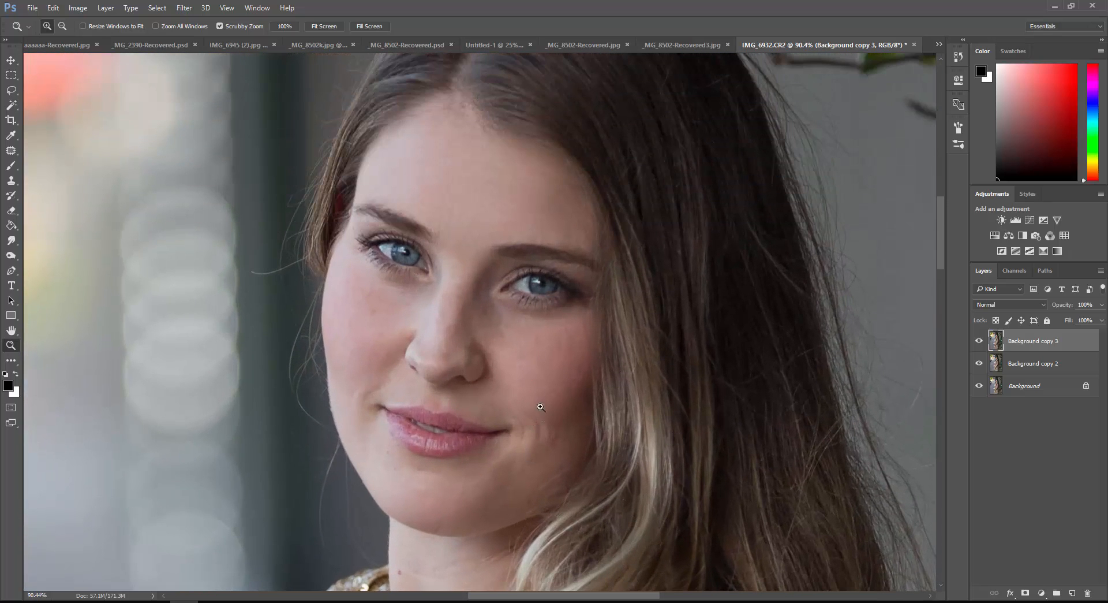
click(980, 344)
click(980, 344)
click(979, 344)
click(977, 343)
click(976, 344)
Merge the retouched layer with the sharpened layer beneath it
shift+click(1031, 370)
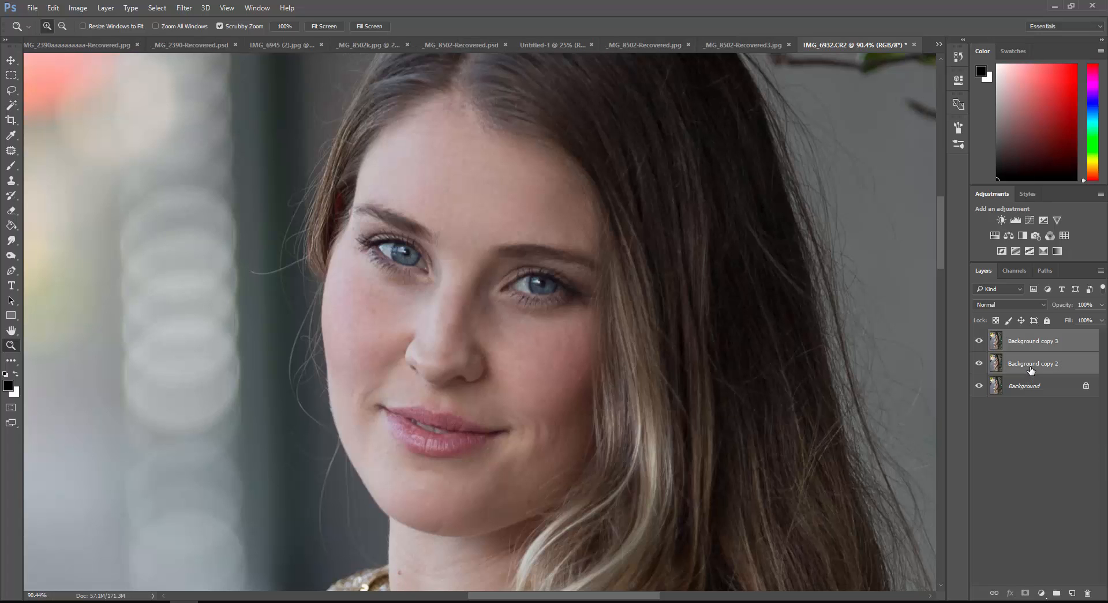
right_click(1032, 370)
click(930, 419)
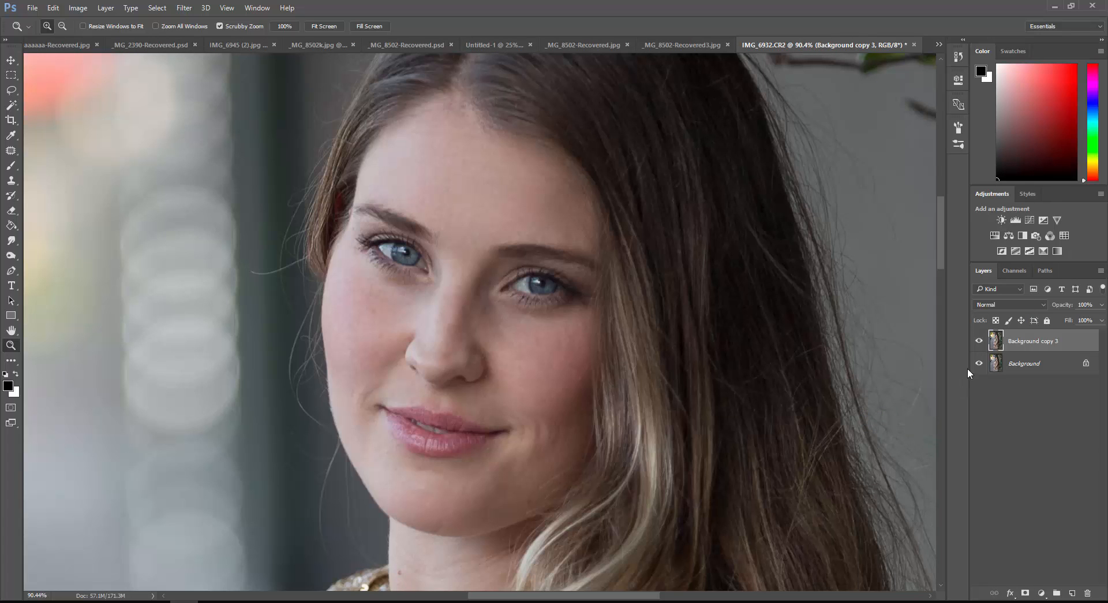
Create a new layer in Overlay mode above the merged layer, filled with the Overlay-neutral 50% gray
drag(622, 428, 534, 421)
scroll(557, 422, down, 5)
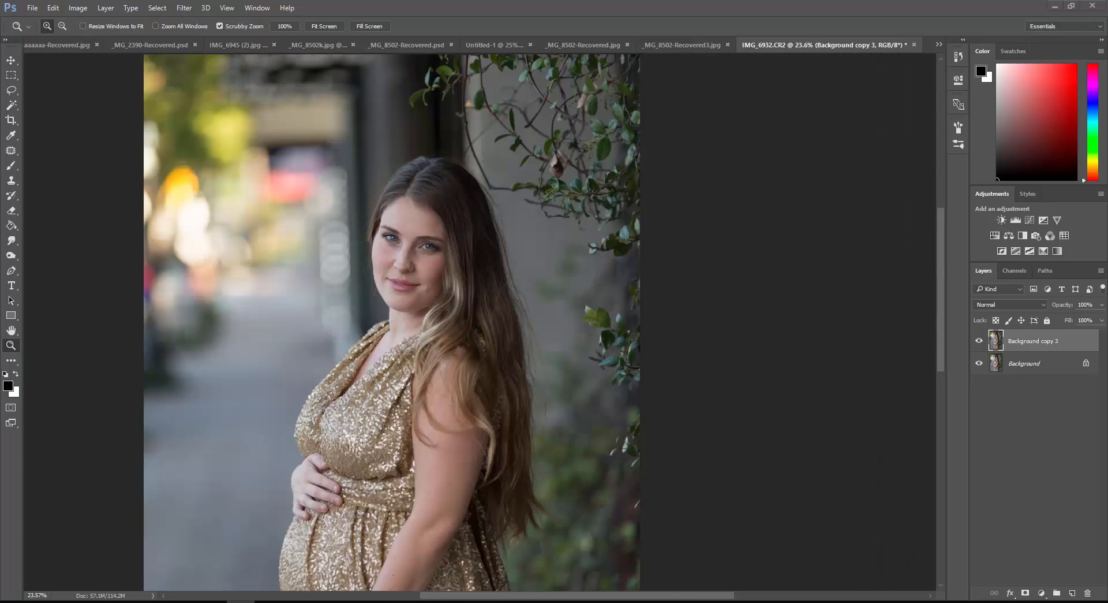
click(105, 7)
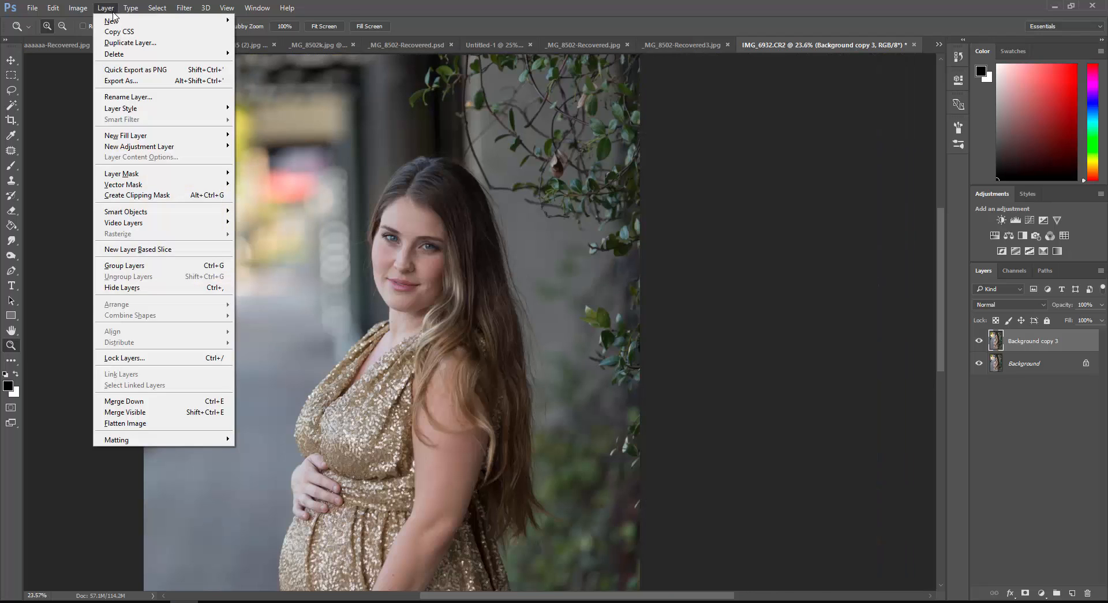
mouse_move(112, 22)
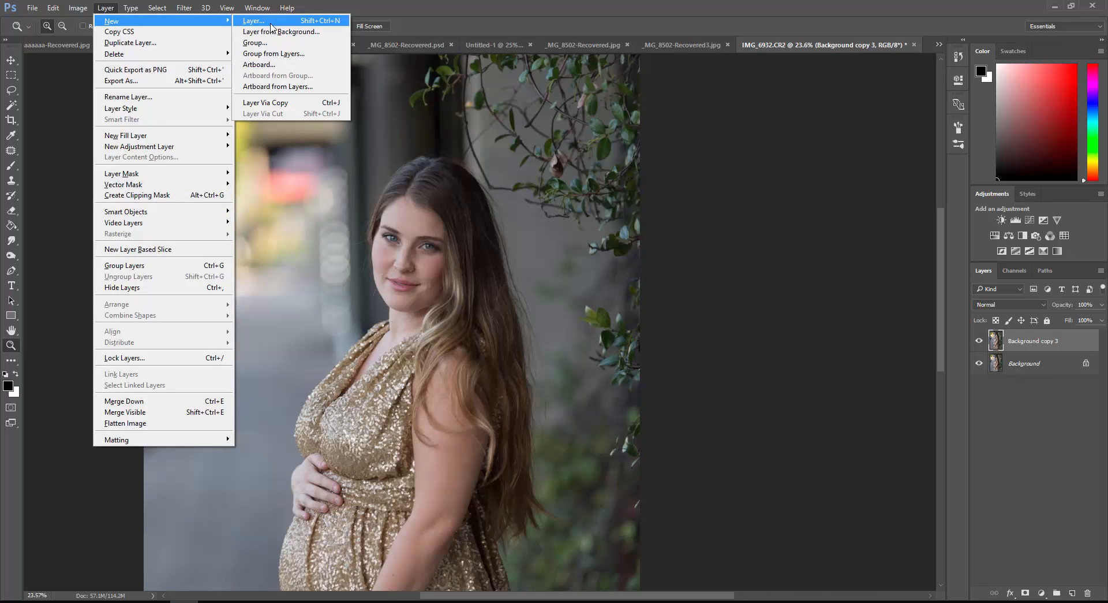
click(272, 21)
click(496, 238)
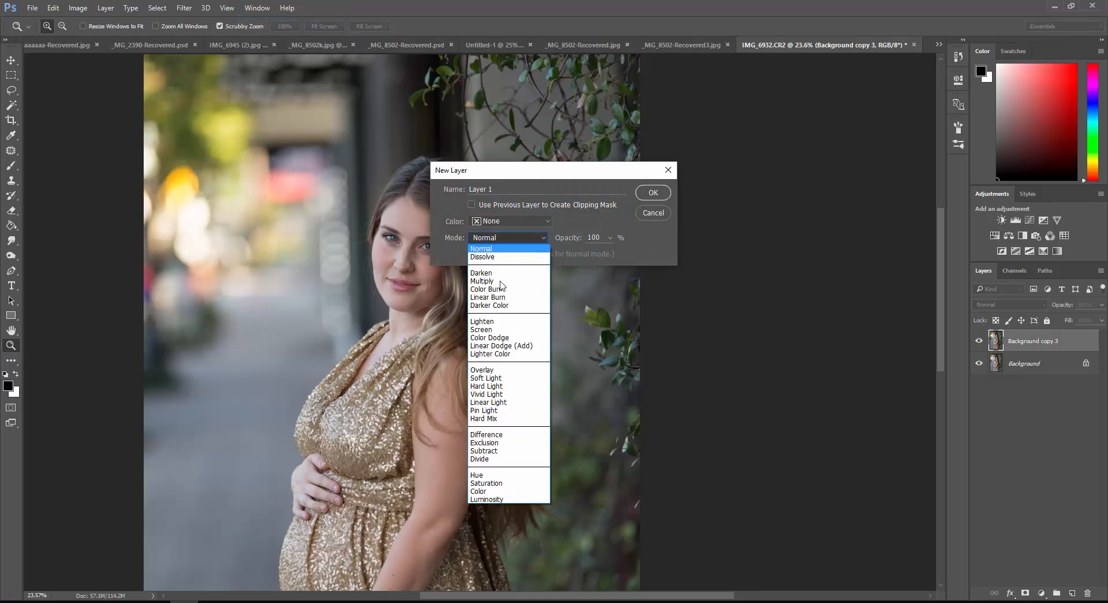
click(500, 370)
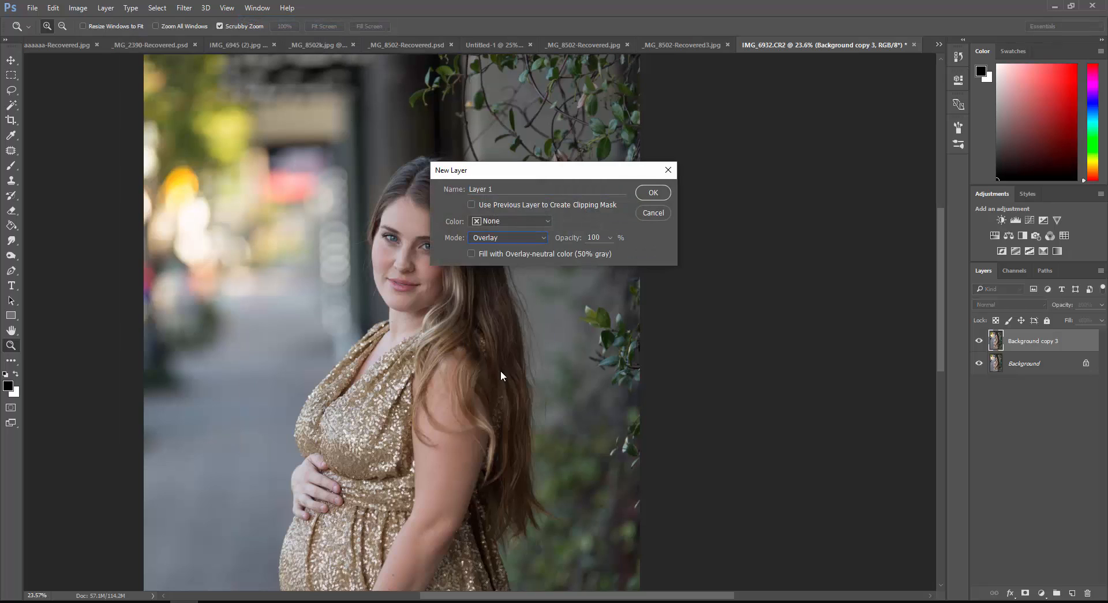
click(484, 252)
click(653, 194)
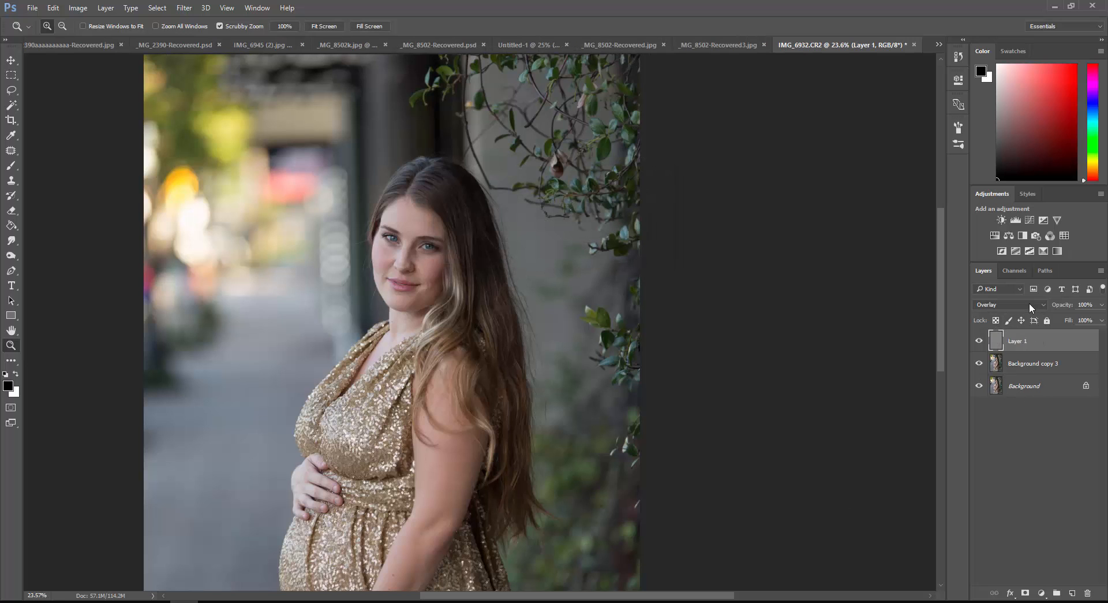
Examine the face and eyes up close, and compare them with the gray Overlay layer hidden and shown
drag(433, 268, 456, 317)
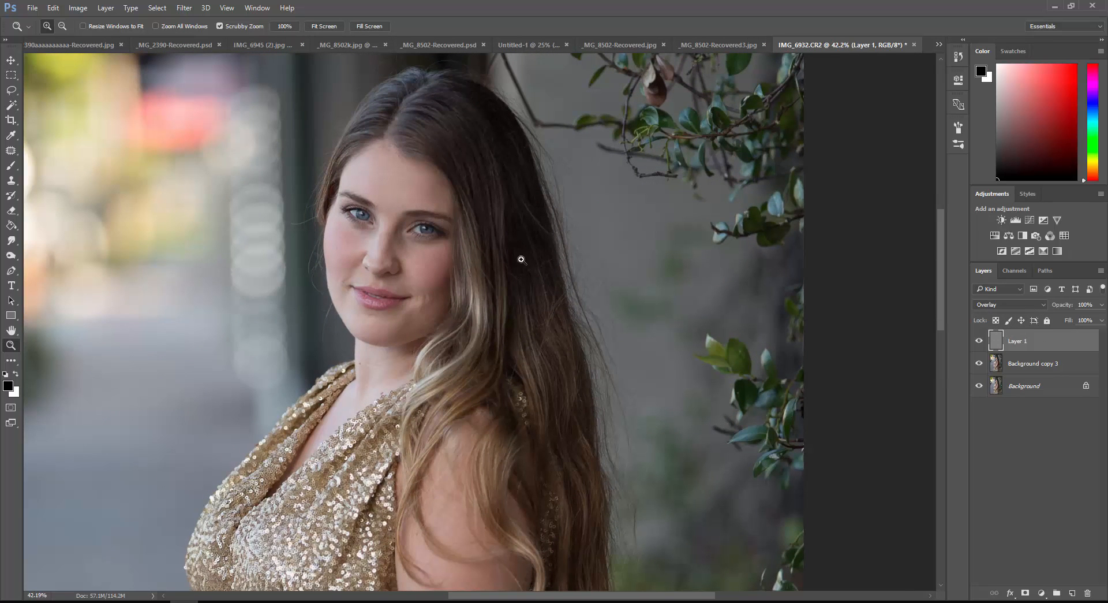
click(11, 259)
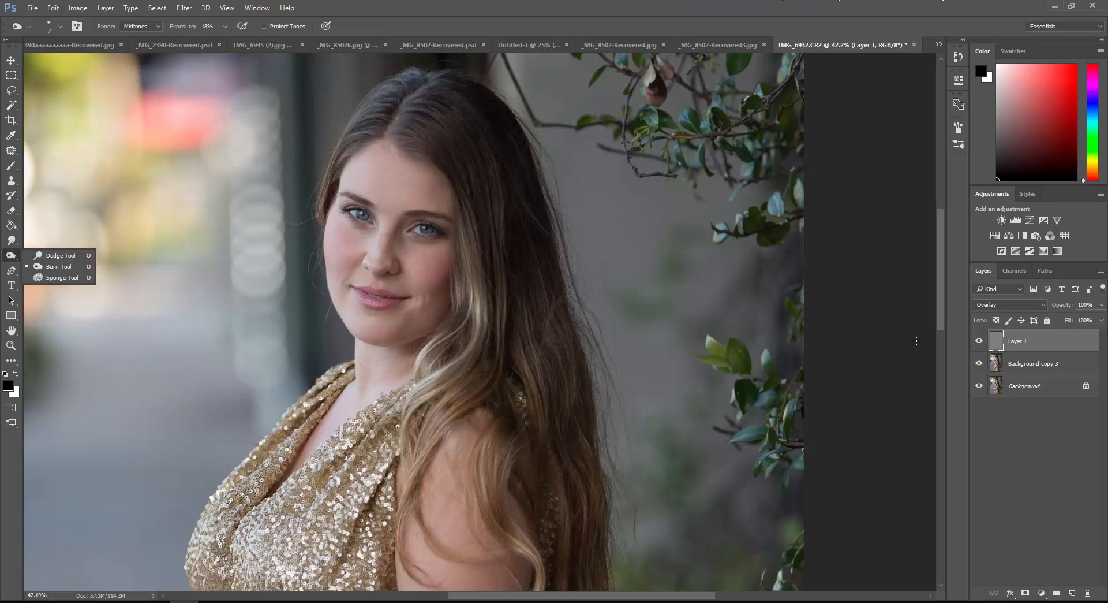
click(436, 249)
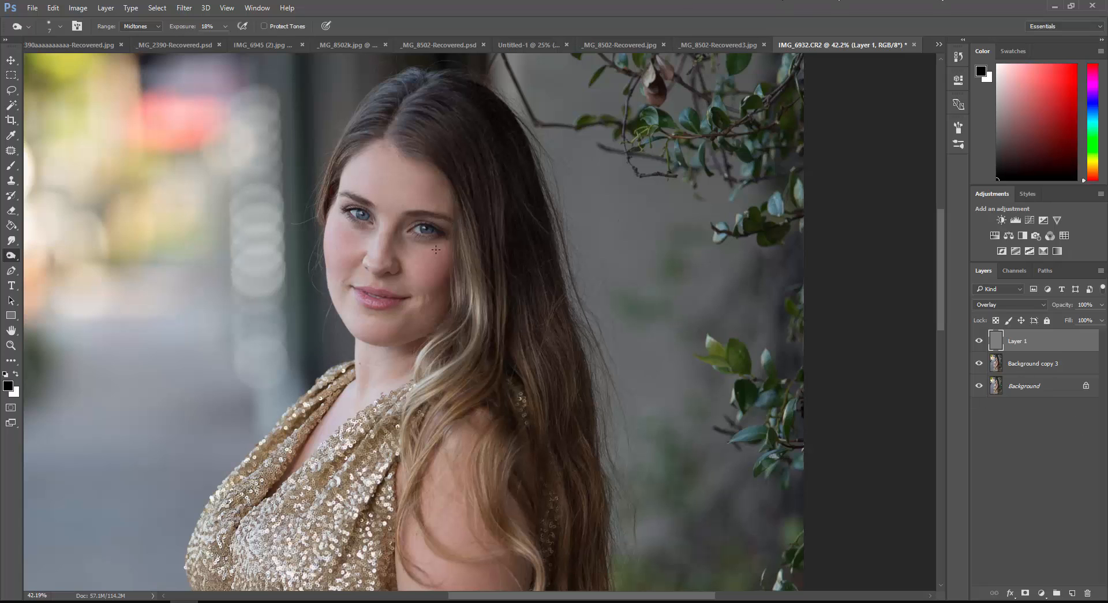
click(10, 344)
click(421, 252)
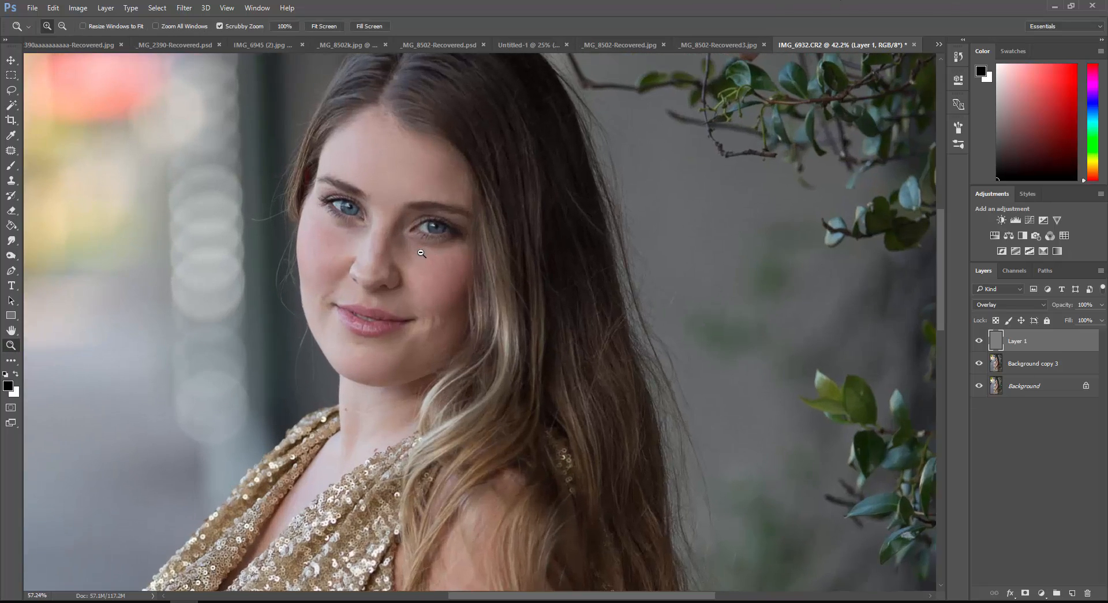
drag(421, 252, 439, 247)
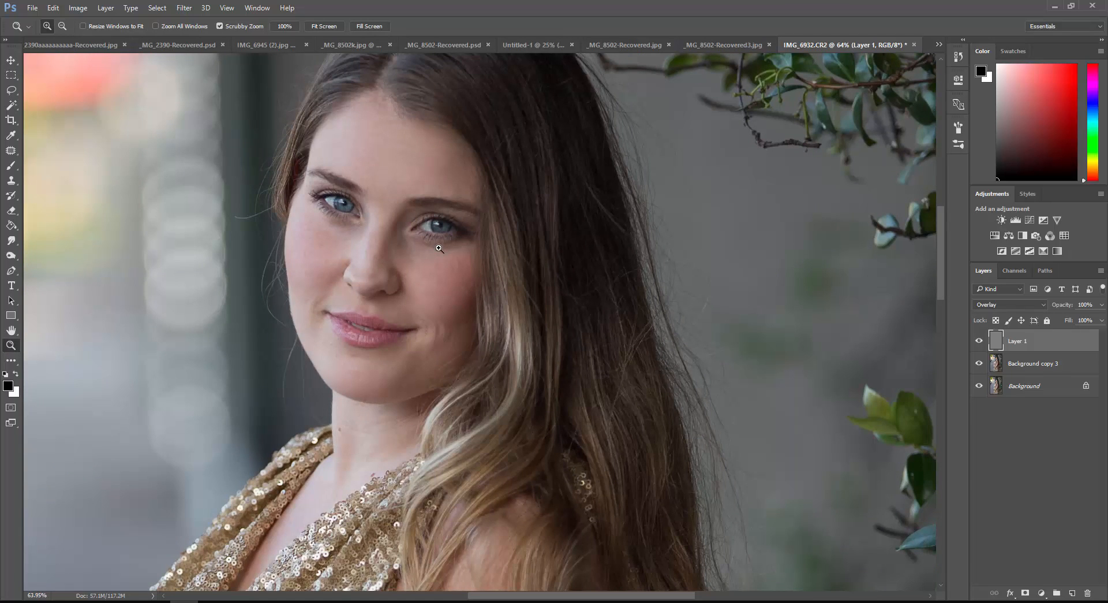
drag(427, 226, 506, 250)
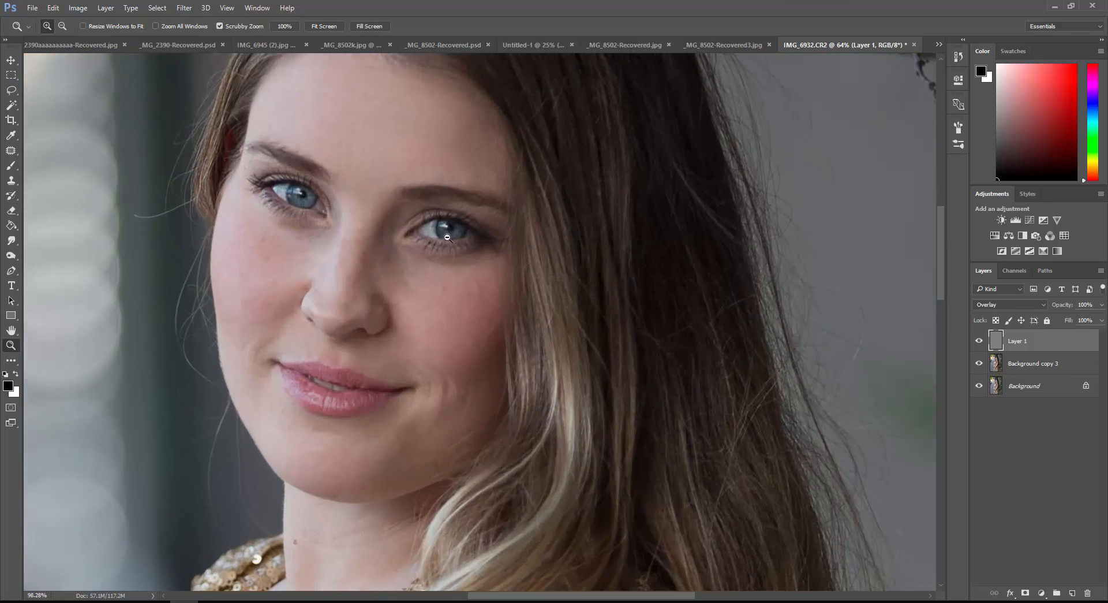
click(982, 341)
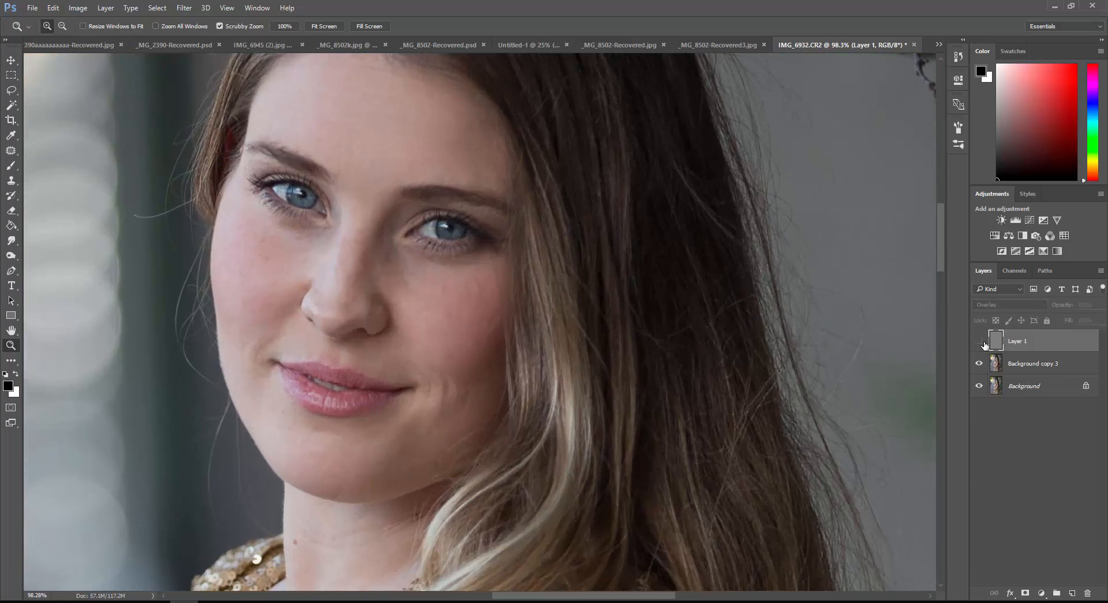
click(981, 342)
drag(326, 211, 367, 220)
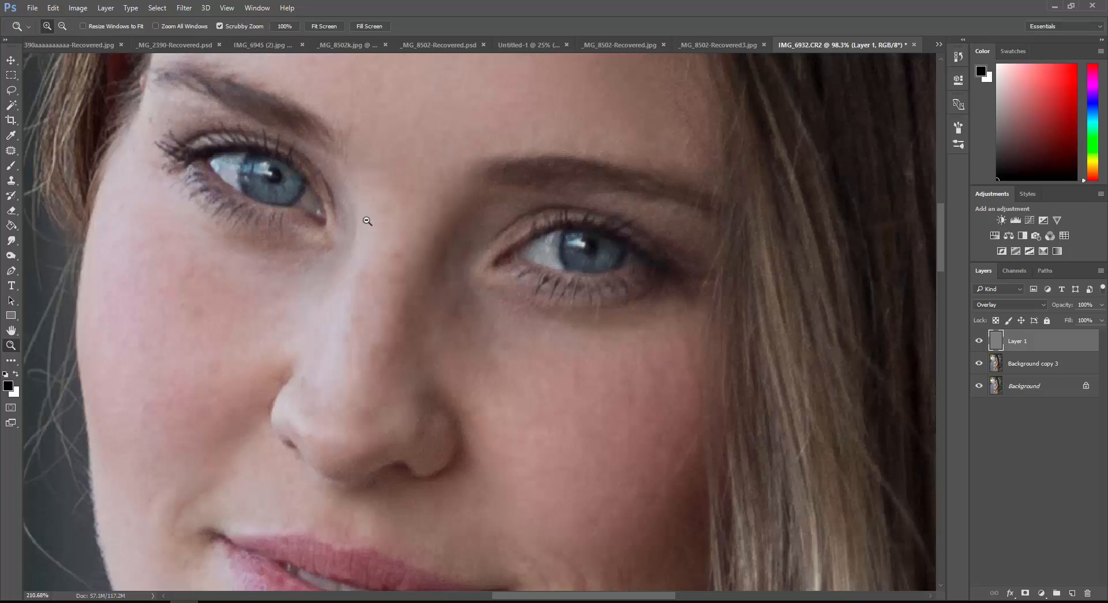
Set up the Dodge tool with a brush size of 20, 100% exposure and the Midtones range
click(12, 258)
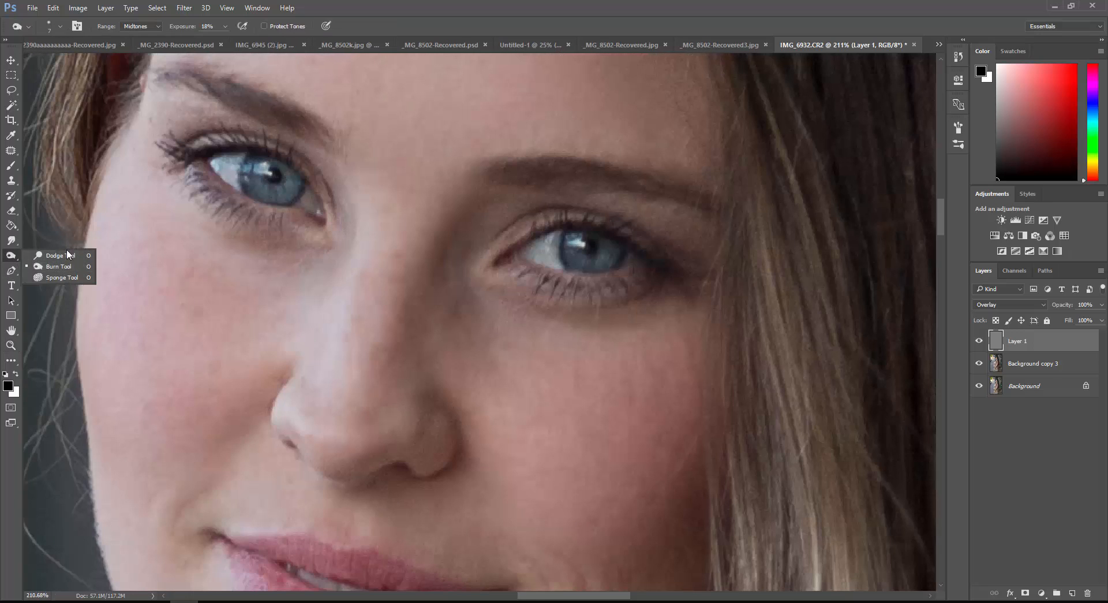
scroll(341, 277, up, 3)
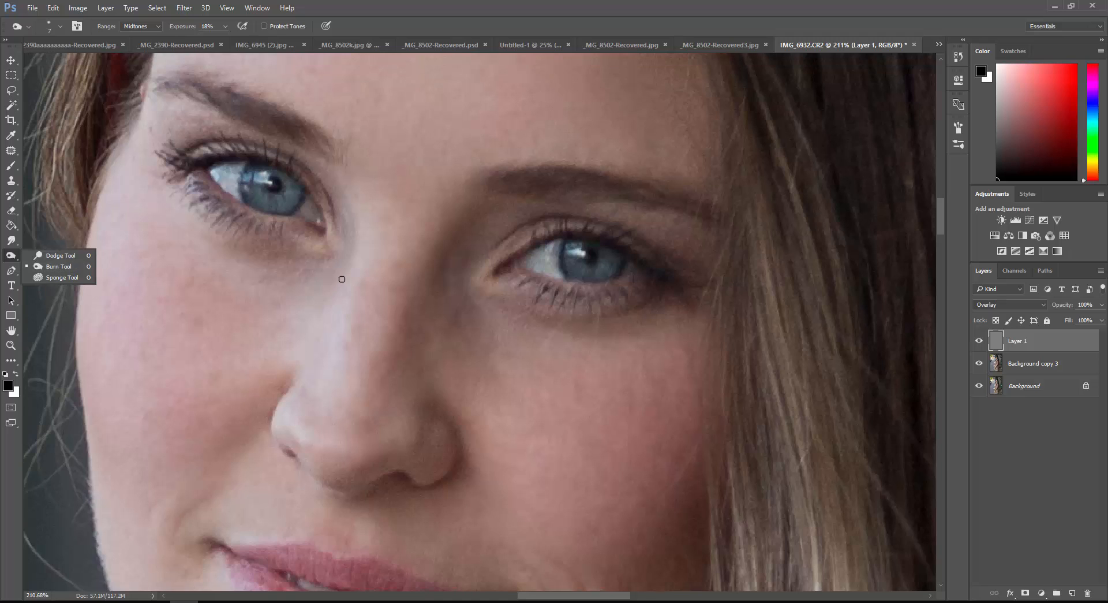
click(55, 266)
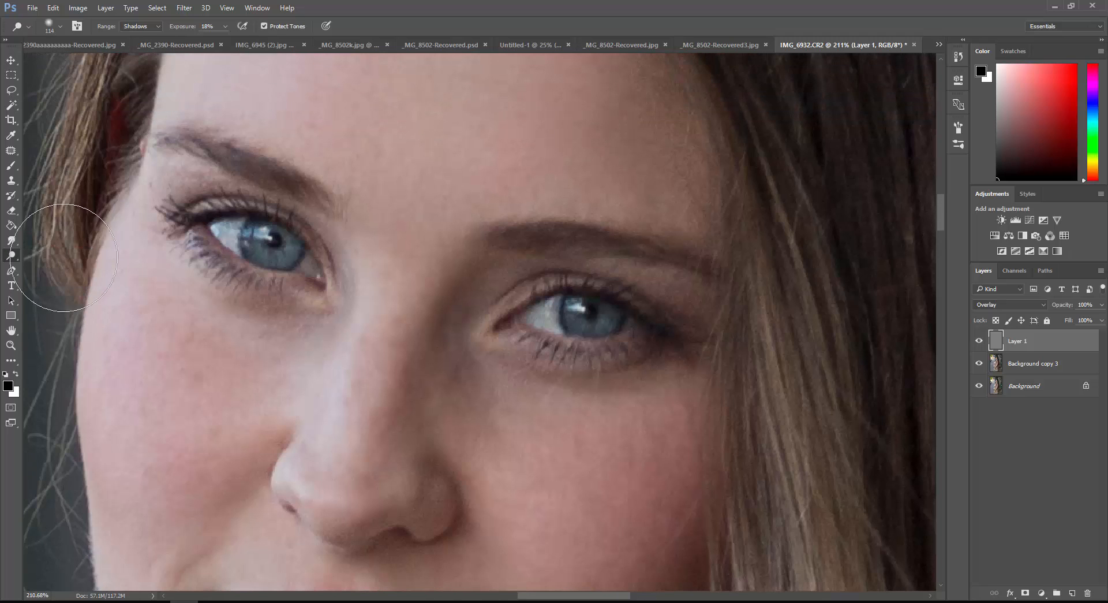
key(bracketleft)
key(bracketleft)
key(bracketleft)
key(bracketleft)
key(bracketleft)
key(bracketleft)
key(bracketleft)
key(bracketleft)
key(bracketleft)
key(bracketleft)
click(225, 27)
drag(244, 39, 275, 40)
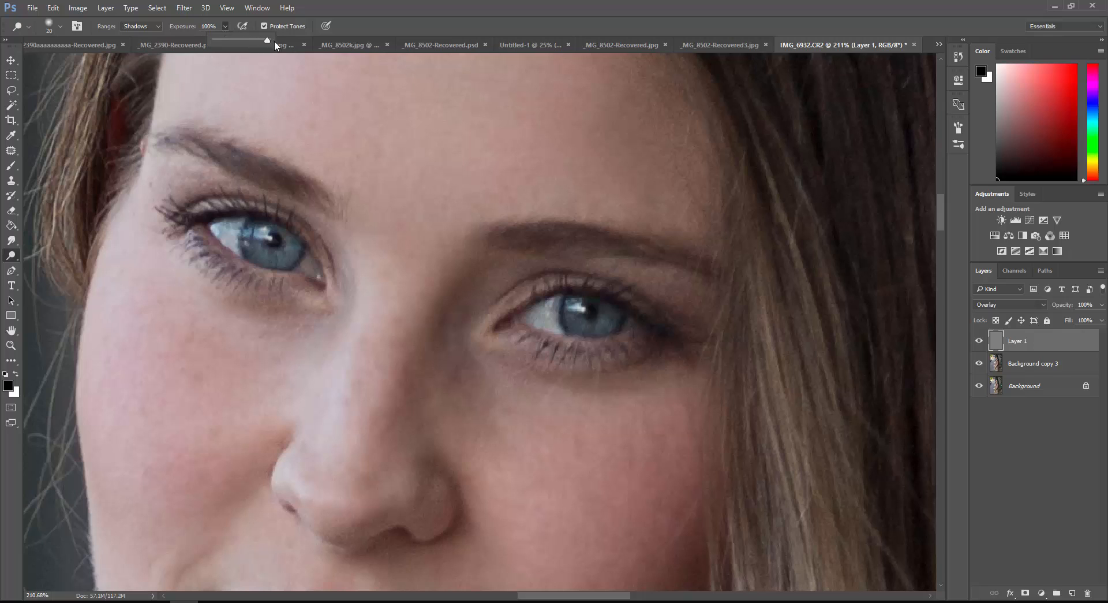
click(142, 27)
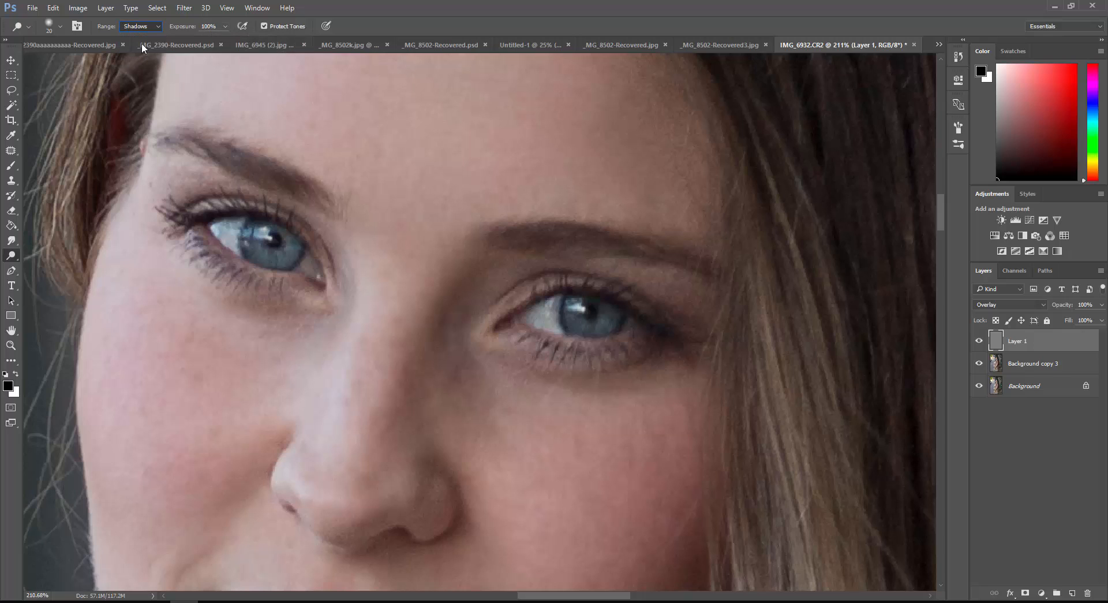
click(141, 43)
Brighten both irises strongly with Dodge tool dabs, enlarging the brush to size 60 for full iris coverage
drag(250, 235, 254, 233)
key(bracketright)
key(bracketright)
key(bracketright)
key(bracketright)
click(271, 243)
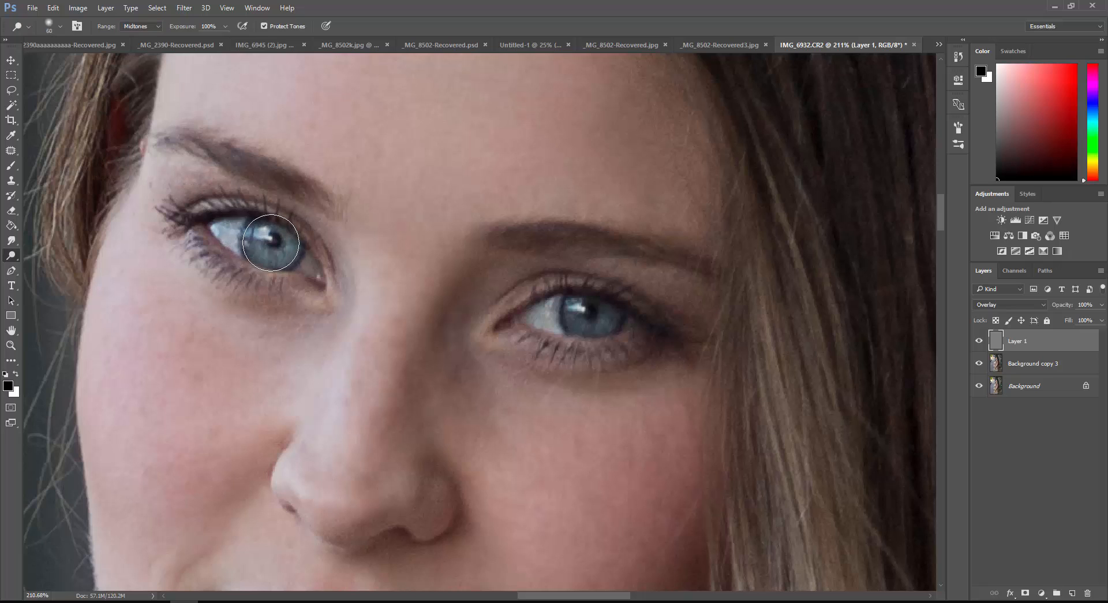
click(271, 242)
click(588, 309)
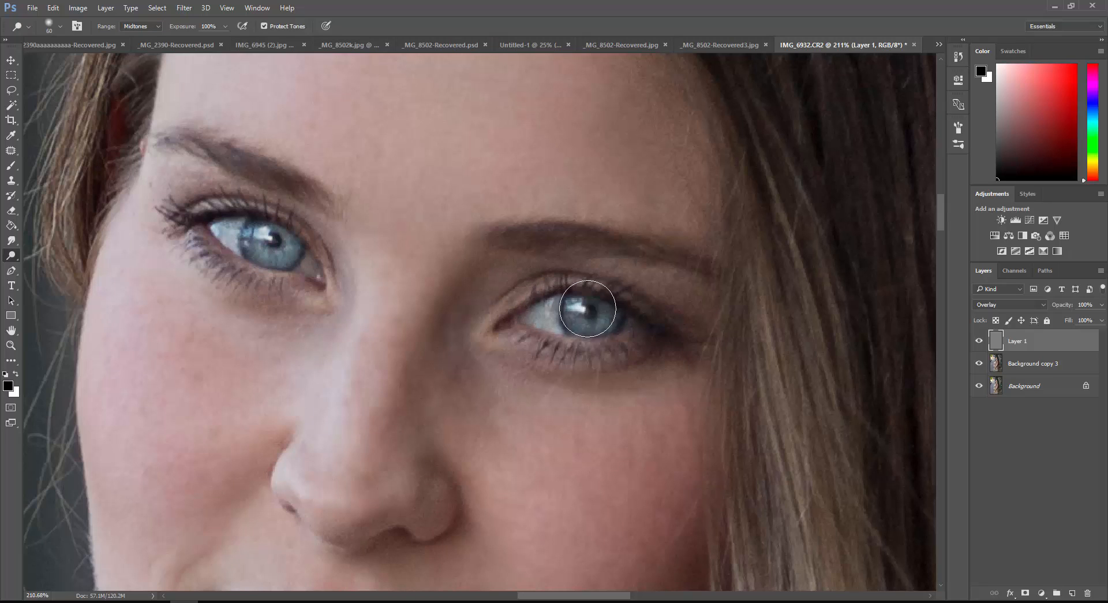
click(588, 308)
click(261, 240)
click(261, 240)
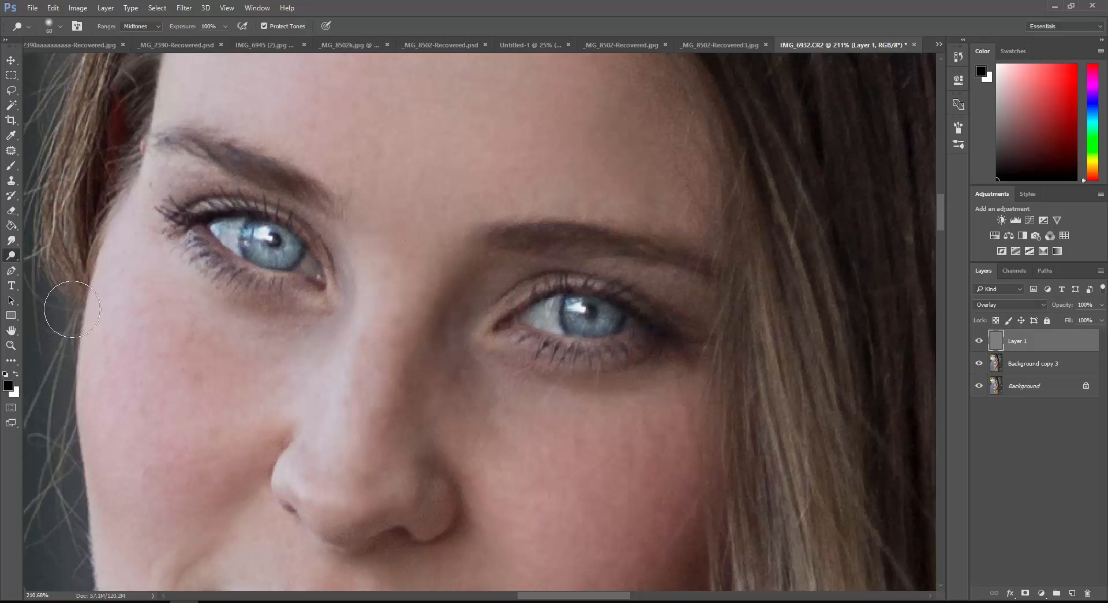
Revert the image to the New Layer history state to discard the burn and dodge strokes
click(11, 345)
drag(461, 343, 399, 357)
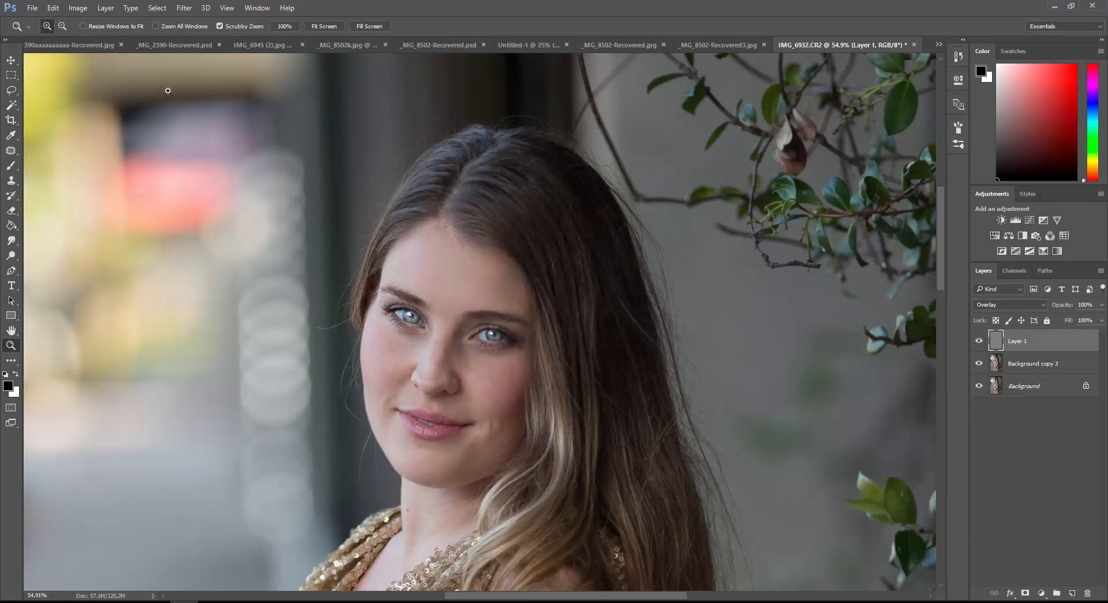
click(257, 8)
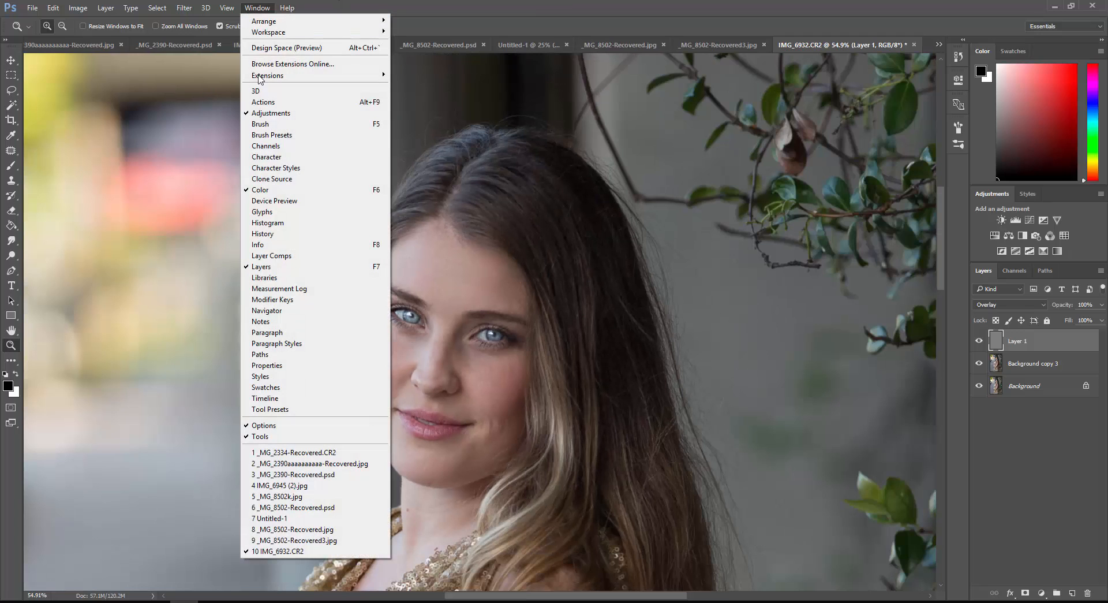
click(272, 234)
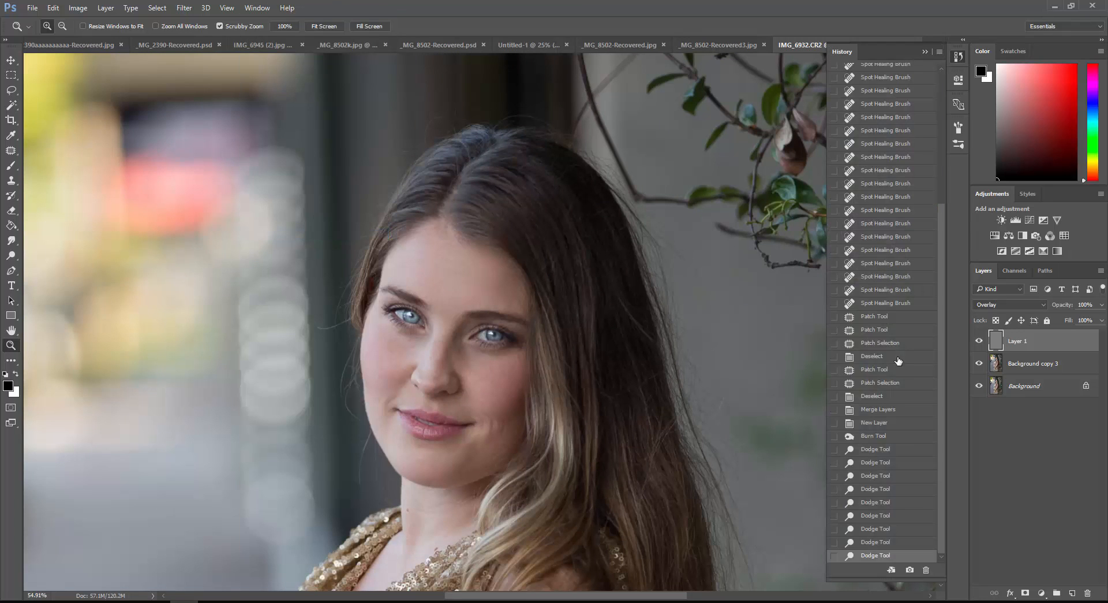
click(873, 424)
click(922, 52)
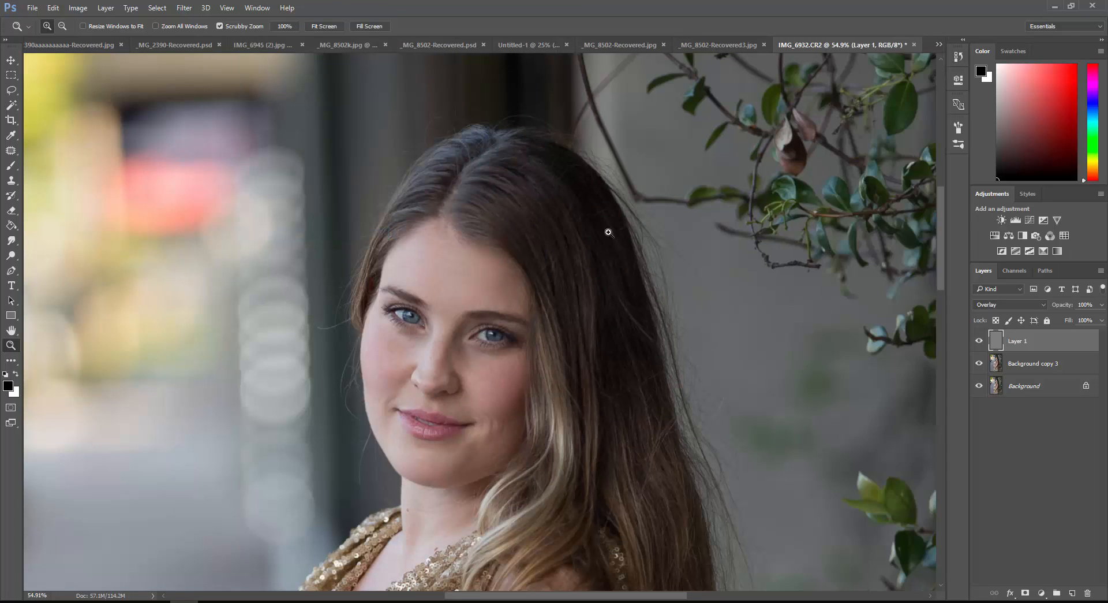
Return to the Dodge tool for the eyes and lower its exposure to 13%
drag(525, 336, 564, 366)
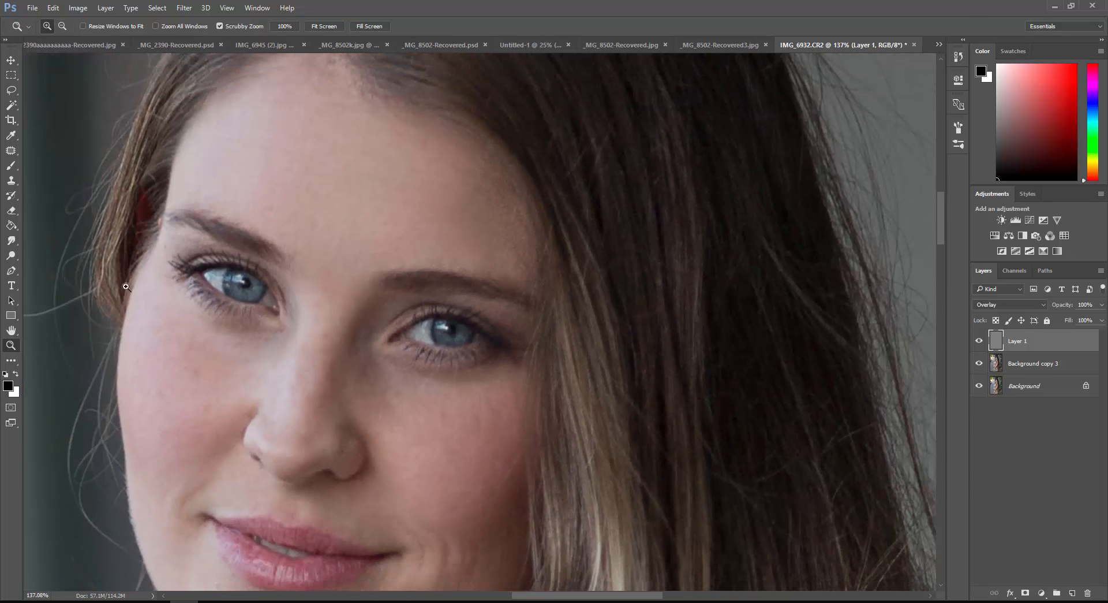
click(12, 255)
right_click(16, 256)
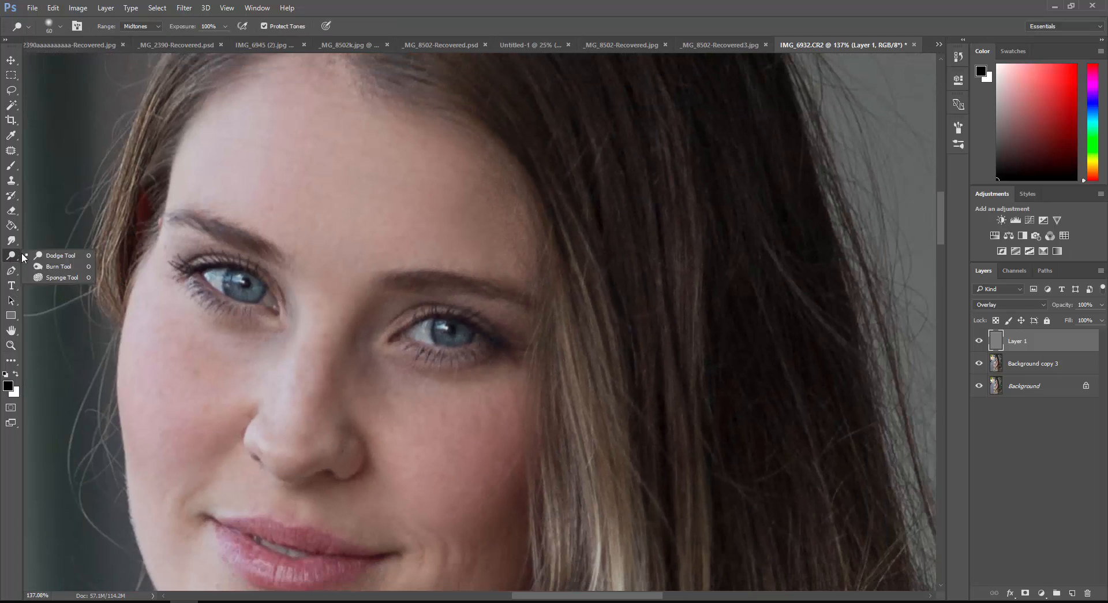
click(49, 266)
right_click(14, 257)
click(58, 255)
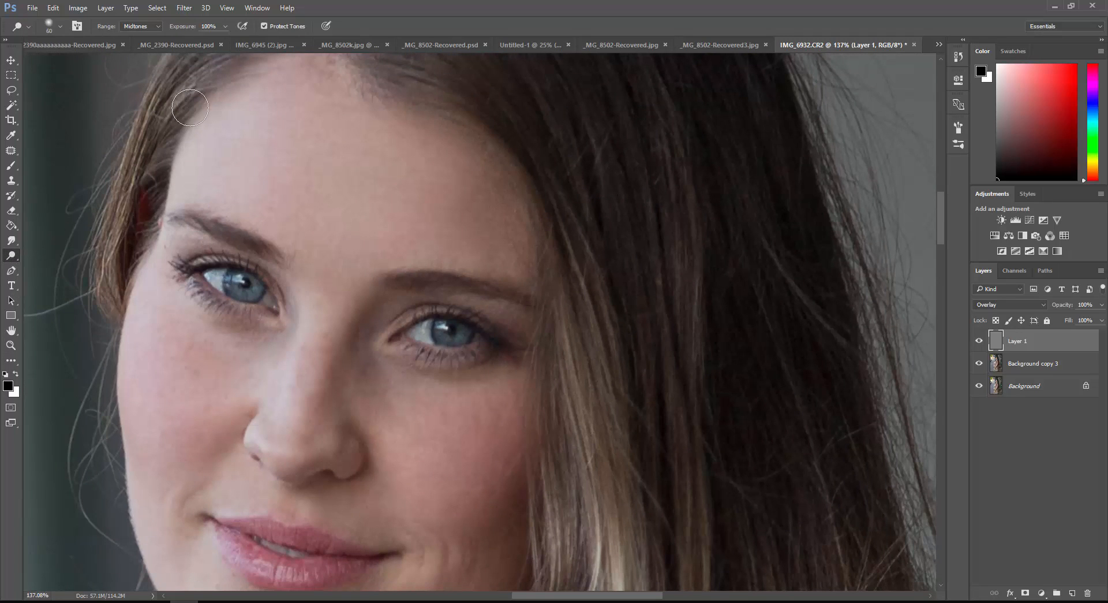
click(225, 26)
drag(180, 39, 177, 41)
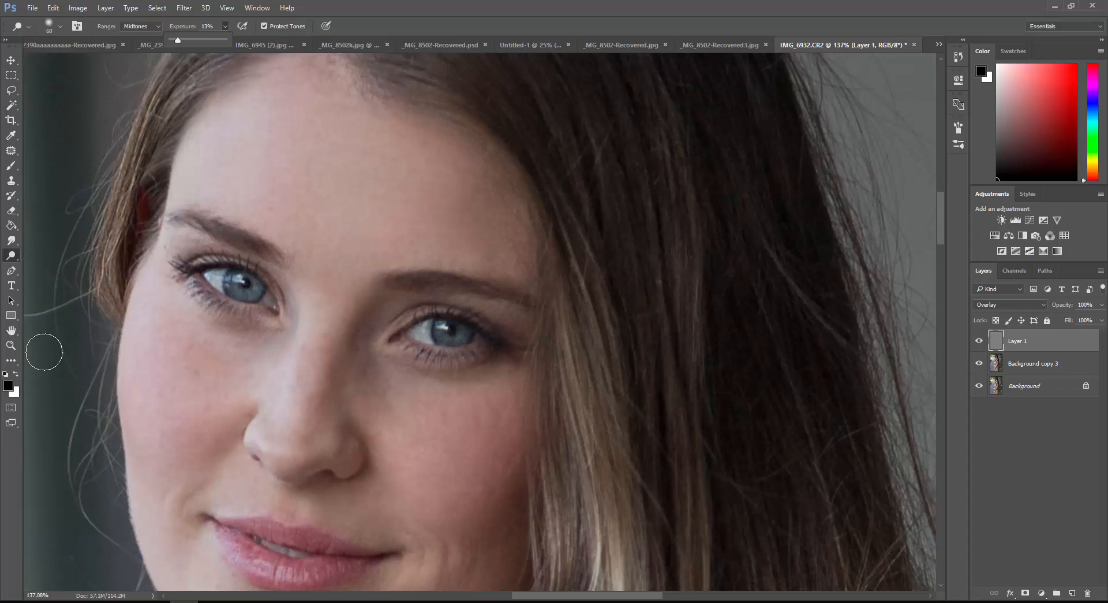
Dodge the lower part of both irises subtly on the Overlay layer with a brush of size 20
click(11, 344)
click(250, 296)
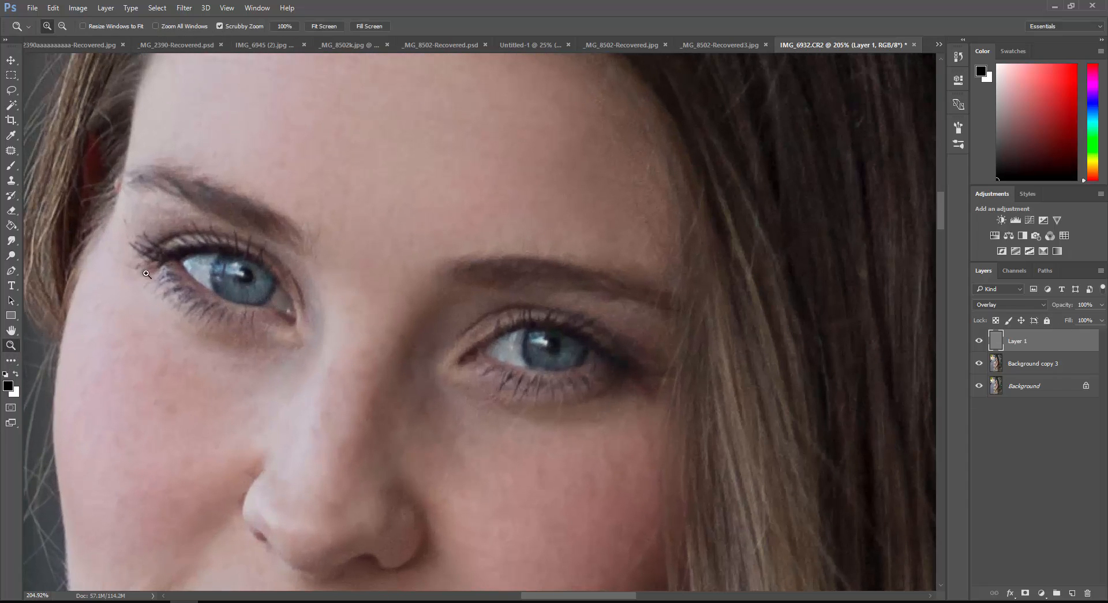
click(10, 255)
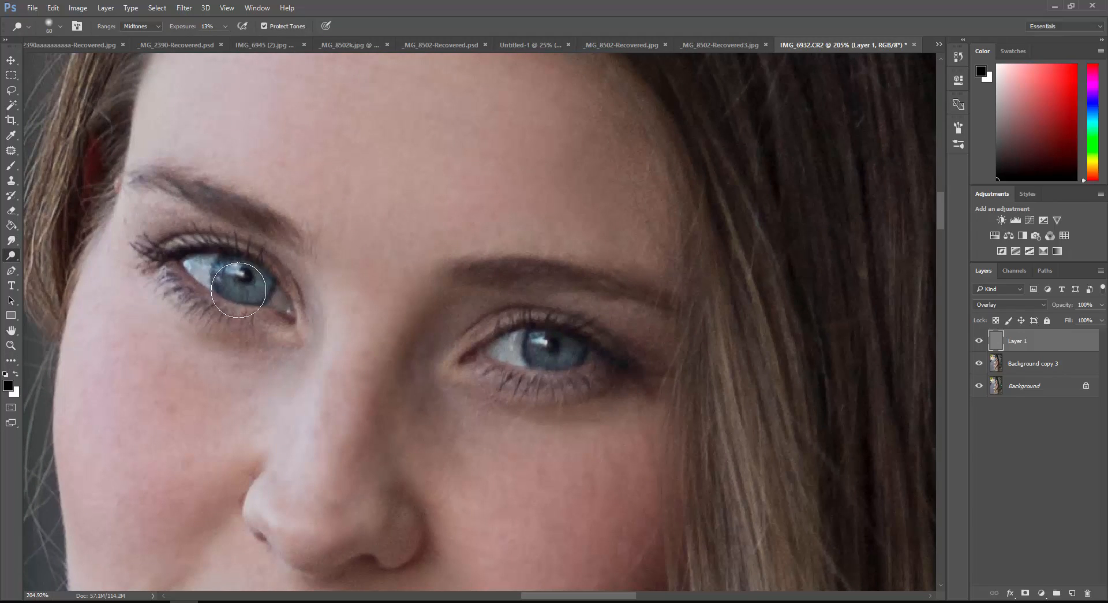
key(bracketleft)
key(bracketleft)
key(bracketleft)
key(bracketleft)
key(bracketleft)
key(bracketleft)
key(bracketleft)
mouse_move(260, 285)
mouse_down()
mouse_move(231, 294)
mouse_move(264, 289)
mouse_up()
right_click(20, 257)
click(64, 254)
drag(259, 284, 246, 293)
drag(567, 352, 564, 360)
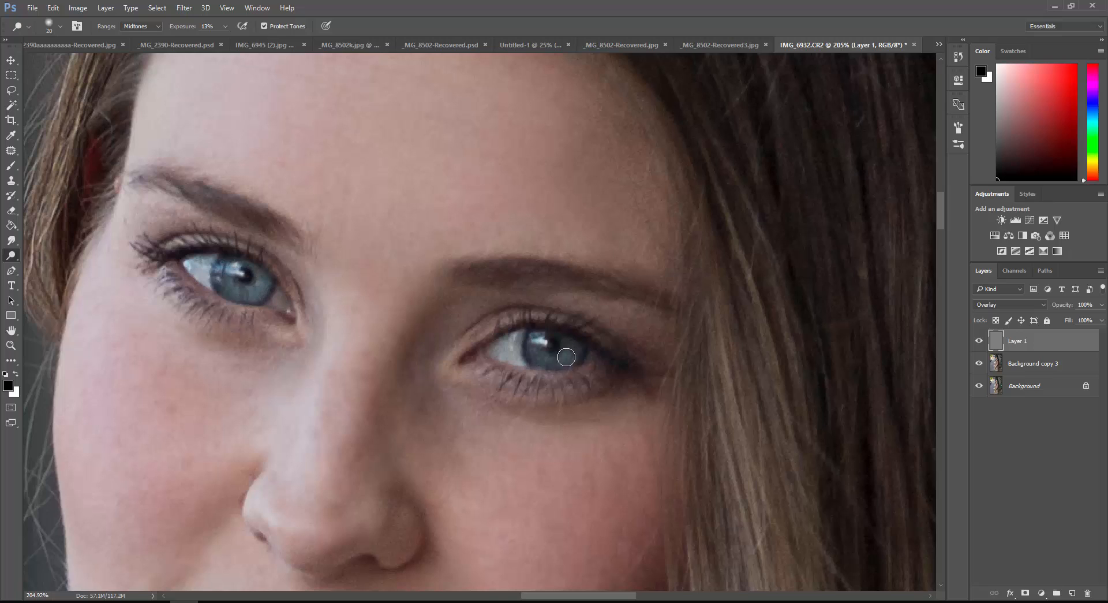
Raise the Dodge exposure to 21% and lighten the woman's right iris further, reducing the brush size for finer detail
click(225, 26)
drag(224, 40, 218, 33)
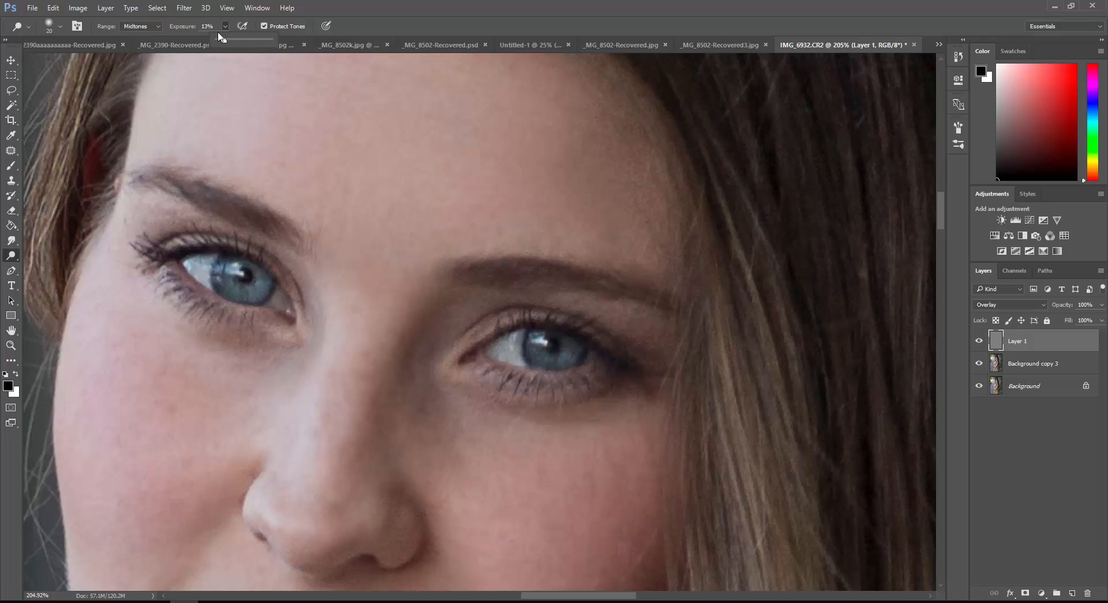
click(261, 283)
key(bracketleft)
key(bracketleft)
key(bracketleft)
key(bracketleft)
Compare the eyes with the dodged Overlay layer hidden and shown
click(977, 342)
click(977, 342)
click(976, 341)
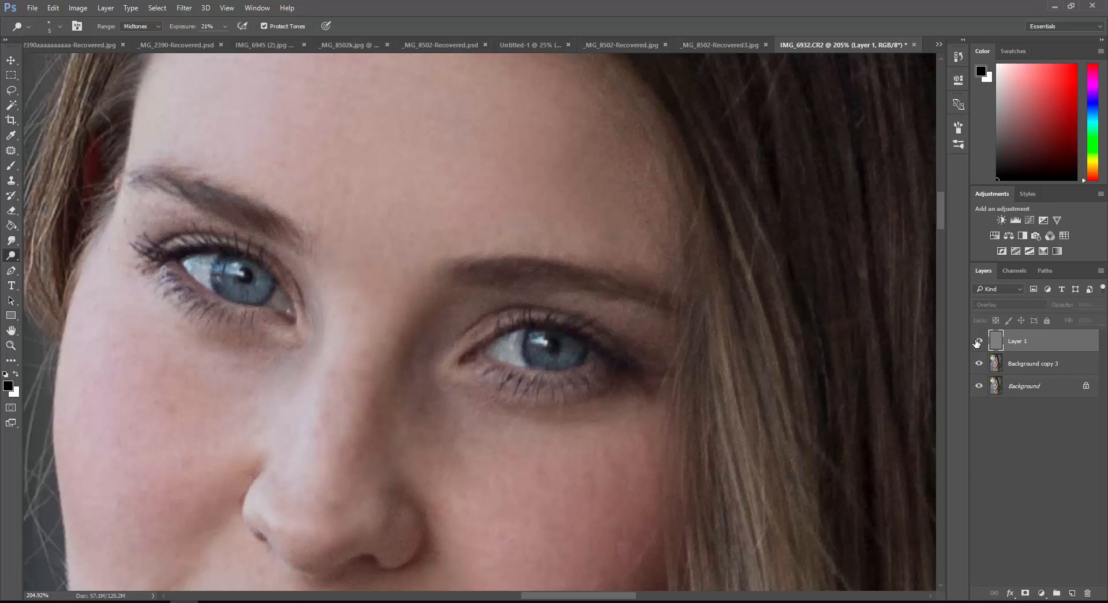
Show the Overlay layer again and darken the lash lines and eyelashes of both eyes with the Burn tool, adjusting the brush size as needed
click(977, 341)
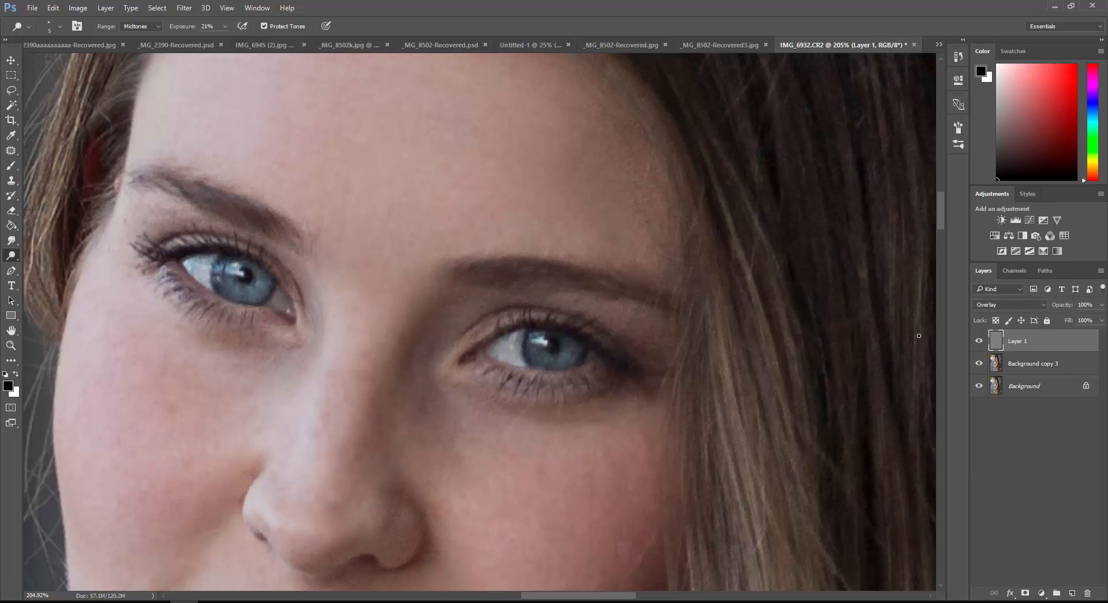
right_click(11, 256)
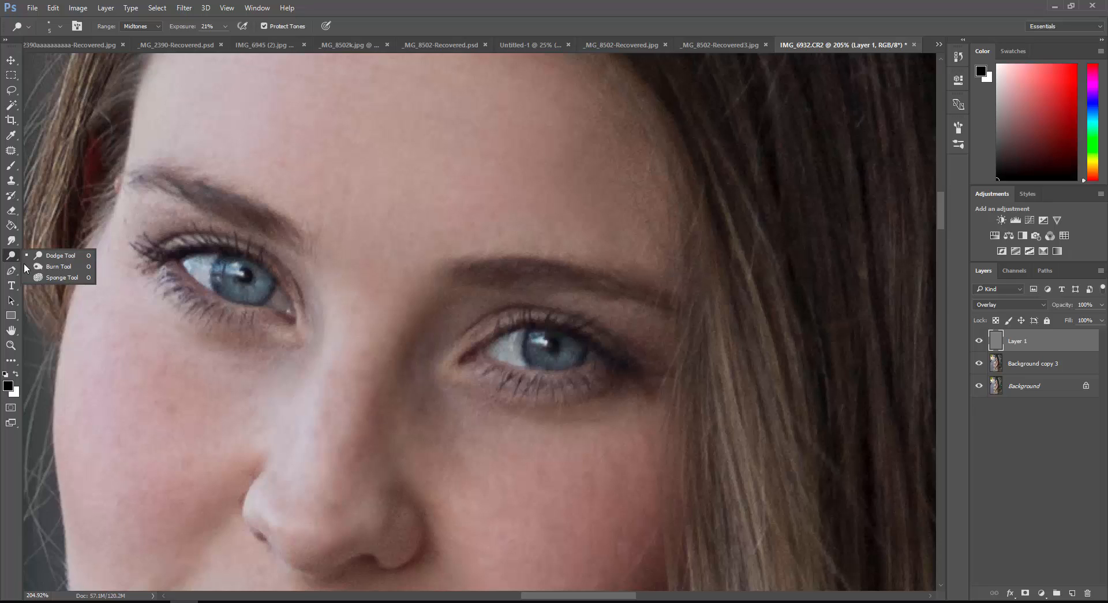
click(46, 265)
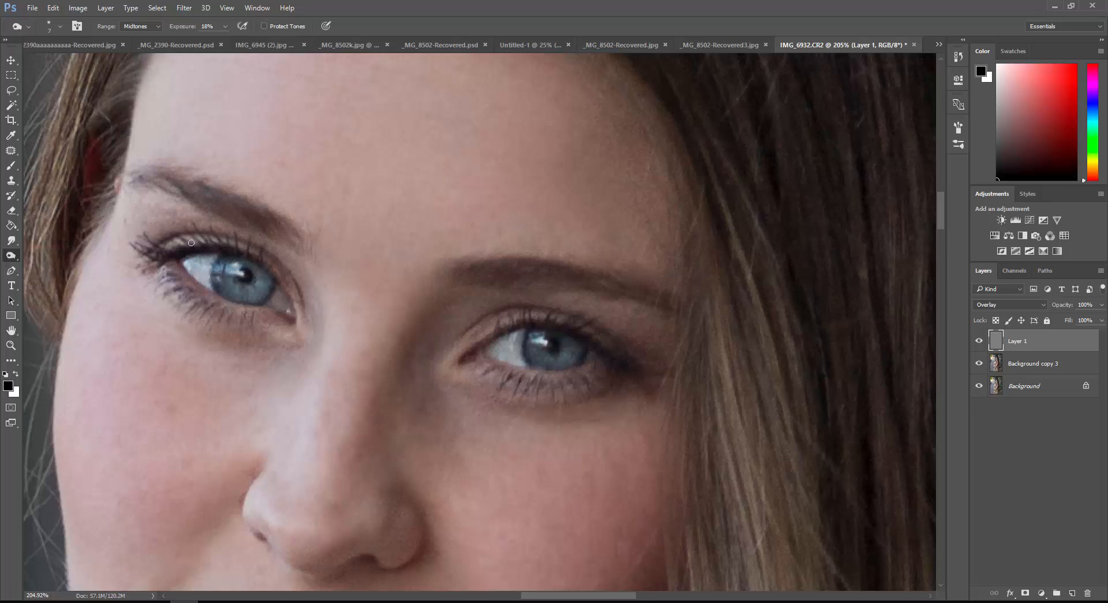
key(bracketright)
key(bracketright)
key(bracketright)
key(bracketleft)
key(bracketleft)
key(bracketleft)
key(bracketleft)
key(bracketleft)
key(bracketleft)
Compare the whole face with the dodged and burned Overlay layer hidden and shown
click(11, 345)
mouse_move(467, 351)
mouse_down()
mouse_move(430, 360)
mouse_move(457, 355)
mouse_up()
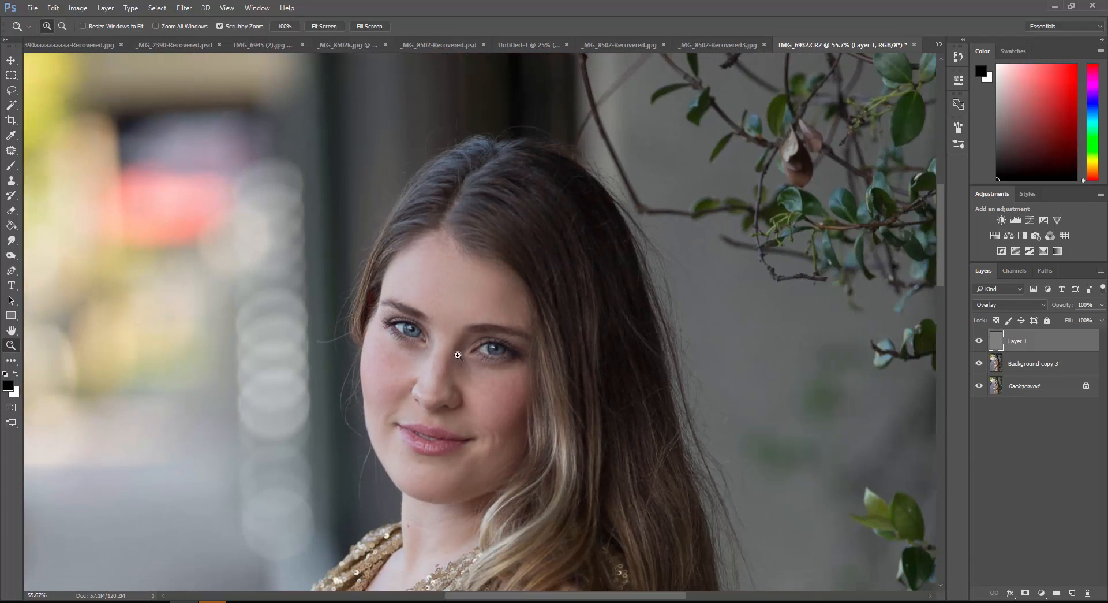
click(980, 341)
click(980, 341)
click(980, 341)
click(980, 342)
Try to darken the lips with a small Burn brush and step back to remove the stroke
click(11, 255)
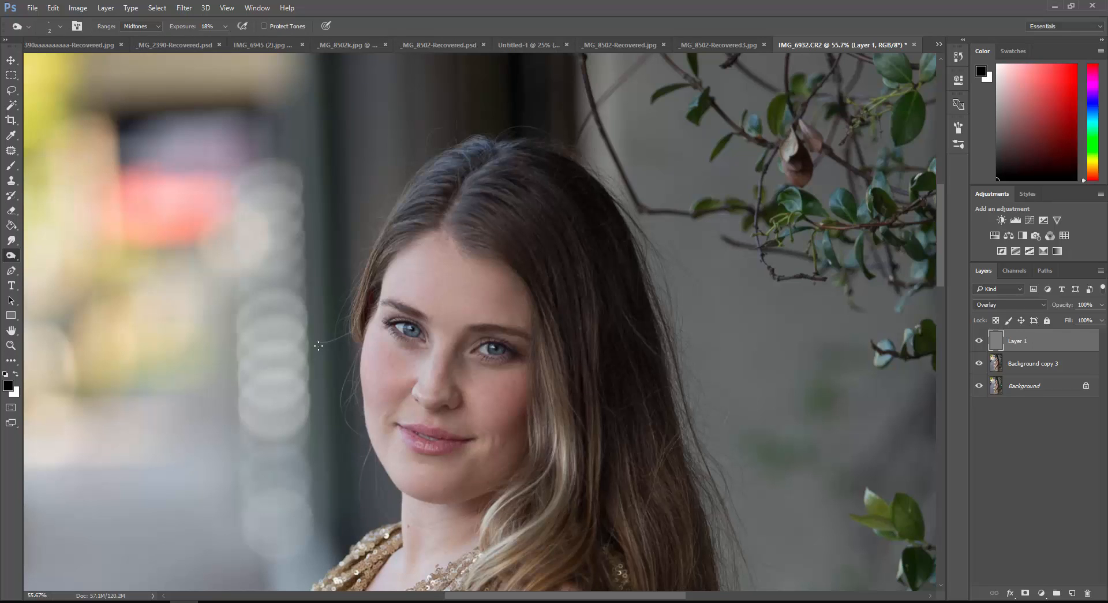
key(bracketright)
key(bracketright)
mouse_move(403, 427)
mouse_down()
mouse_move(462, 441)
mouse_move(401, 431)
mouse_move(443, 455)
mouse_up()
click(56, 12)
click(57, 12)
click(57, 13)
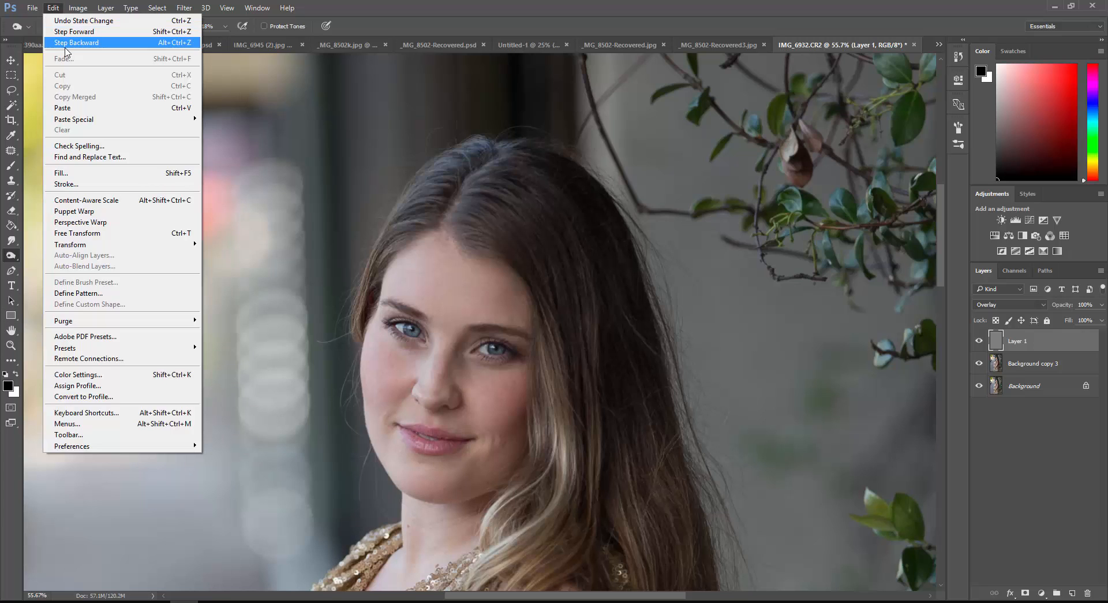
click(67, 46)
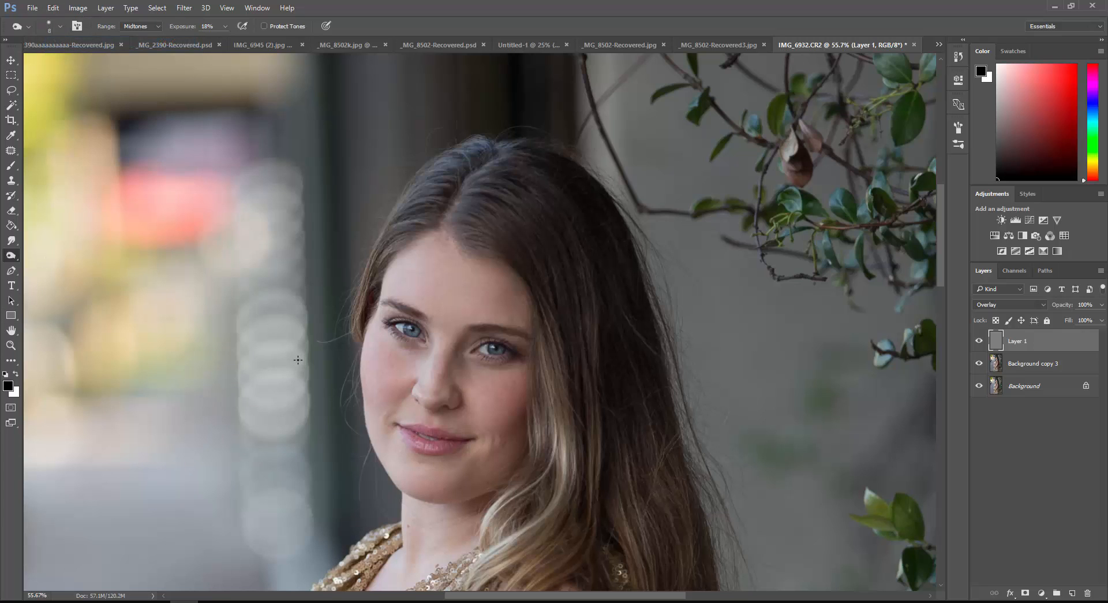
Burn the lips on the Overlay layer with a brush of size 25 and the exposure lowered to 14%
key(bracketright)
key(bracketright)
key(bracketright)
key(bracketright)
drag(225, 26, 224, 57)
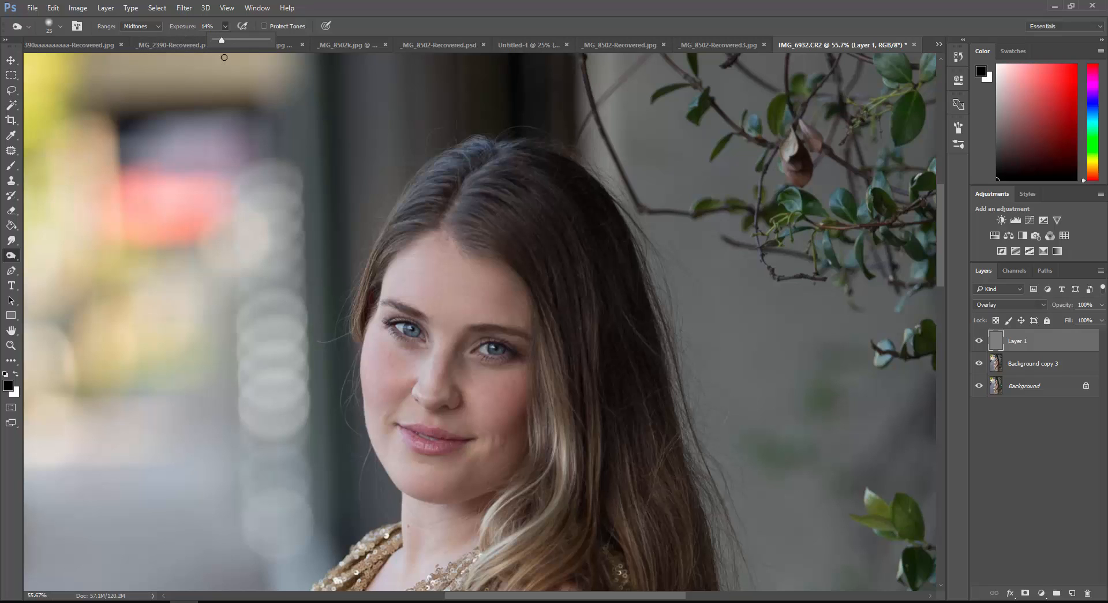
click(463, 442)
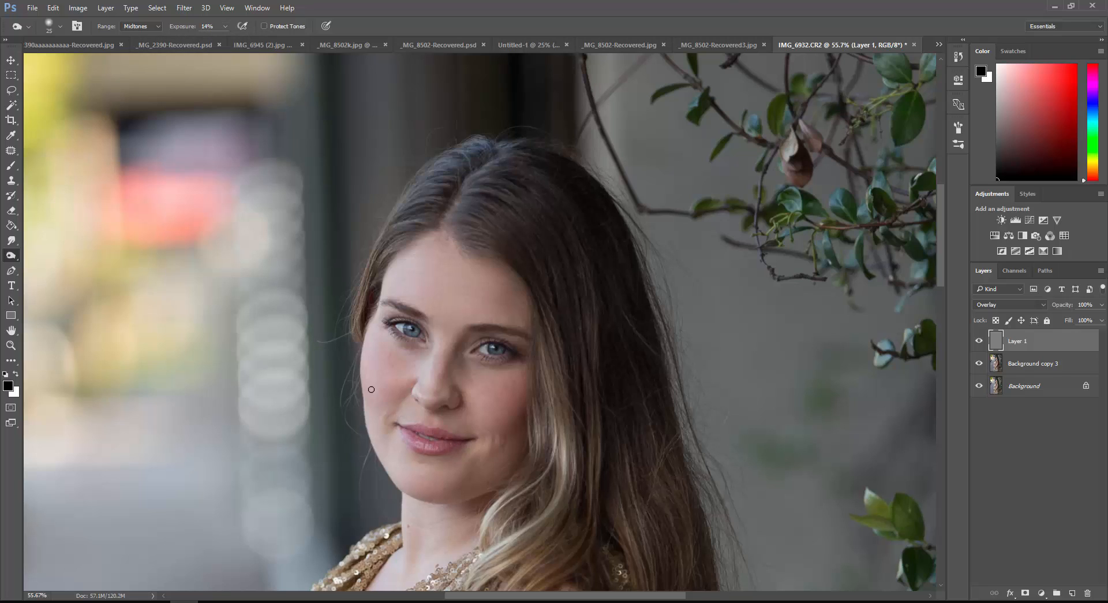
Switch to the Dodge tool and lighten the highlights of the lower lip with a small brush
right_click(11, 255)
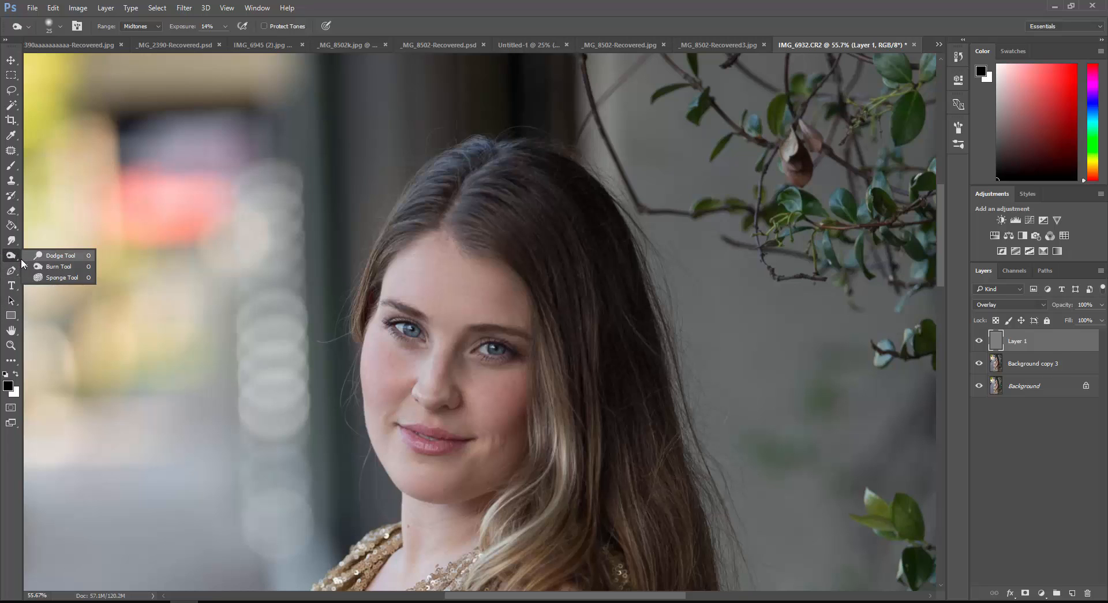
click(40, 255)
key(bracketright)
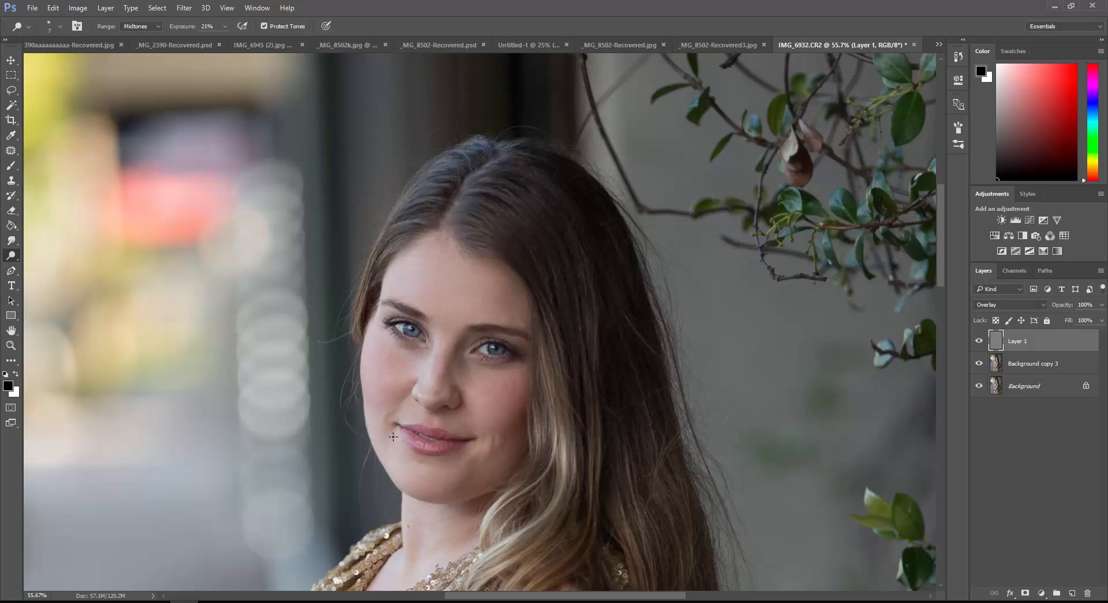
key(bracketright)
key(bracketright)
key(bracketleft)
key(bracketleft)
Raise the Dodge exposure to 47% and brighten long strands of the woman's hair, following their flow from the crown to the ends
click(10, 330)
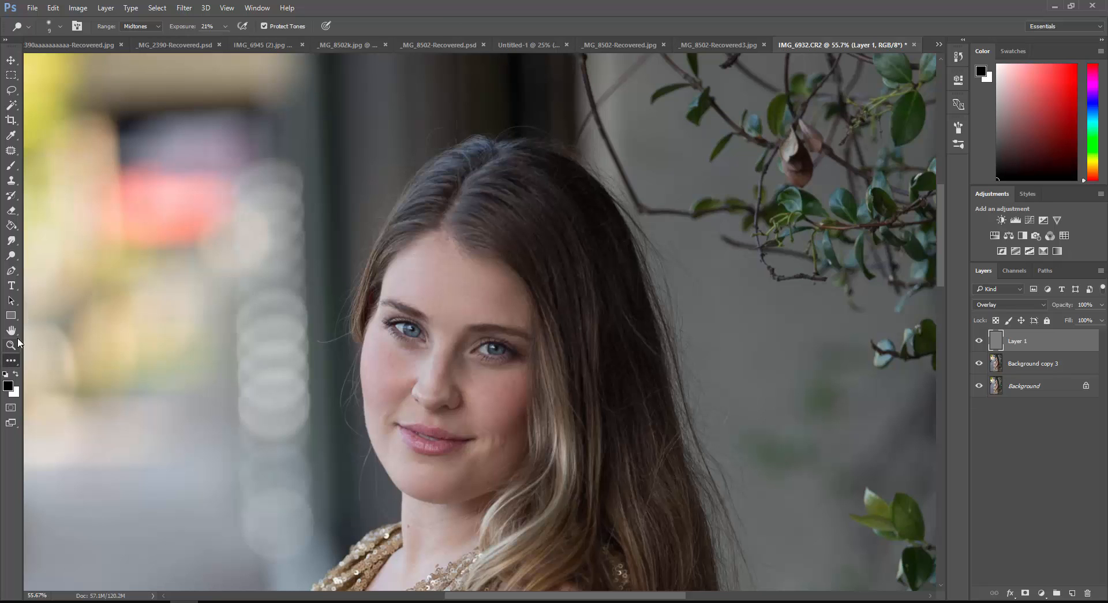
mouse_move(439, 433)
mouse_down()
mouse_move(410, 367)
mouse_move(354, 306)
mouse_up()
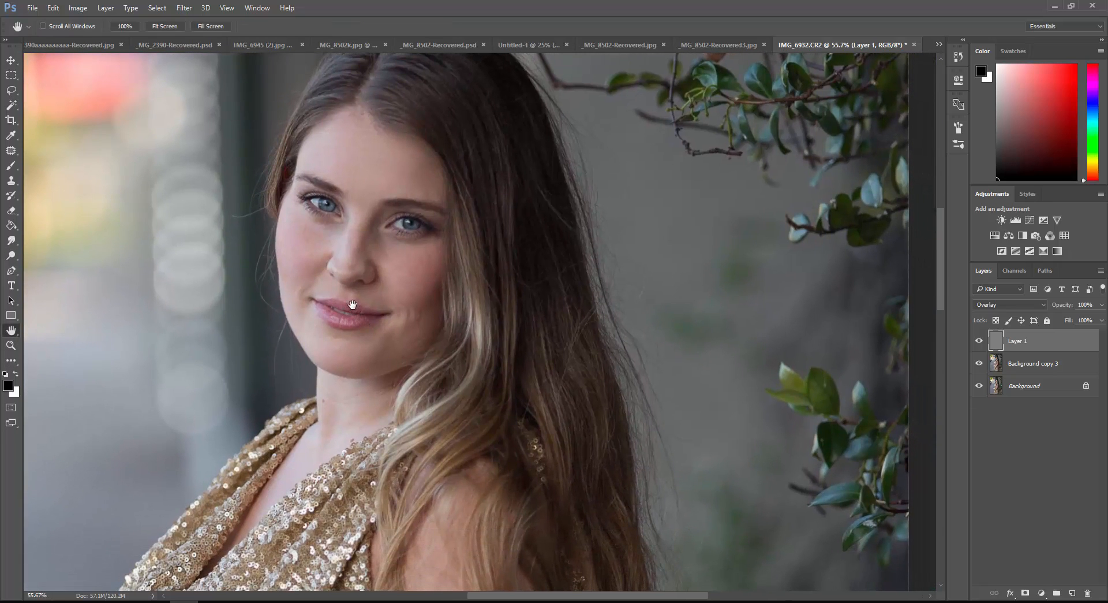
click(11, 257)
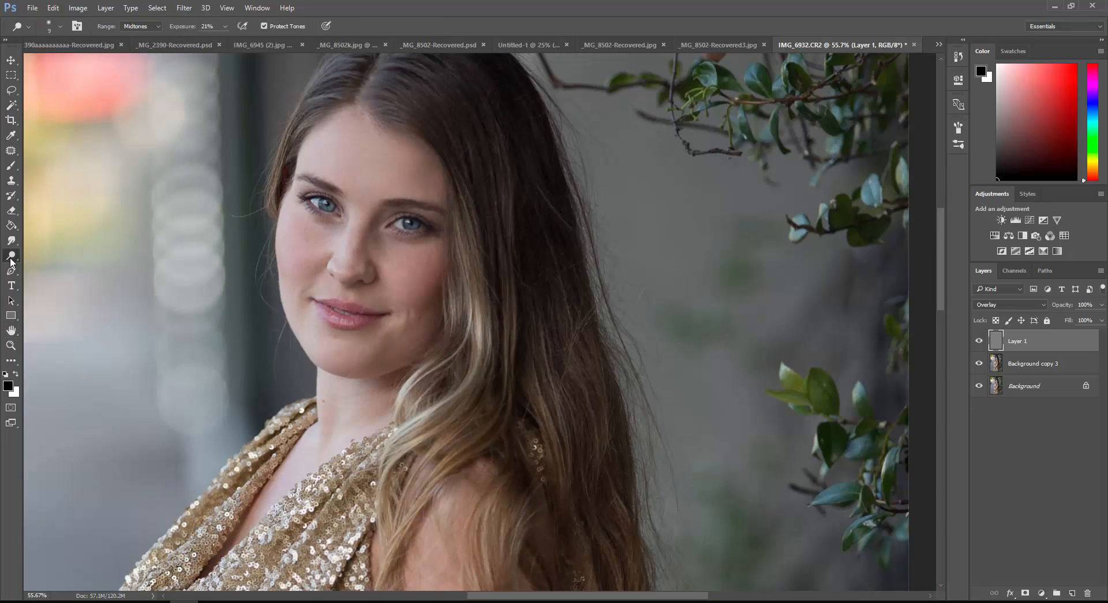
click(11, 258)
click(22, 257)
click(225, 27)
drag(223, 40, 238, 41)
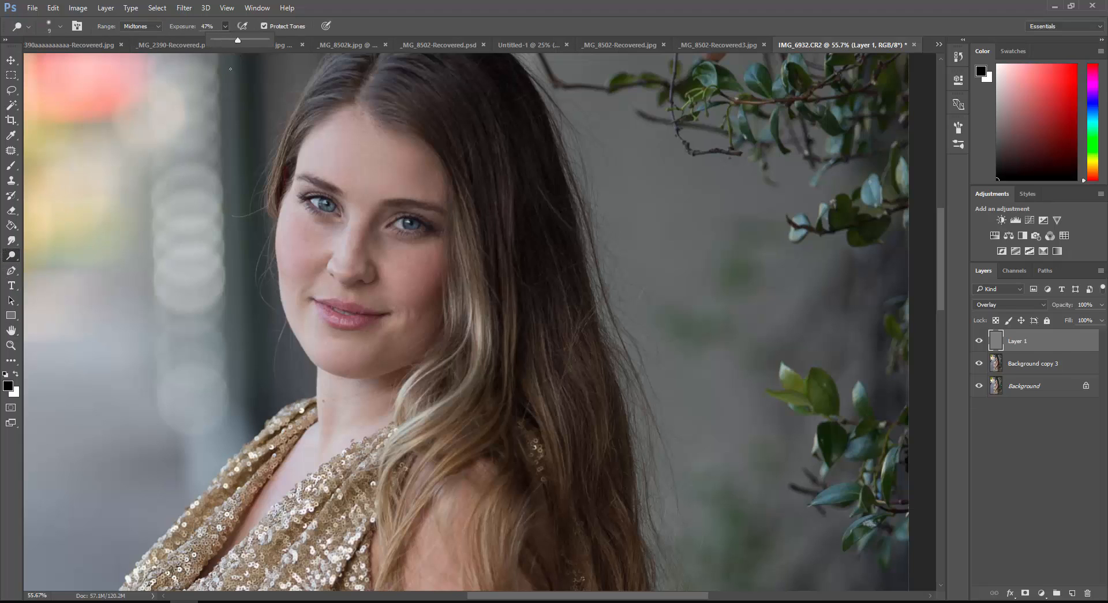
click(417, 135)
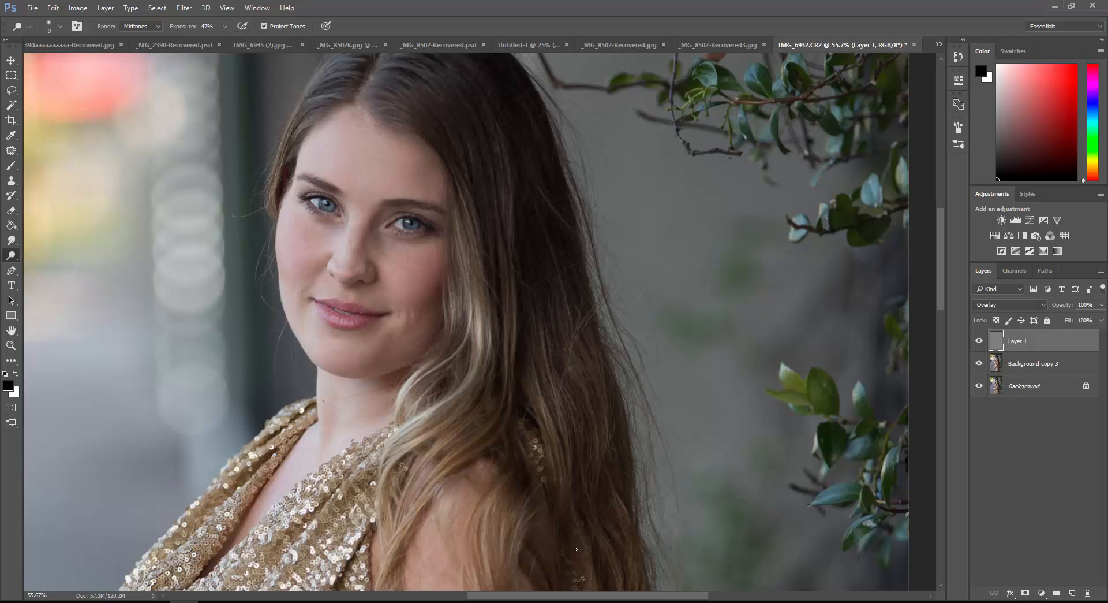
mouse_move(445, 426)
mouse_down()
mouse_move(411, 439)
mouse_move(414, 491)
mouse_move(388, 557)
mouse_up()
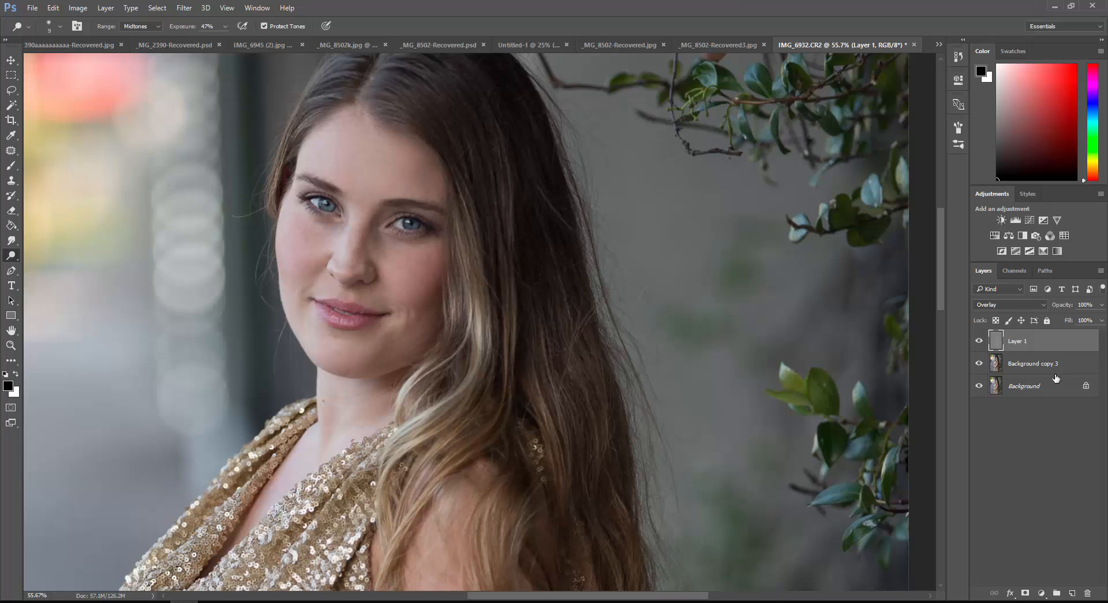
Compare the hair and face with the Overlay layer hidden and shown
click(979, 340)
click(979, 340)
click(979, 341)
click(979, 341)
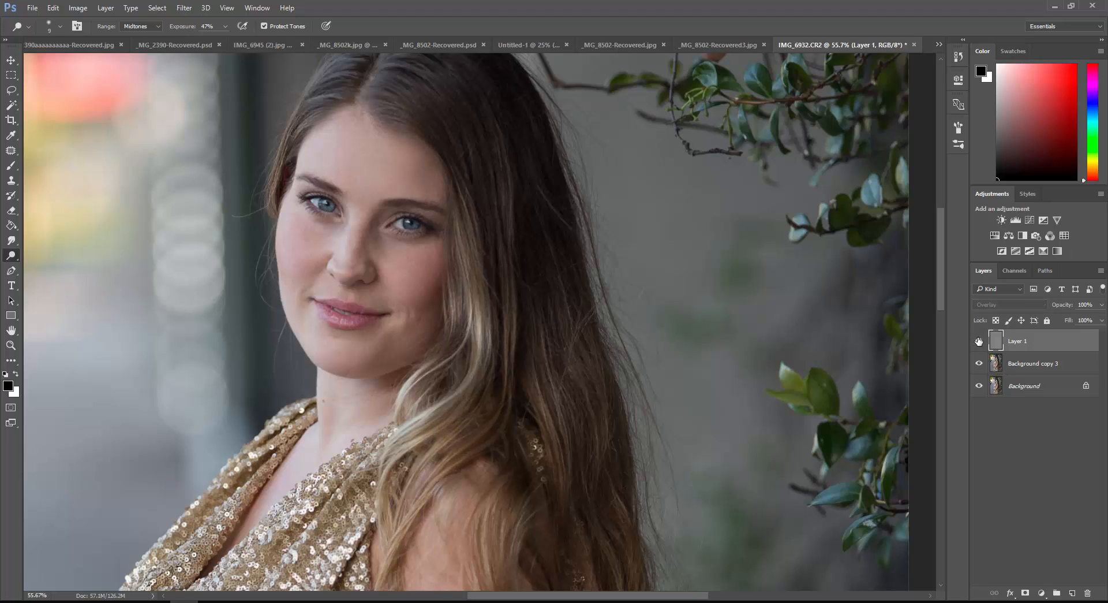
Examine the dodge and burn strokes on the gray layer alone by hiding both photo layers, and show those layers again
click(980, 386)
click(979, 364)
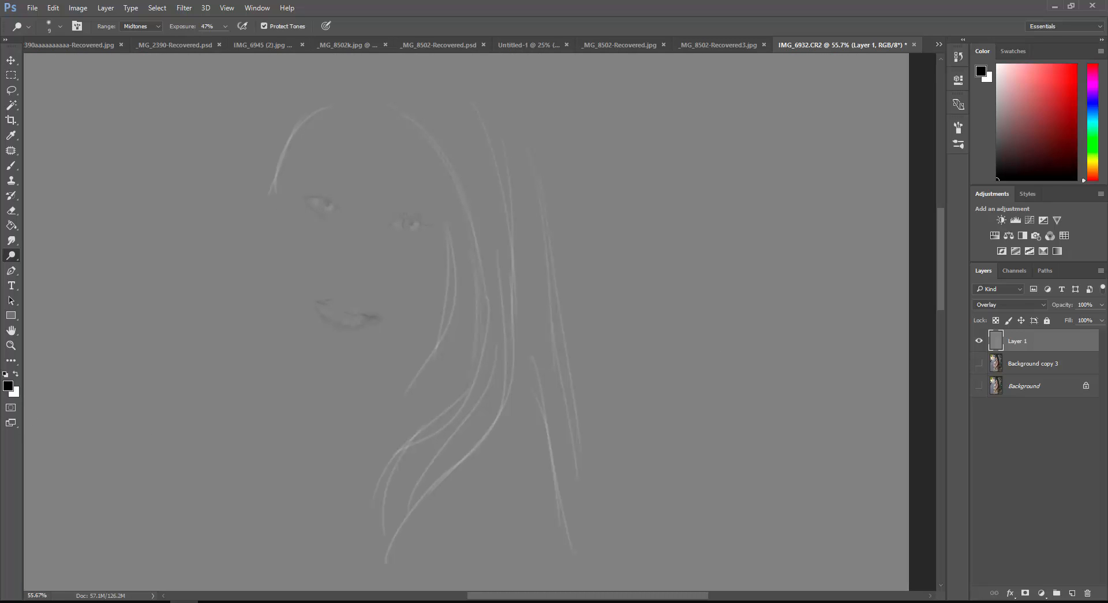
click(11, 344)
drag(292, 287, 342, 306)
scroll(570, 408, up, 2)
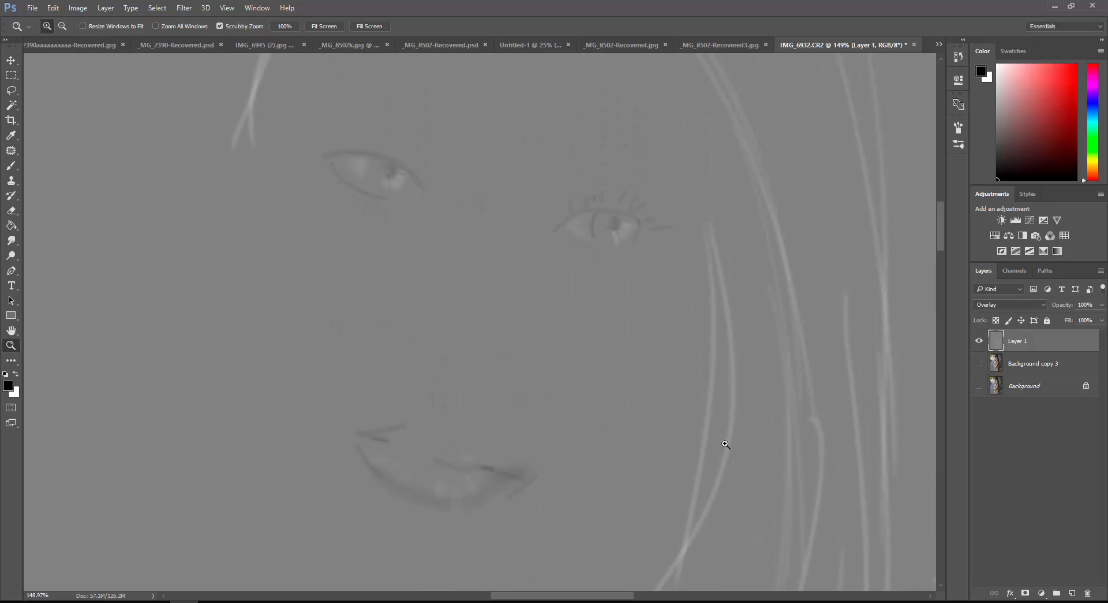
drag(727, 402, 688, 402)
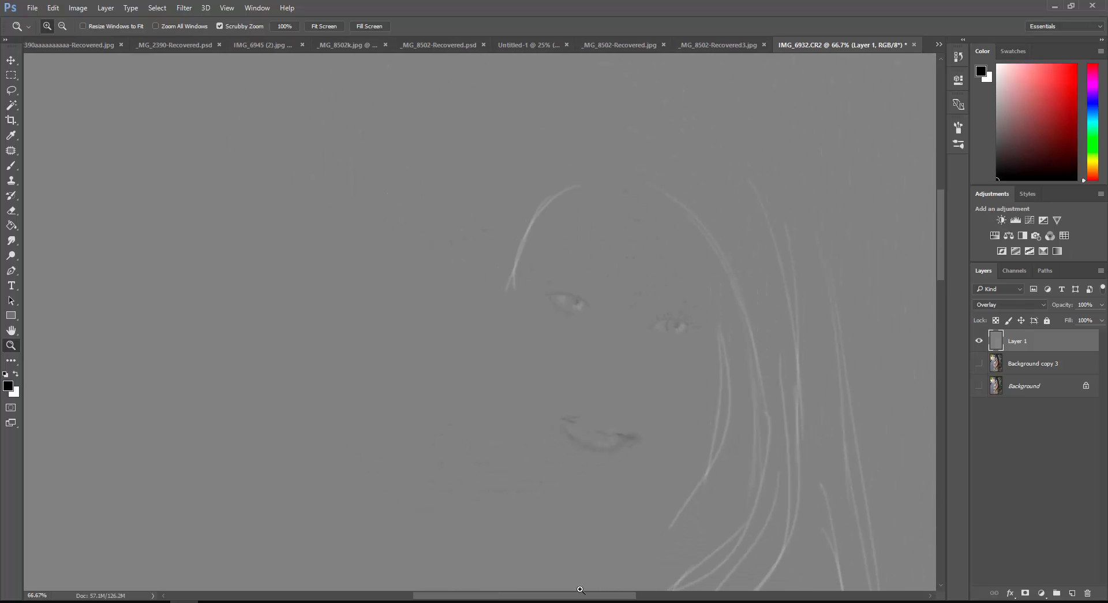
scroll(580, 589, right, 5)
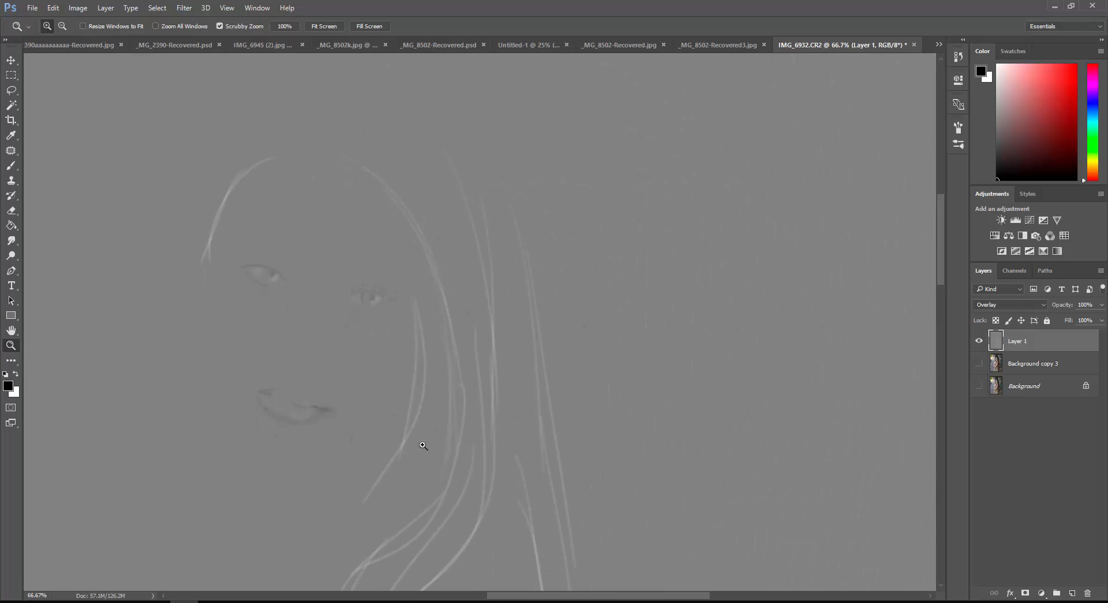
drag(423, 445, 403, 443)
scroll(510, 596, left, 2)
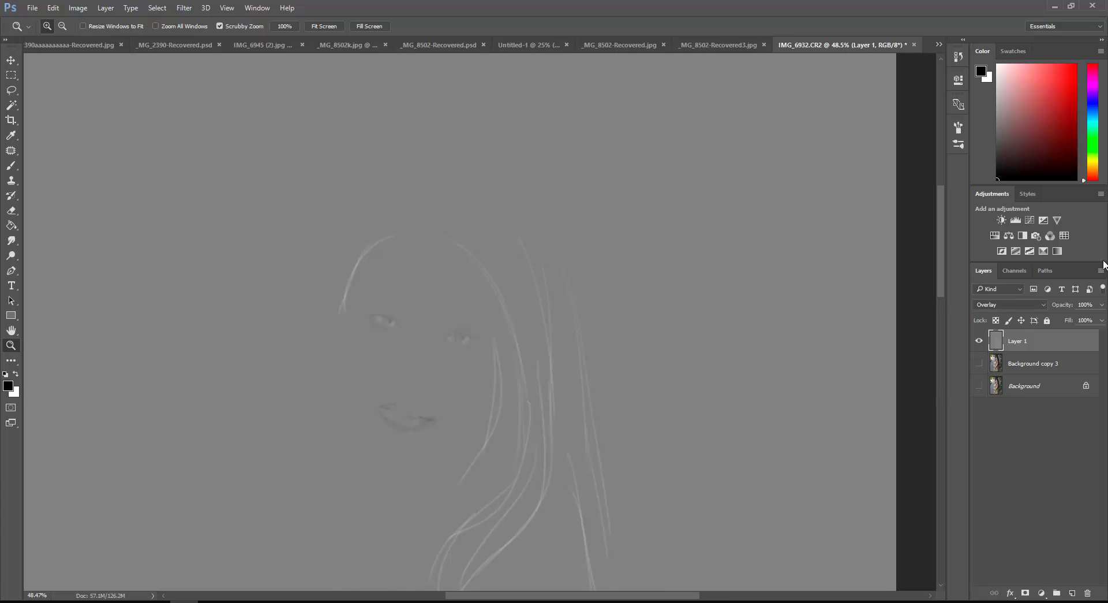
click(979, 363)
click(972, 398)
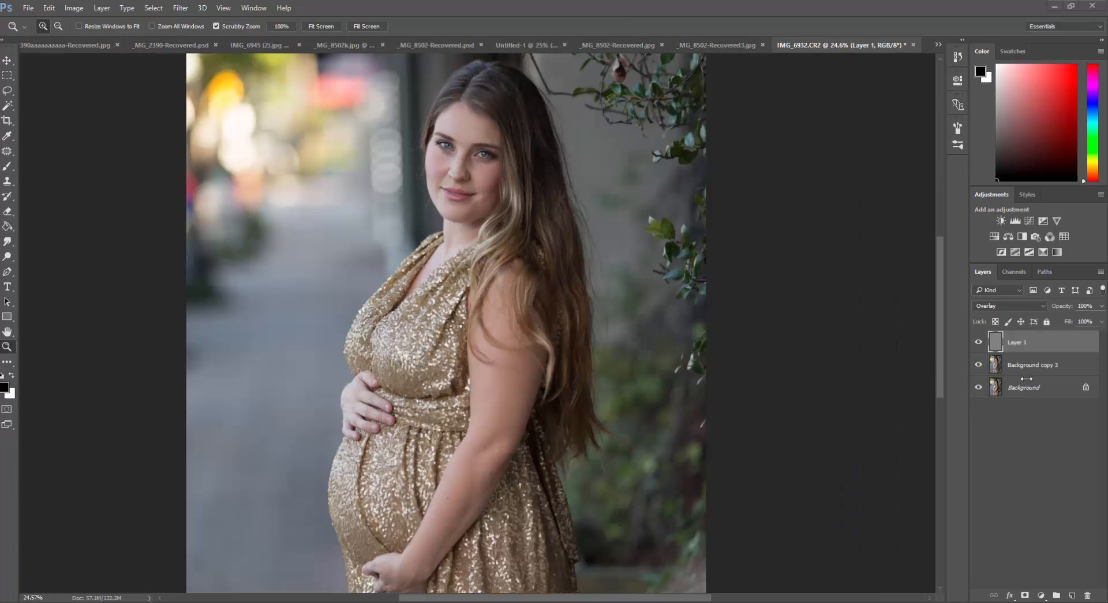
Merge the gray Overlay layer with Background copy 3 into a single layer above the Background
shift+click(1049, 364)
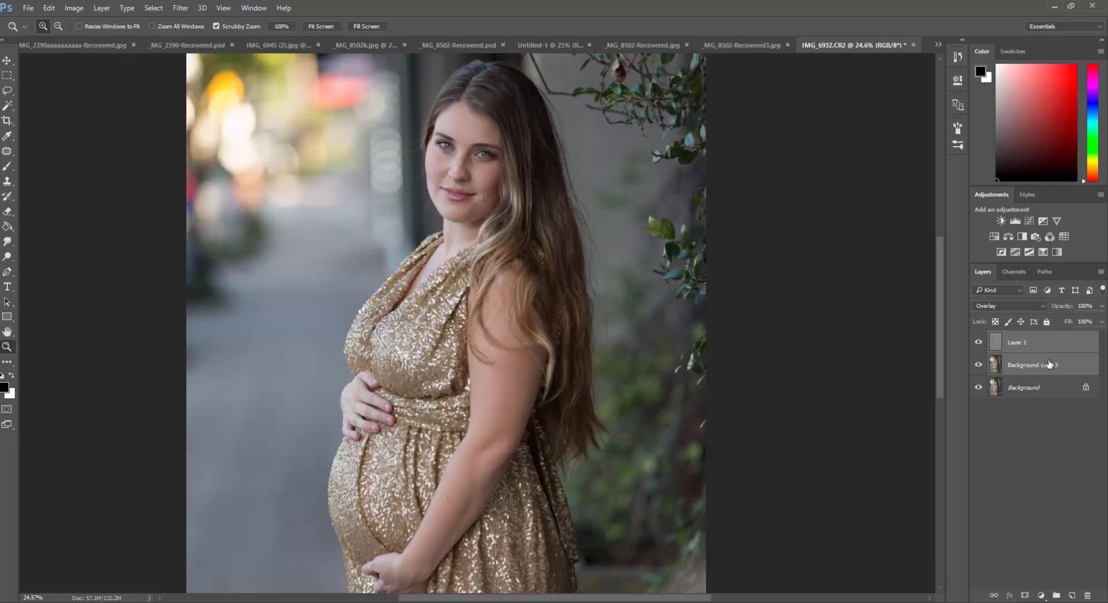
right_click(1049, 365)
click(921, 426)
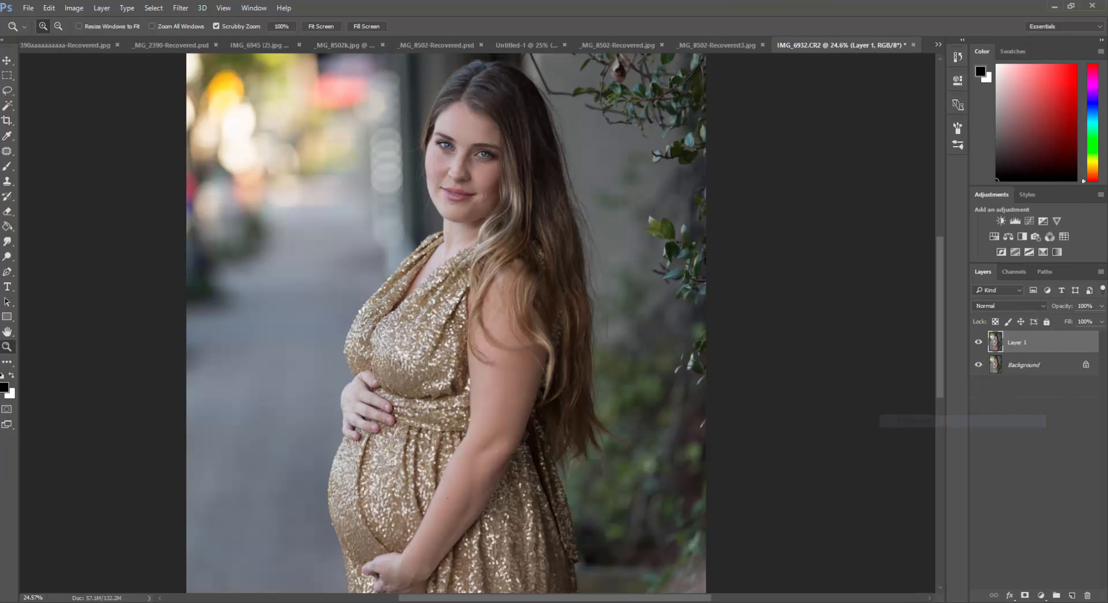
Compare the merged retouched layer with the original Background and look over the full portrait
click(979, 342)
click(980, 343)
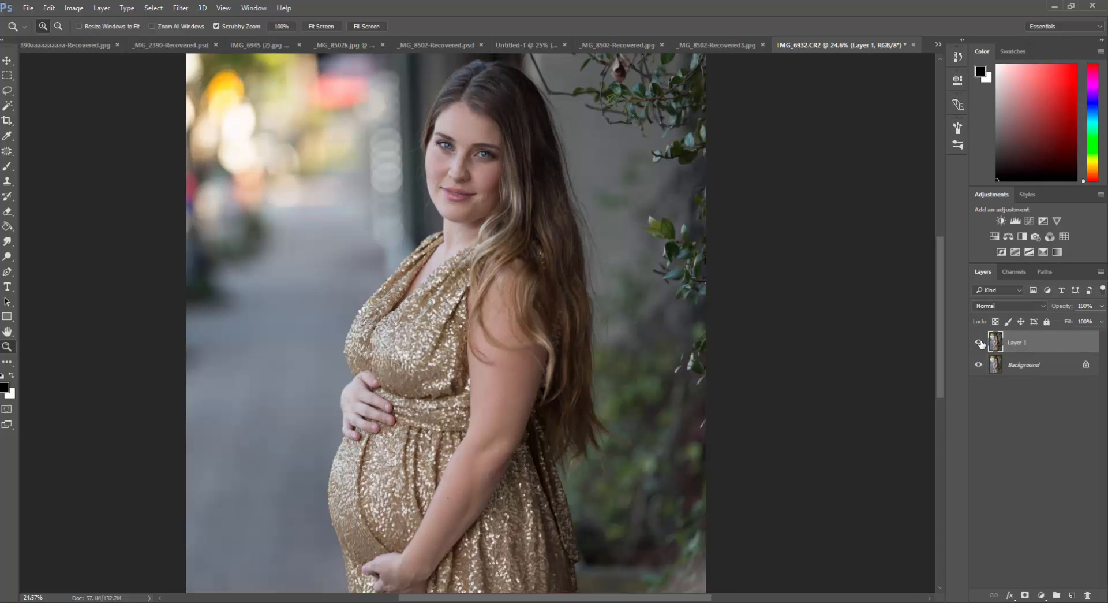
click(979, 342)
click(979, 343)
scroll(518, 381, down, 7)
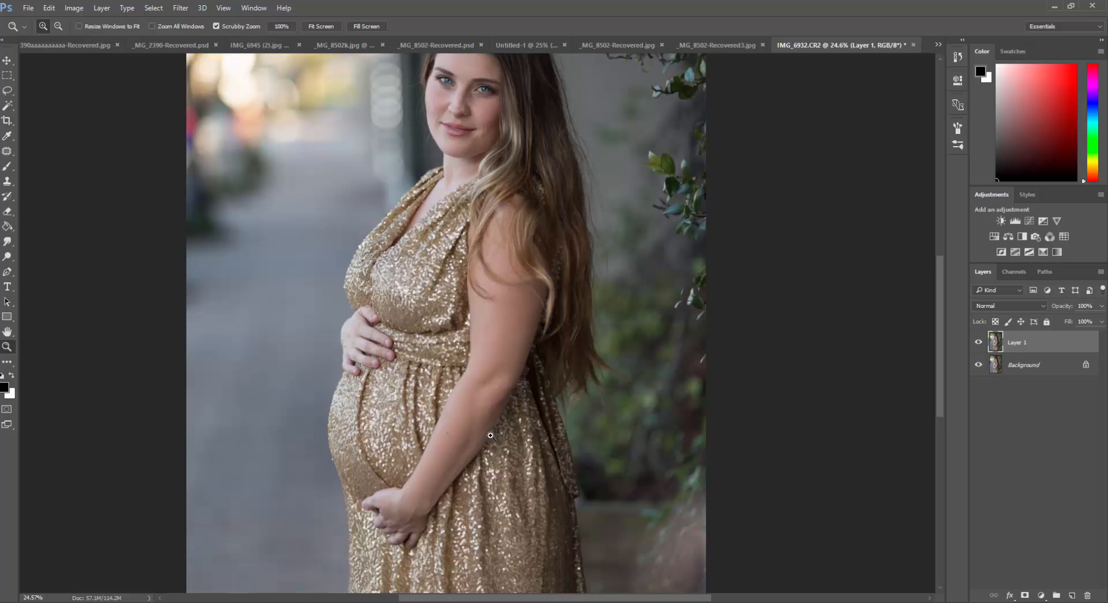
scroll(305, 346, up, 6)
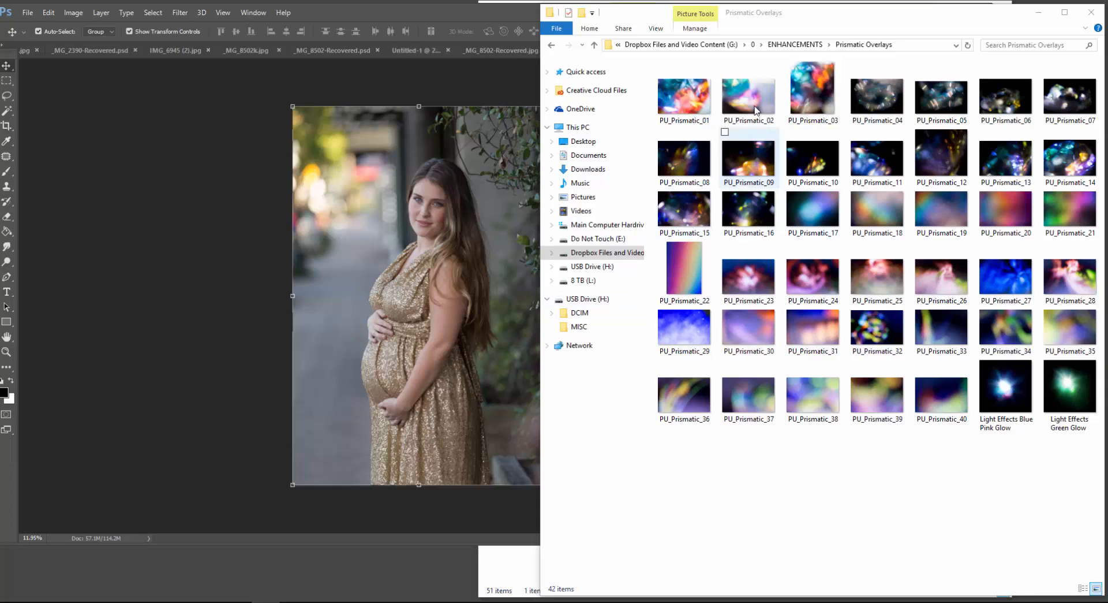
Look through the Prismatic Overlays and Light Effects 1 folders and place PU_Light_Effects_50 onto the portrait
click(848, 26)
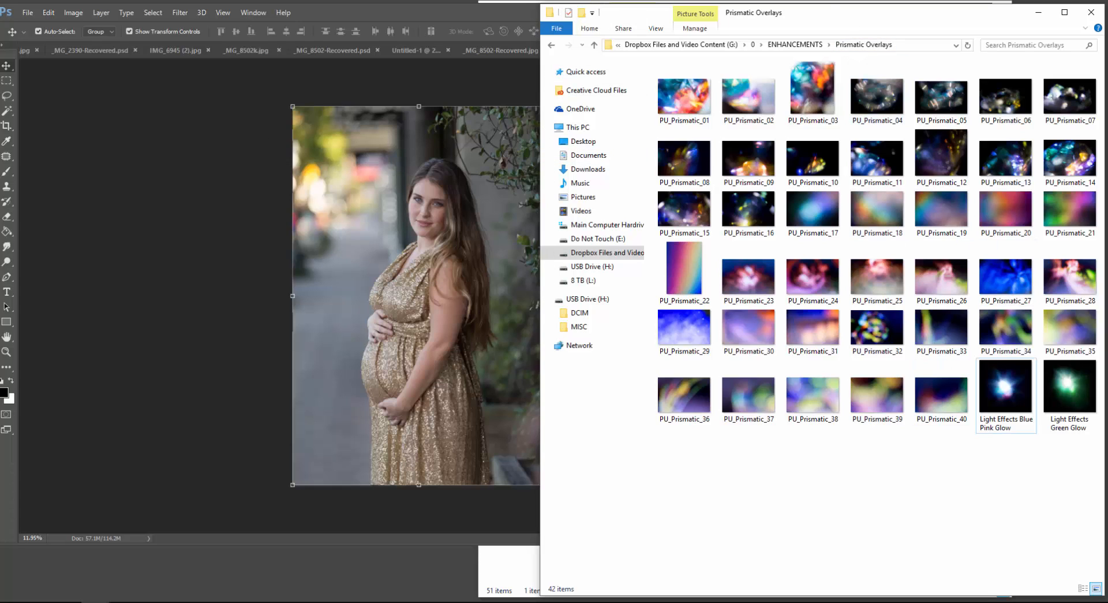
click(499, 578)
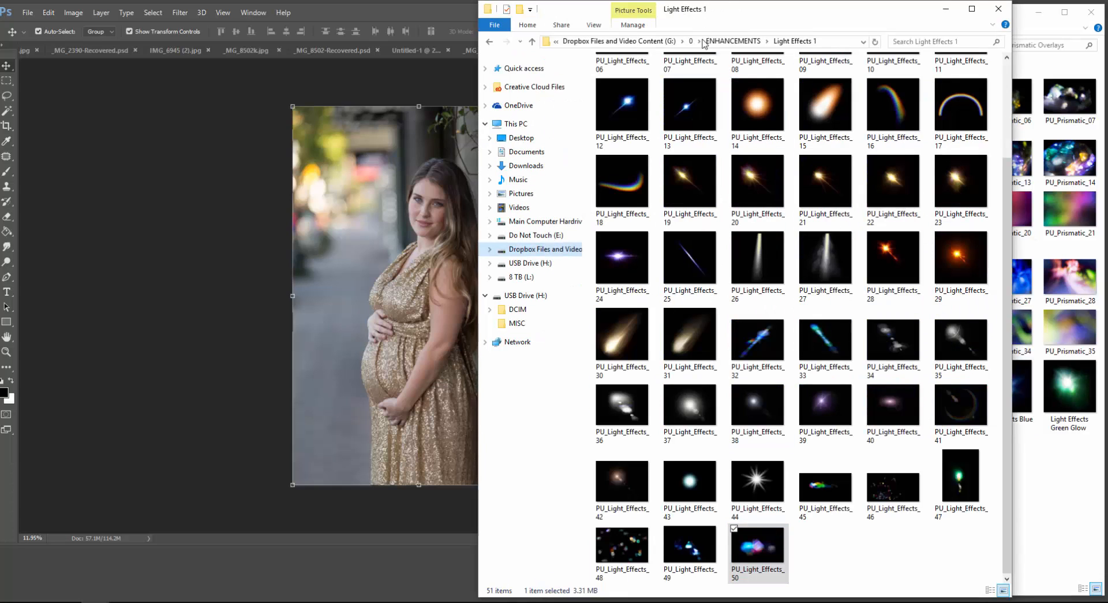
click(840, 564)
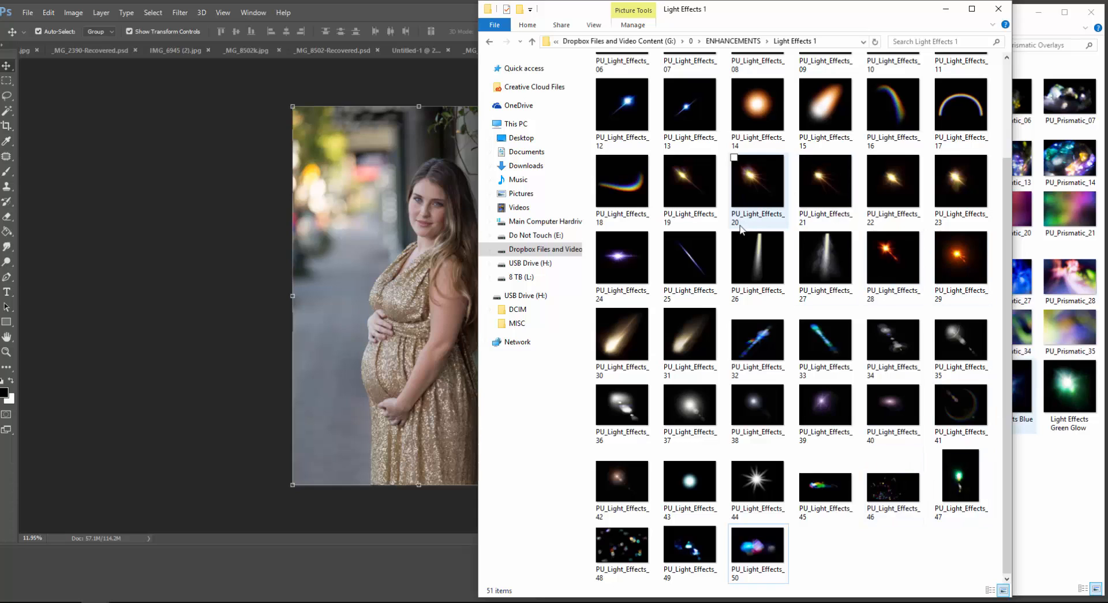
scroll(741, 228, up, 2)
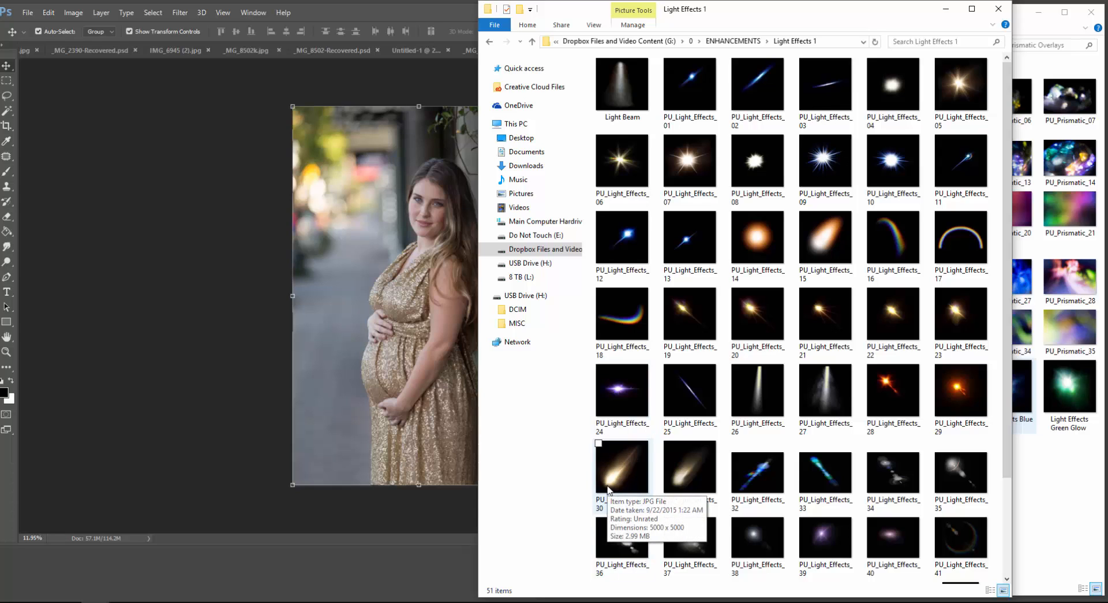
scroll(609, 490, down, 2)
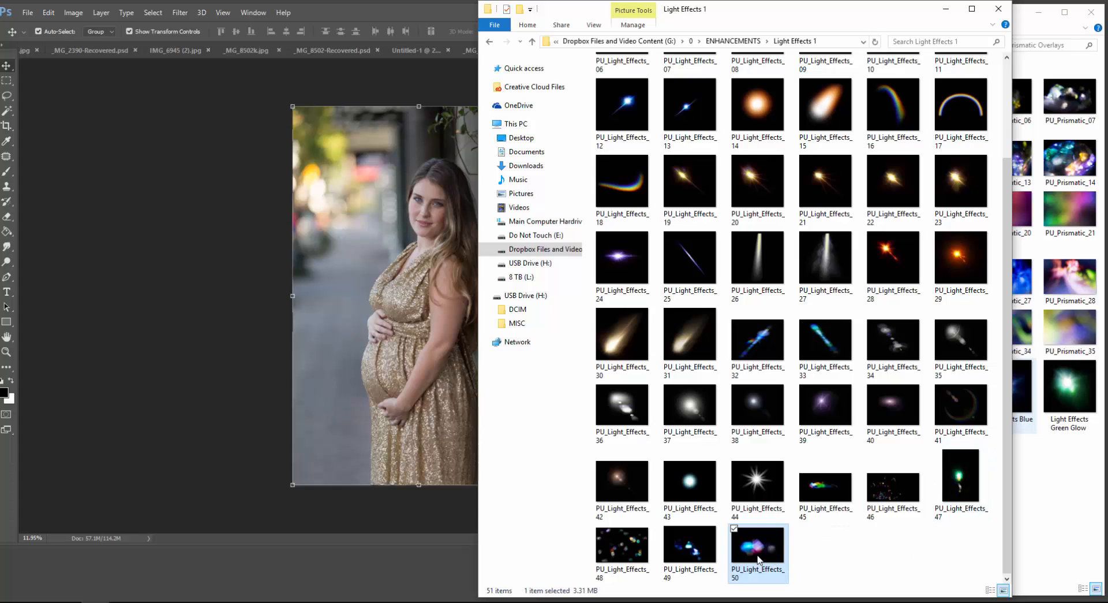
drag(748, 566, 404, 441)
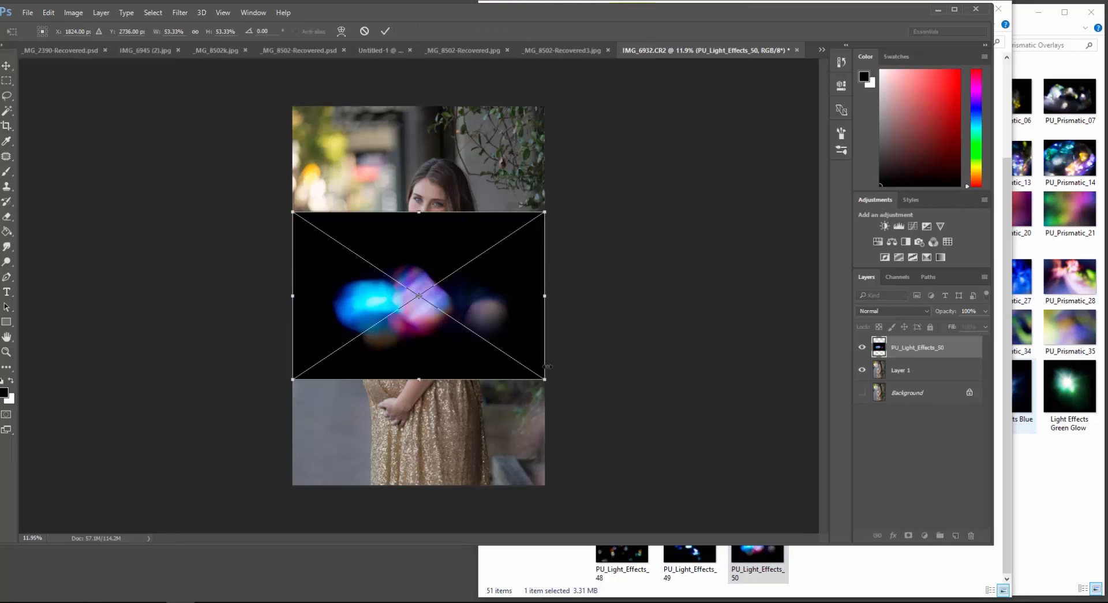
Enlarge the PU_Light_Effects_50 overlay to about 157% by 179%, rotate it to about 118° and position its glow over the photo's lower right
drag(549, 383, 546, 388)
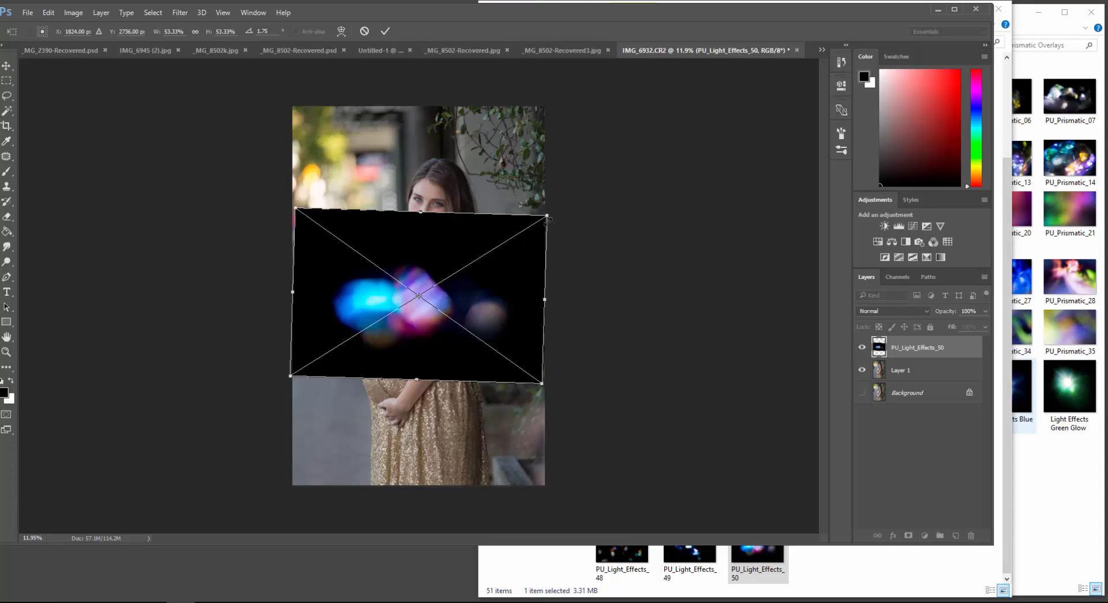
drag(547, 215, 843, 37)
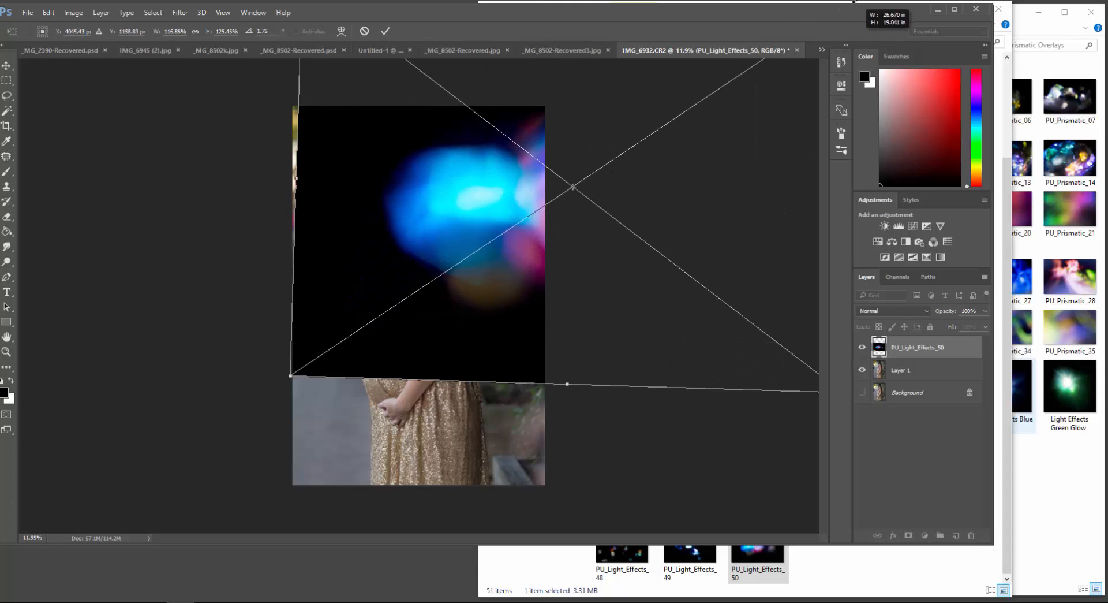
drag(465, 219, 434, 363)
drag(605, 136, 690, 515)
drag(602, 328, 574, 283)
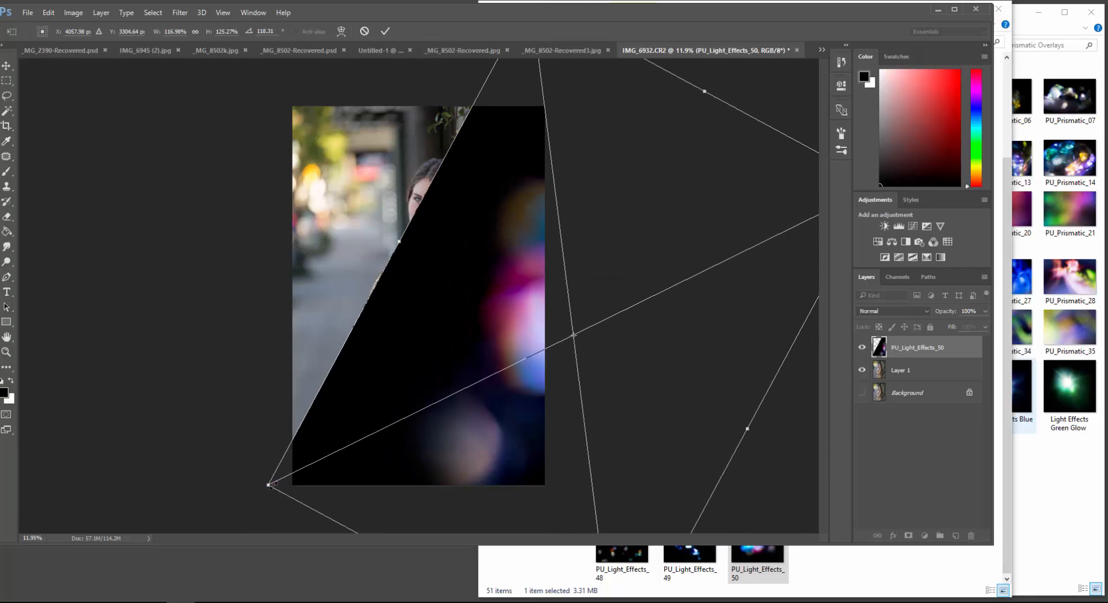
drag(268, 484, 68, 577)
drag(537, 346, 621, 396)
drag(505, 311, 511, 293)
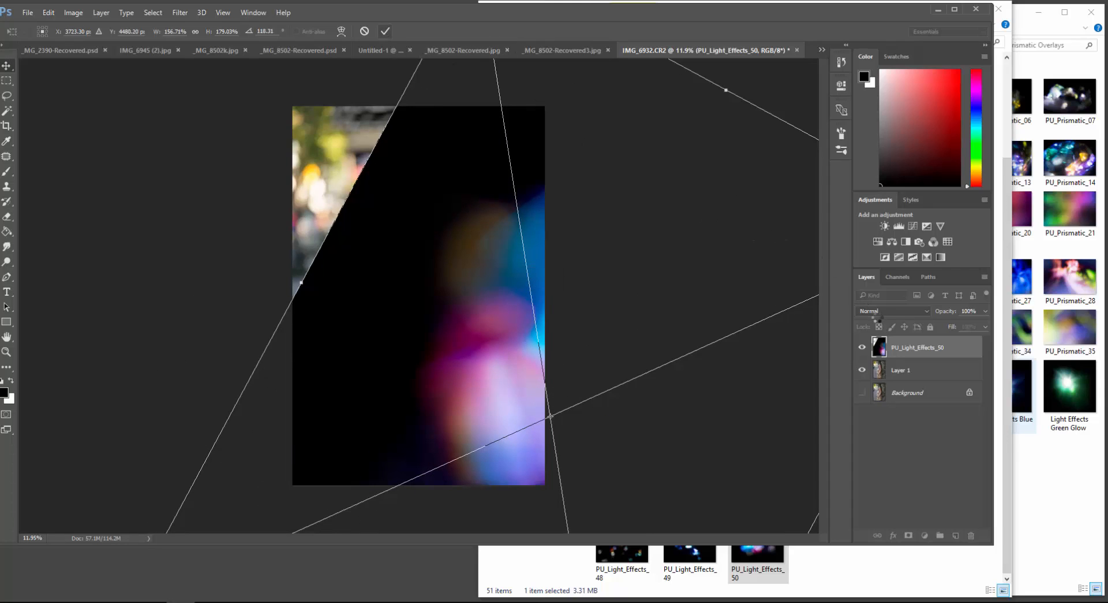
key(Return)
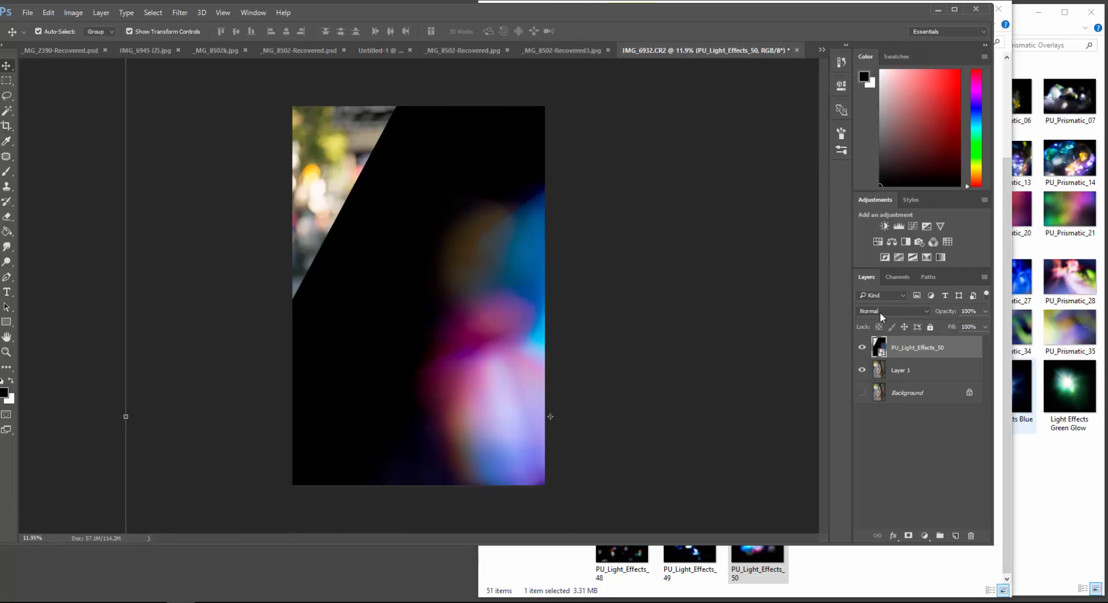
Set the PU_Light_Effects_50 layer's blend mode to Screen and reposition its glow beside the woman's dress at the lower right
click(879, 313)
click(878, 393)
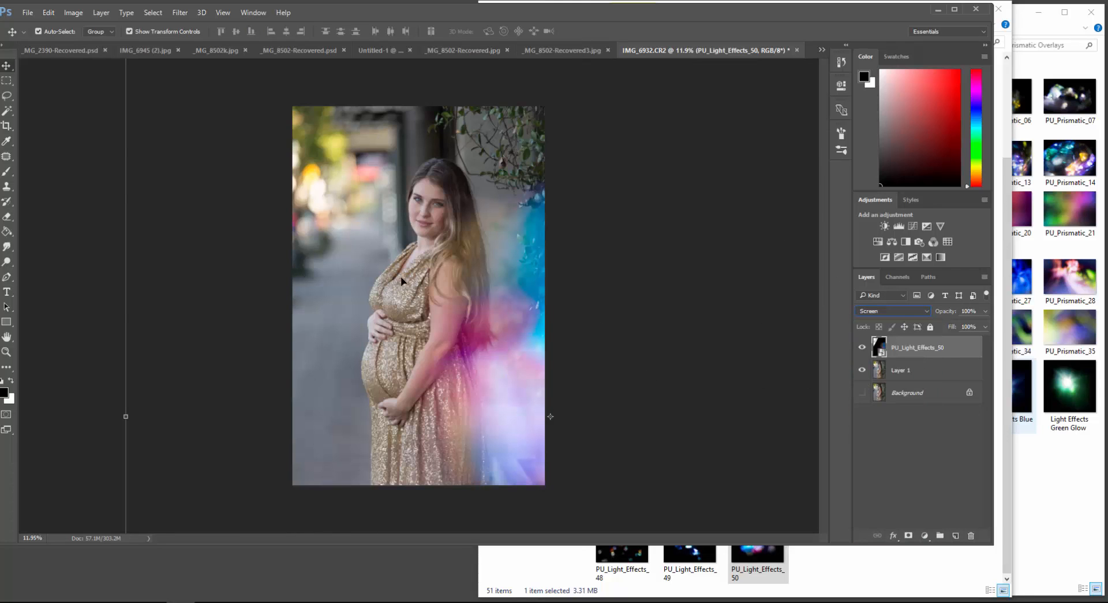
drag(522, 320, 493, 250)
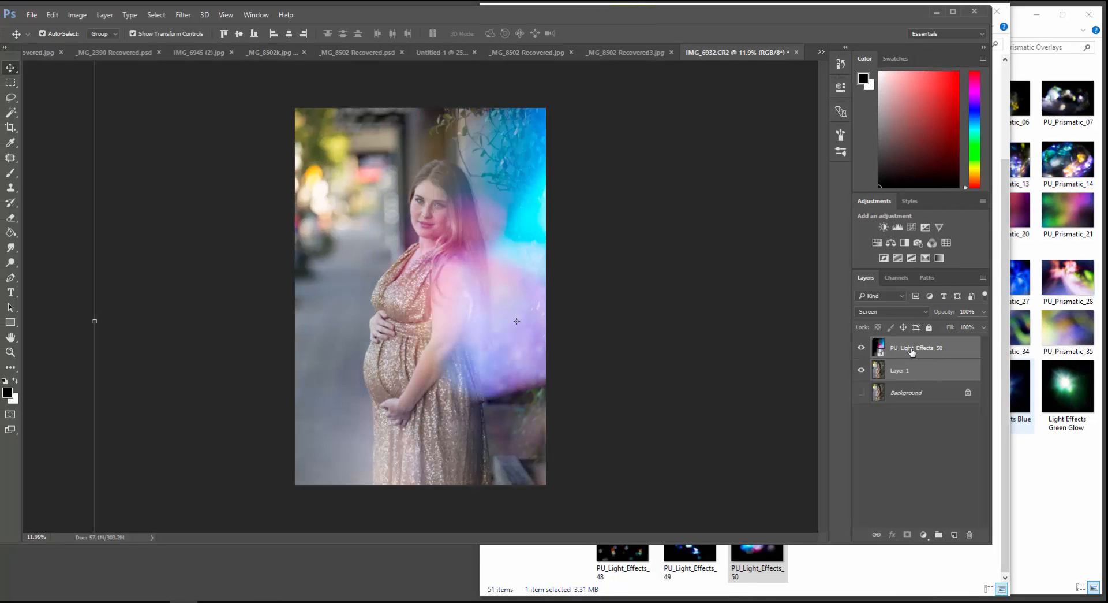
click(913, 350)
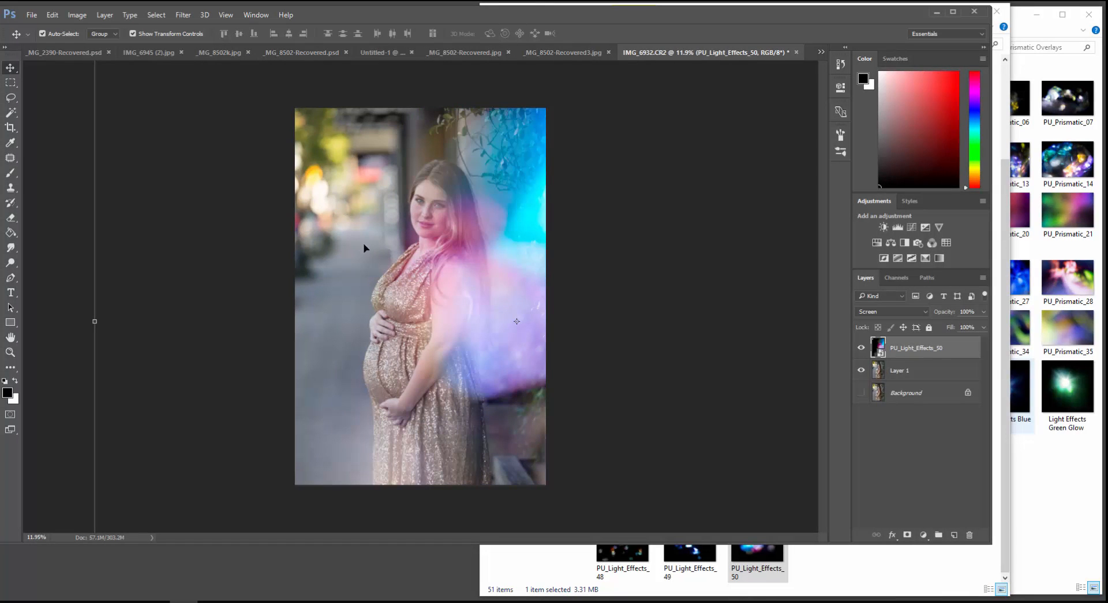
mouse_move(492, 277)
mouse_down()
mouse_move(521, 369)
mouse_move(548, 376)
mouse_move(559, 350)
mouse_move(592, 346)
mouse_move(560, 352)
mouse_move(496, 284)
mouse_up()
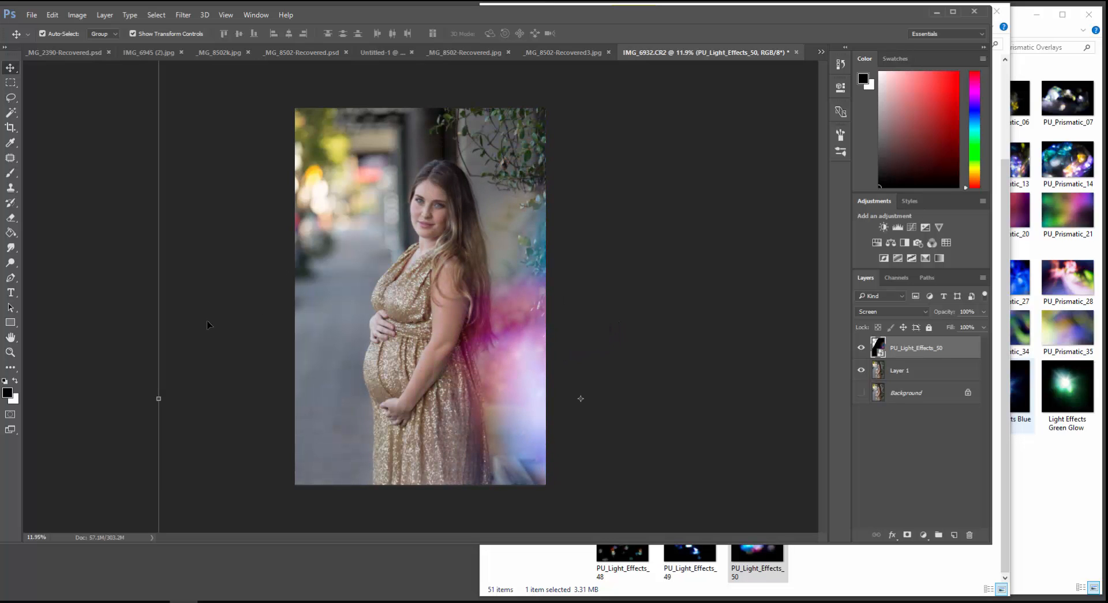
drag(519, 352, 514, 394)
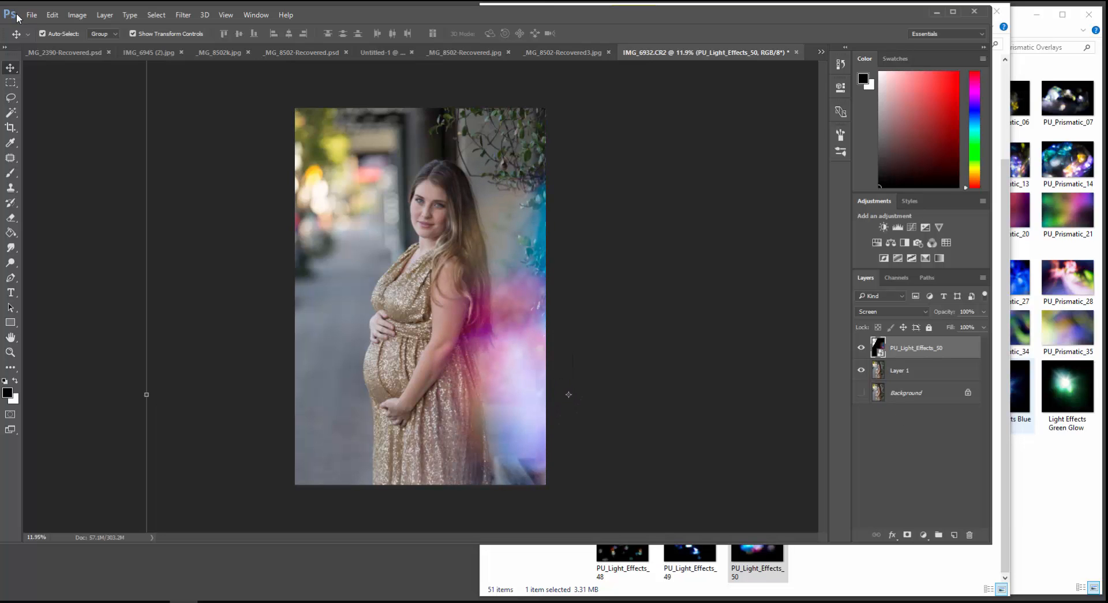
Try shifting the hue of the PU_Light_Effects_50 overlay with Hue/Saturation, then cancel the adjustment
click(77, 14)
mouse_move(138, 44)
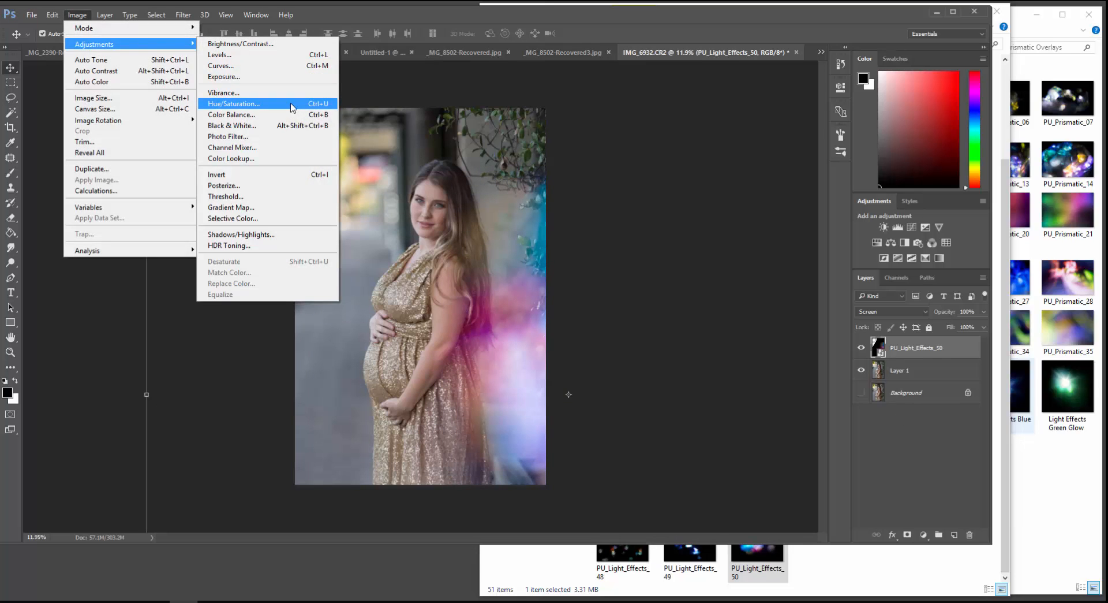
click(292, 108)
mouse_move(265, 151)
mouse_down()
mouse_move(319, 151)
mouse_move(185, 153)
mouse_move(343, 148)
mouse_move(262, 153)
mouse_up()
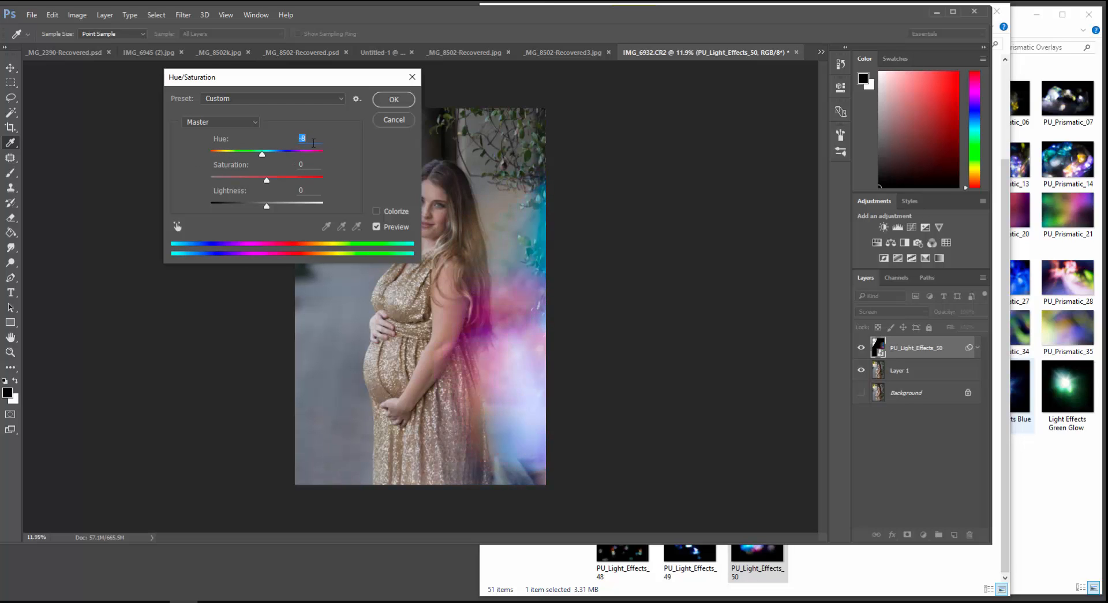
click(394, 119)
Move the PU_Light_Effects_50 overlay so its pink glow covers the leaves in the photo's upper right corner
key(v)
drag(505, 382, 488, 407)
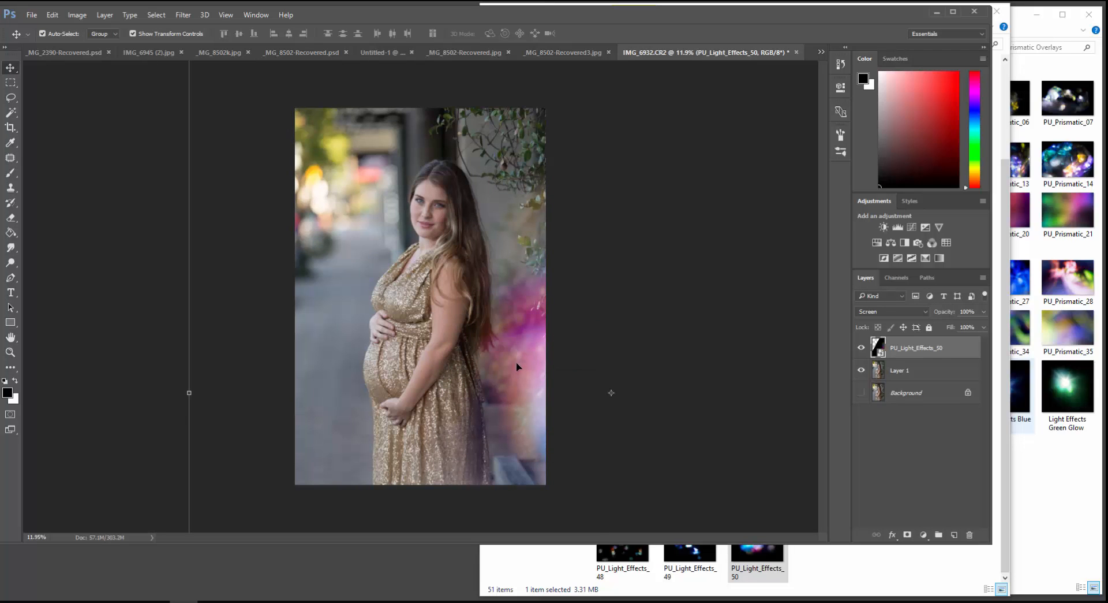
drag(516, 363, 542, 154)
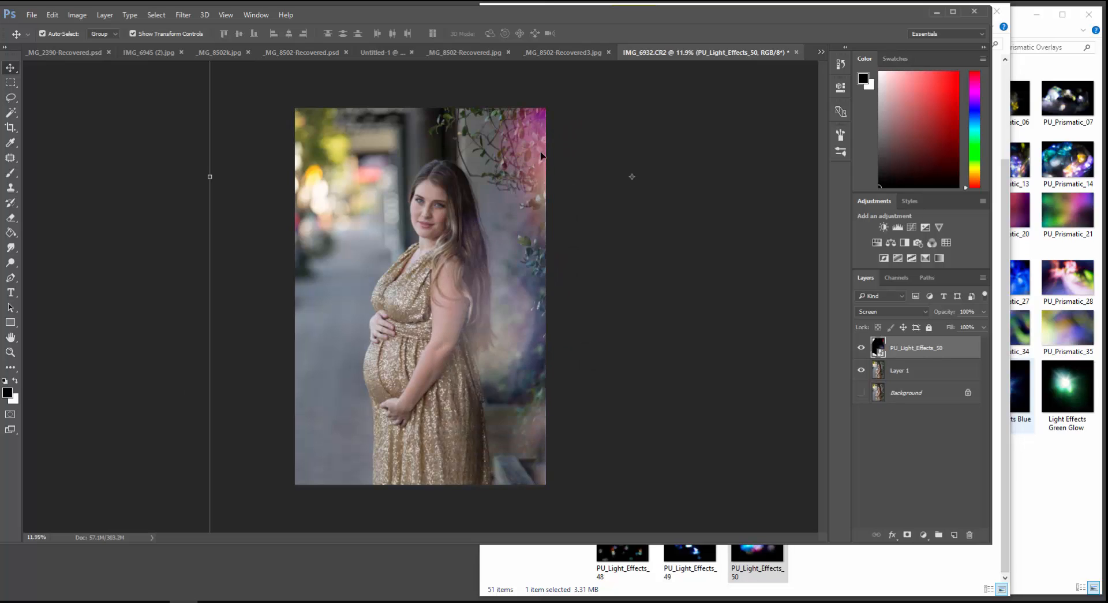
drag(512, 338, 498, 362)
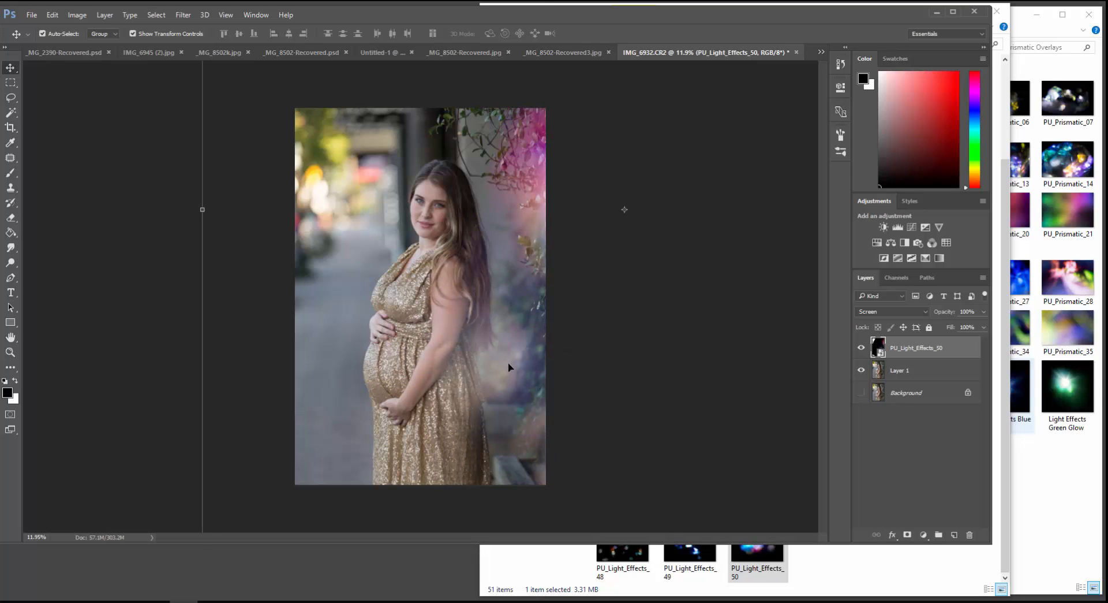
drag(502, 305, 546, 333)
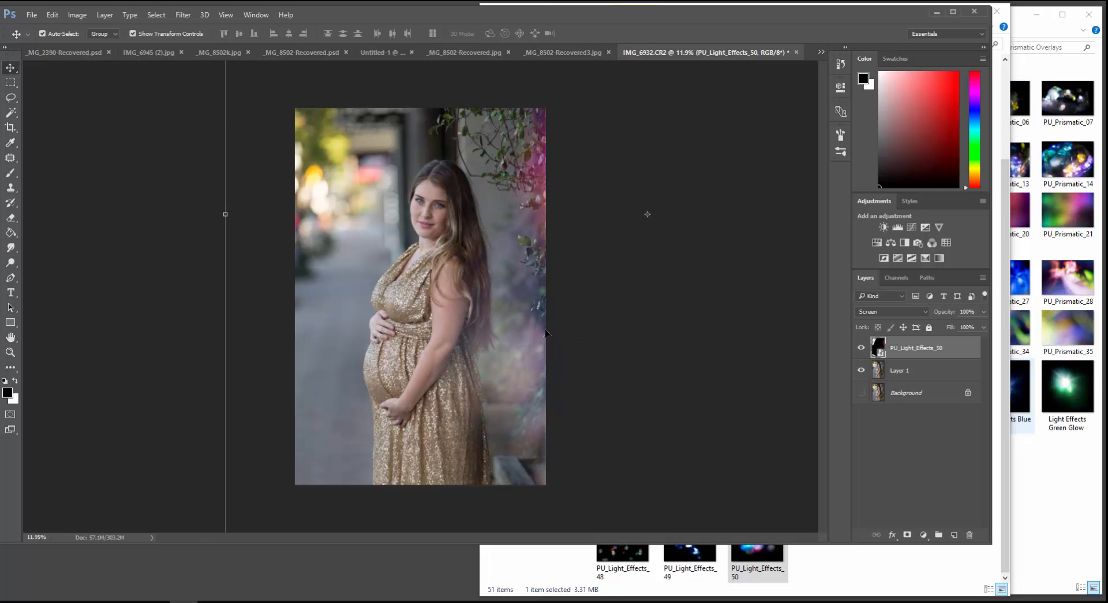
drag(539, 185, 500, 184)
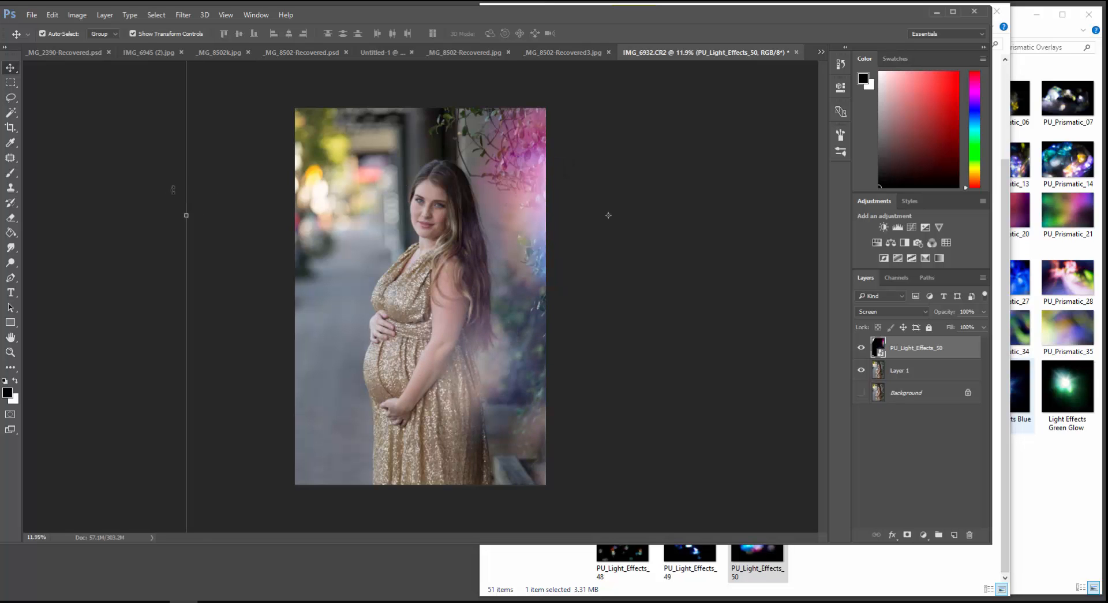
Rotate the PU_Light_Effects_50 overlay to about 107° and adjust its position on the photo's right side
drag(173, 190, 140, 278)
drag(530, 386, 525, 354)
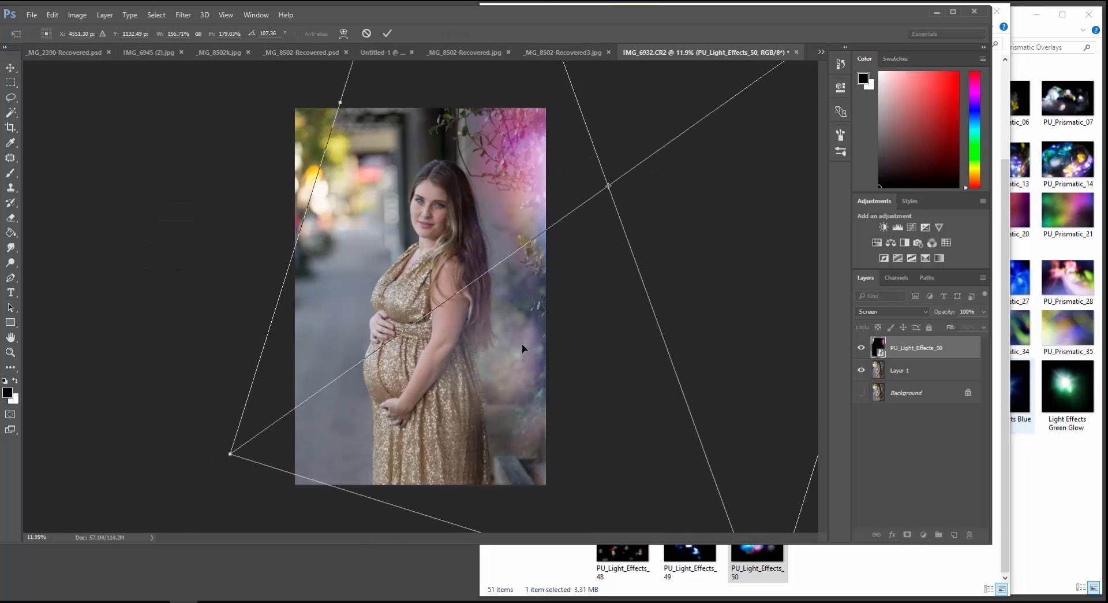
click(393, 33)
Try a Levels adjustment on the PU_Light_Effects_50 overlay's highlights and shadows, and cancel it
click(52, 15)
mouse_move(76, 15)
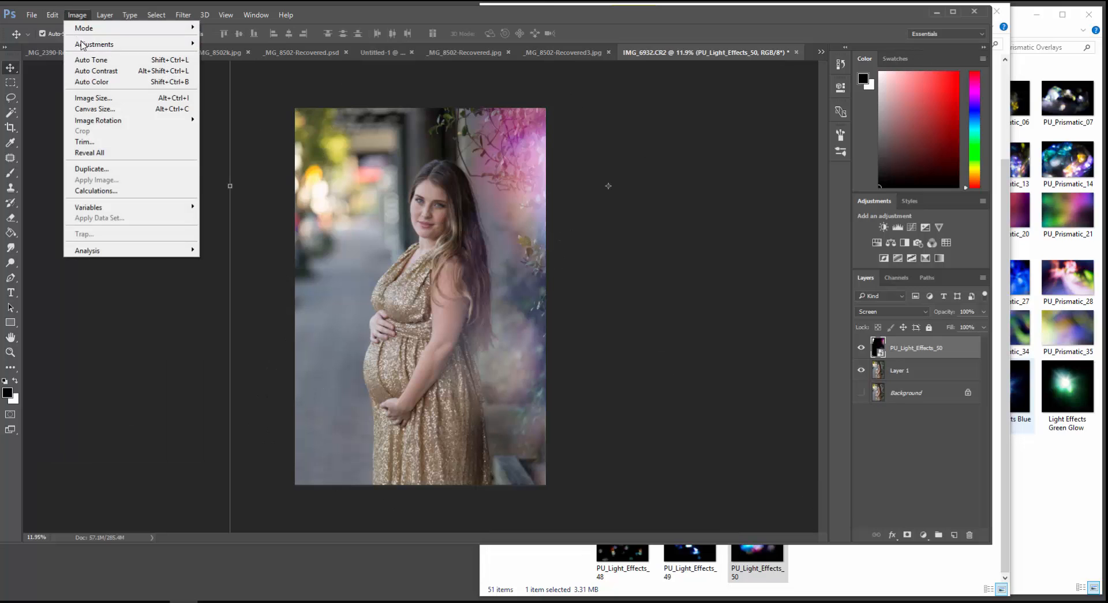
mouse_move(82, 44)
click(219, 64)
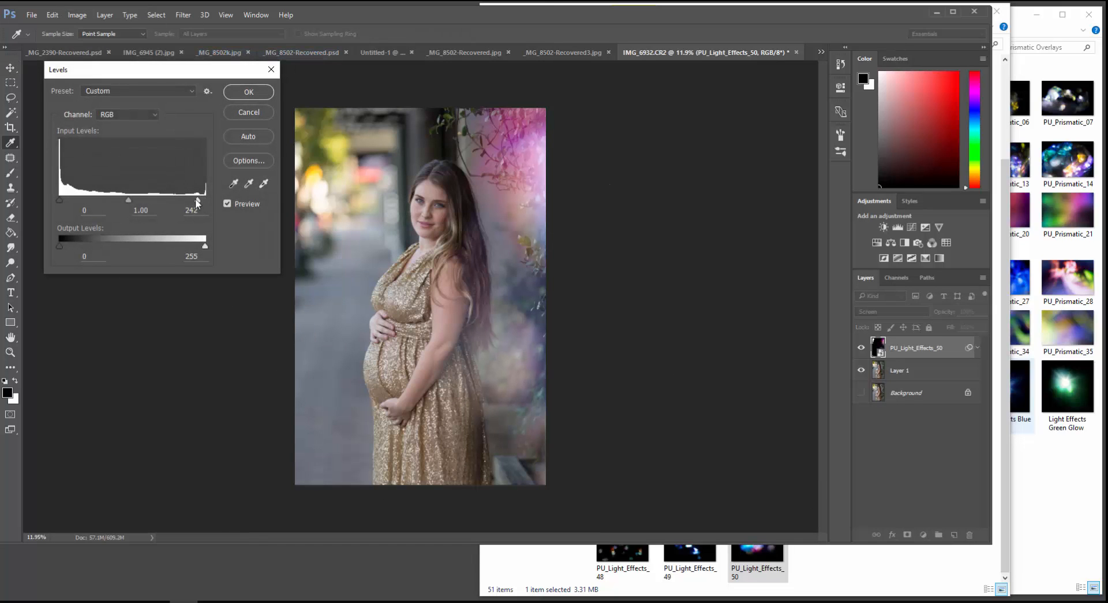
mouse_move(197, 201)
mouse_down()
mouse_move(99, 209)
mouse_move(203, 200)
mouse_up()
mouse_move(59, 200)
mouse_down()
mouse_move(99, 198)
mouse_move(48, 202)
mouse_up()
click(239, 117)
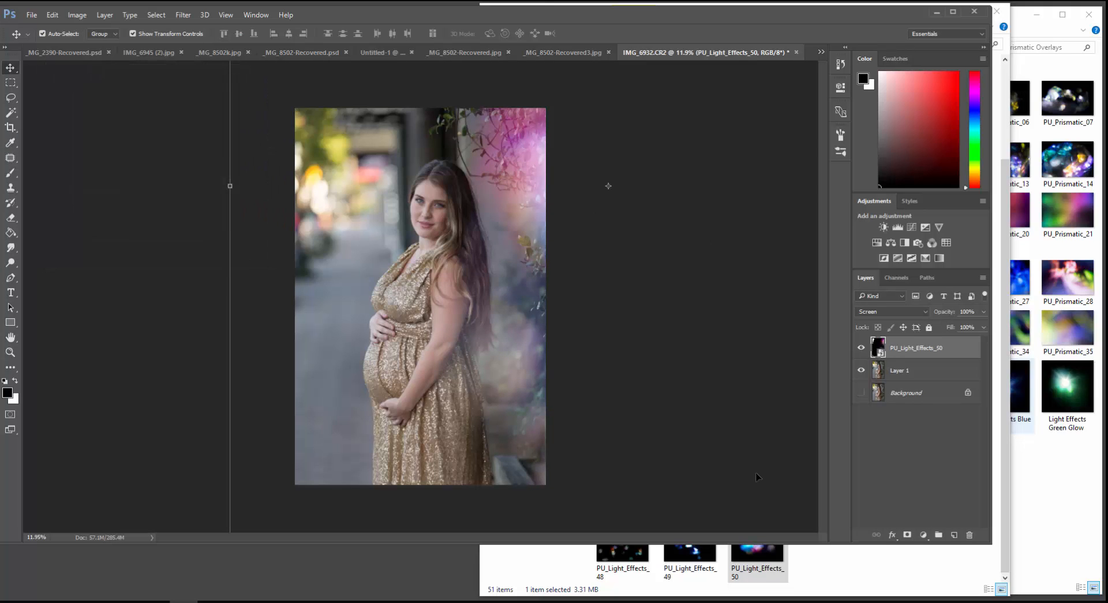
Place PU_Light_Effects_45 from the Light Effects 1 folder onto the portrait and set its blend mode to Screen
click(879, 577)
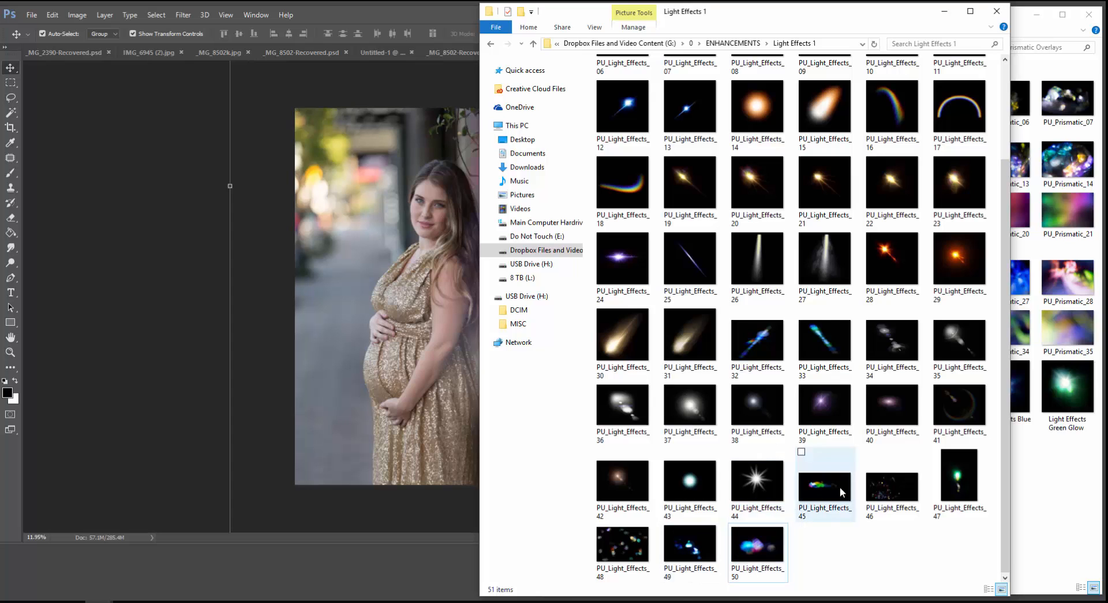
drag(841, 492, 973, 602)
drag(653, 398, 435, 429)
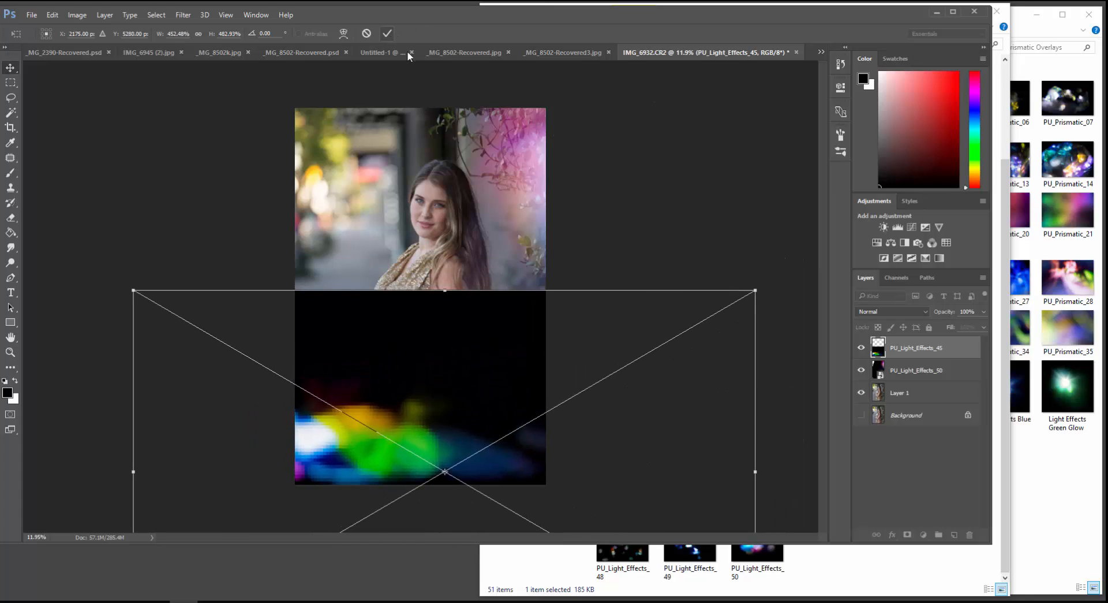
key(Return)
click(885, 312)
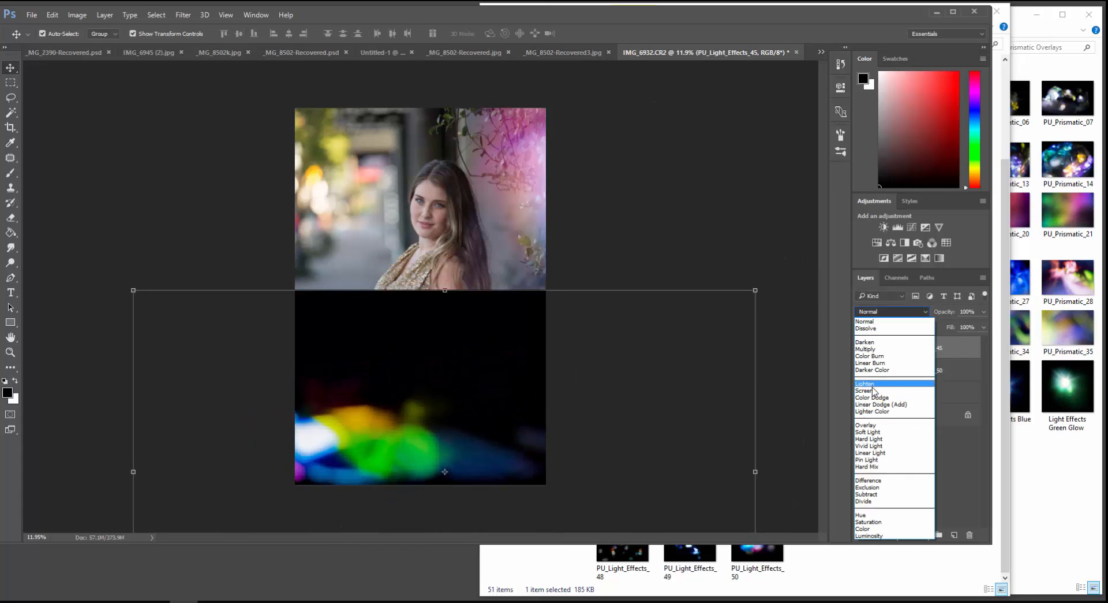
click(866, 390)
Stretch the PU_Light_Effects_45 overlay to about 729% height and move its colored glow to the photo's lower left edge
drag(407, 423, 388, 348)
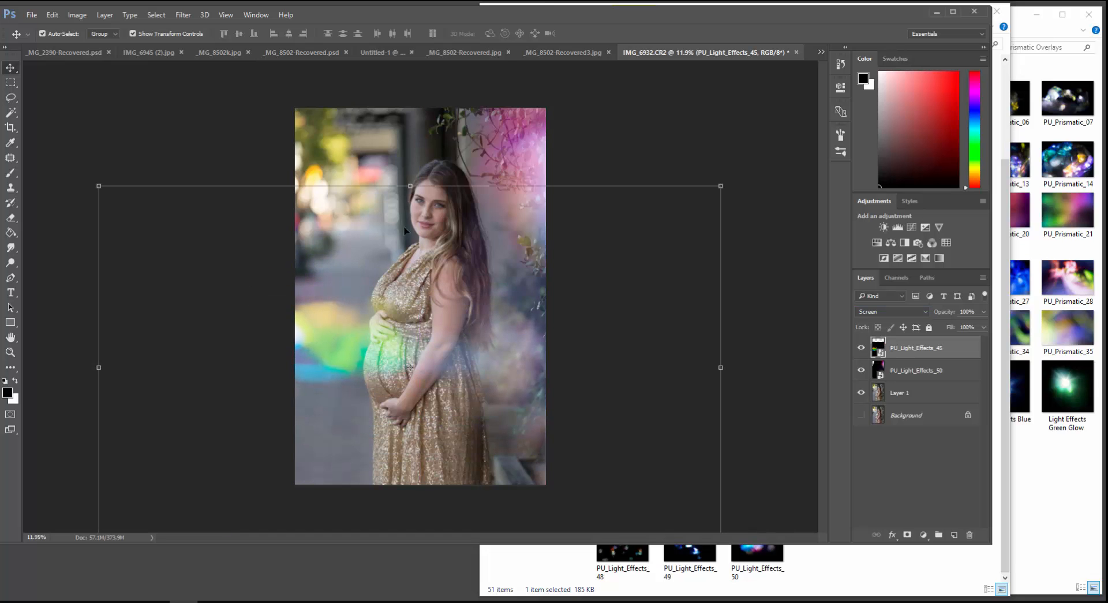
drag(411, 186, 461, 2)
drag(464, 287, 337, 497)
drag(340, 458, 369, 419)
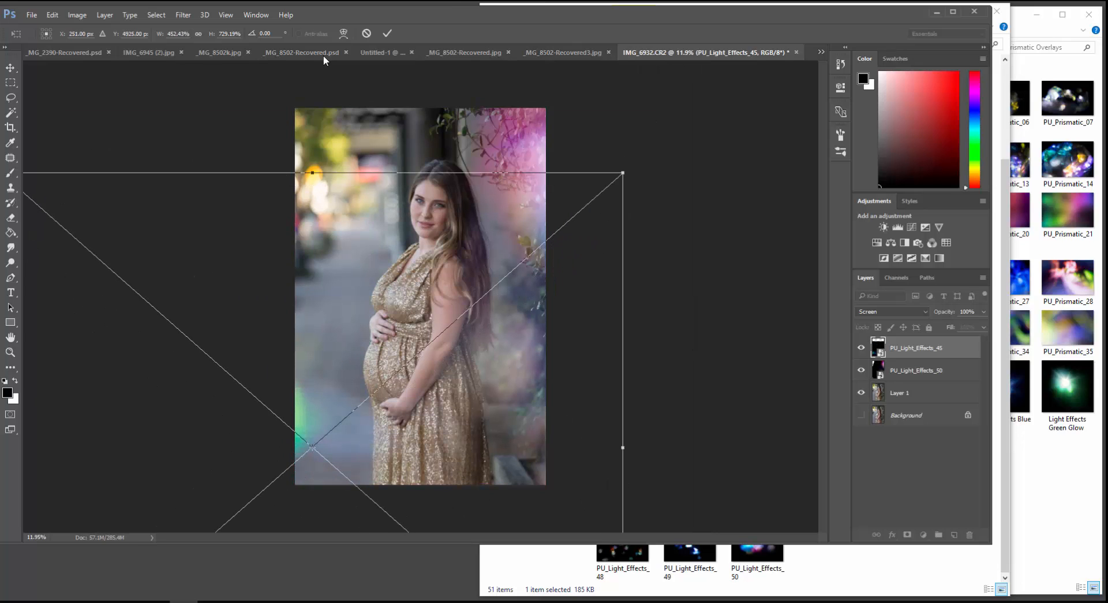
Try warping the PU_Light_Effects_45 overlay, cancel the warp and delete its layer
click(344, 33)
drag(623, 173, 873, 57)
drag(351, 382, 426, 324)
drag(250, 452, 276, 496)
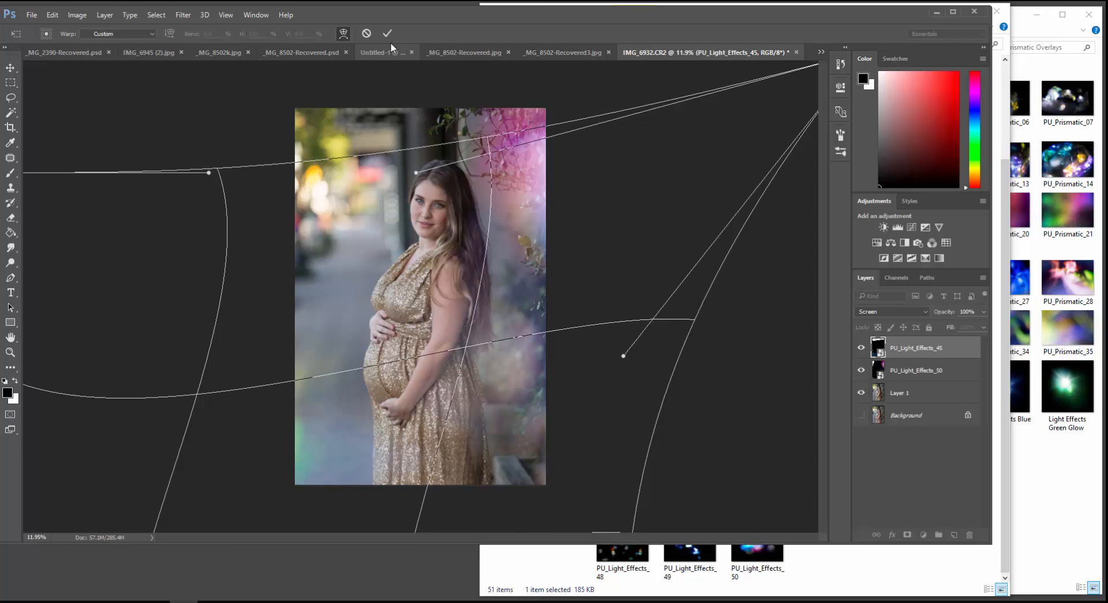
click(367, 35)
drag(888, 339, 970, 535)
Place PU_Prismatic_13 from the Prismatic Overlays folder onto the portrait and set its blend mode to Screen
click(1076, 396)
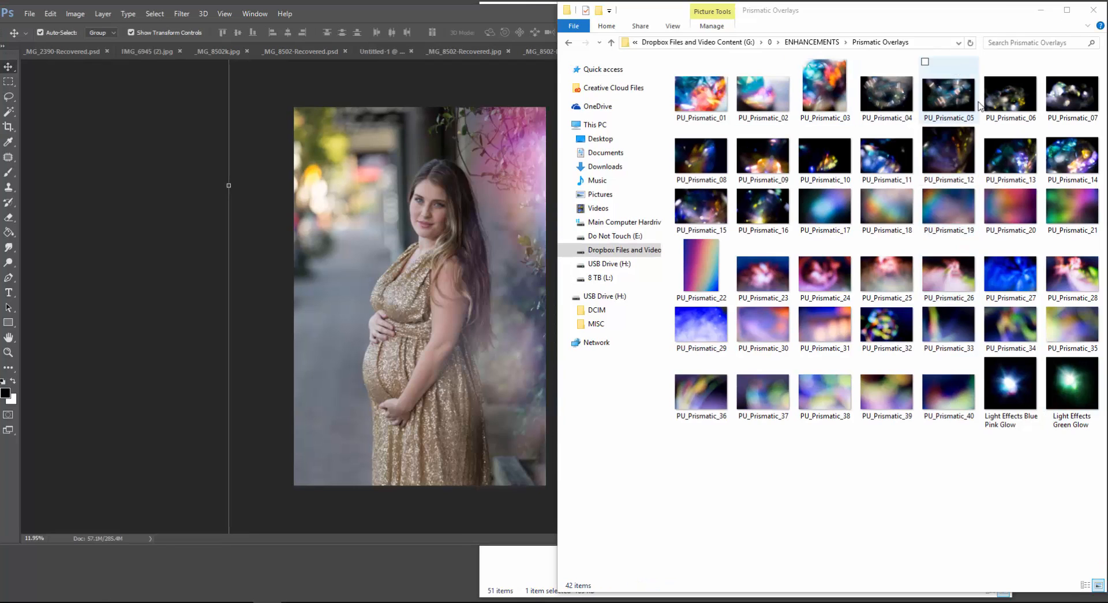
click(948, 93)
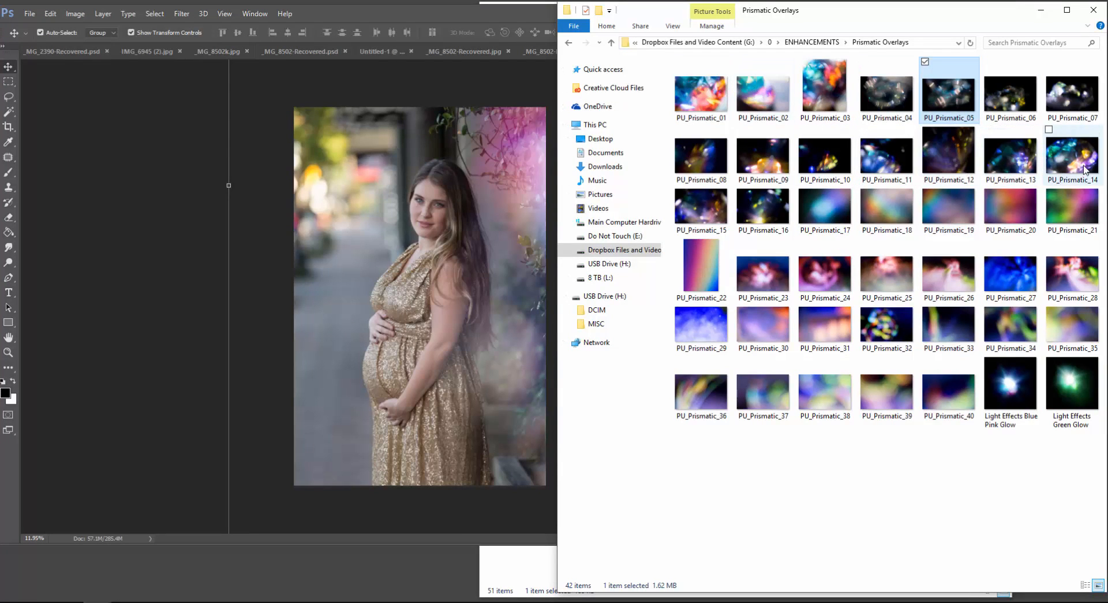
click(992, 162)
click(440, 353)
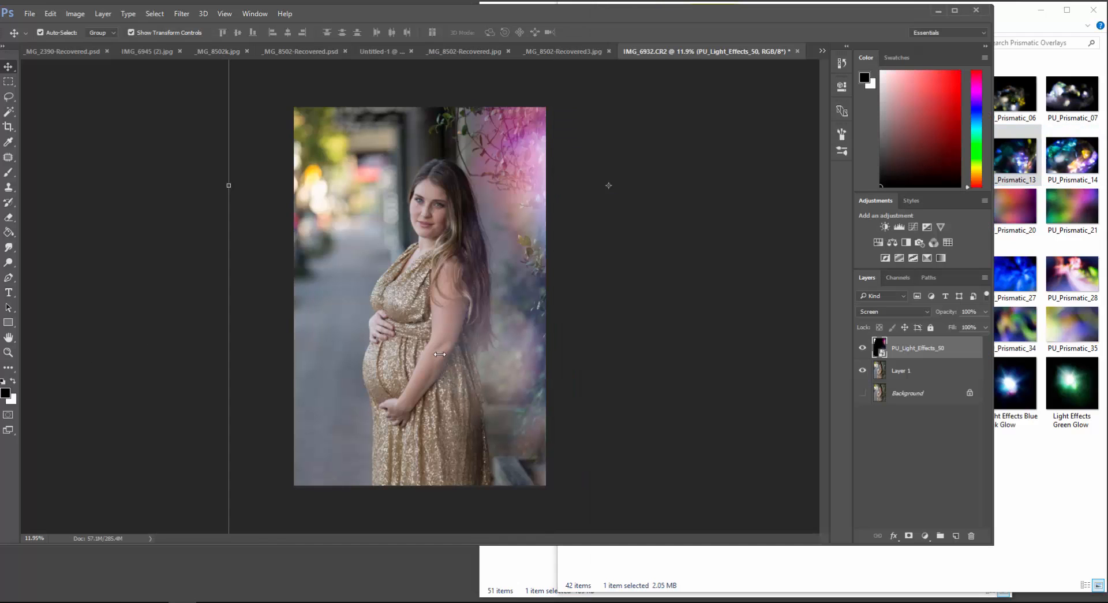
drag(440, 354, 504, 293)
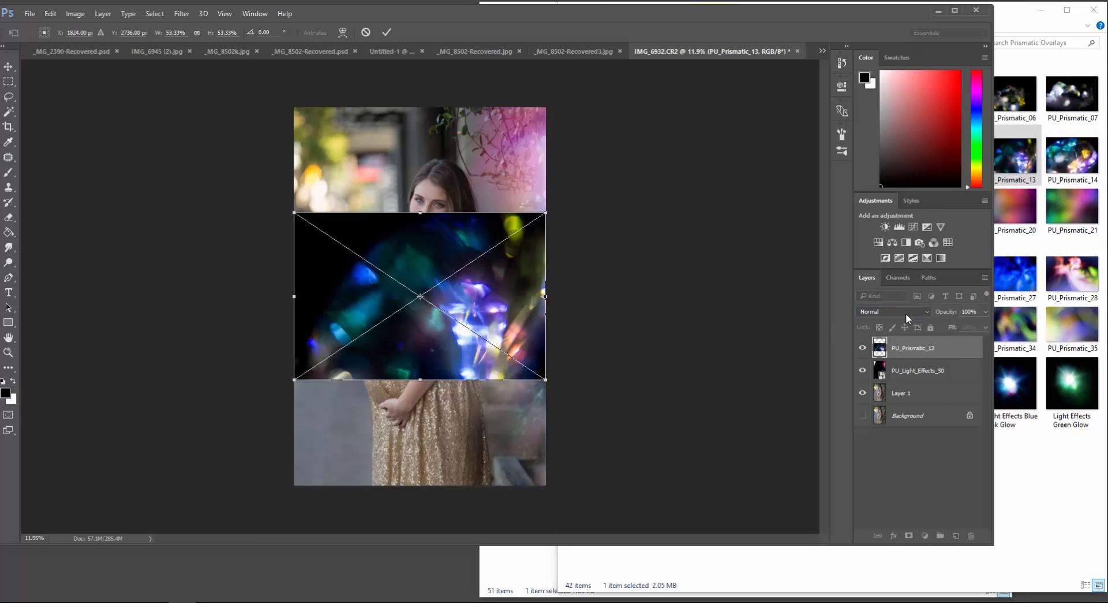
click(907, 313)
click(866, 391)
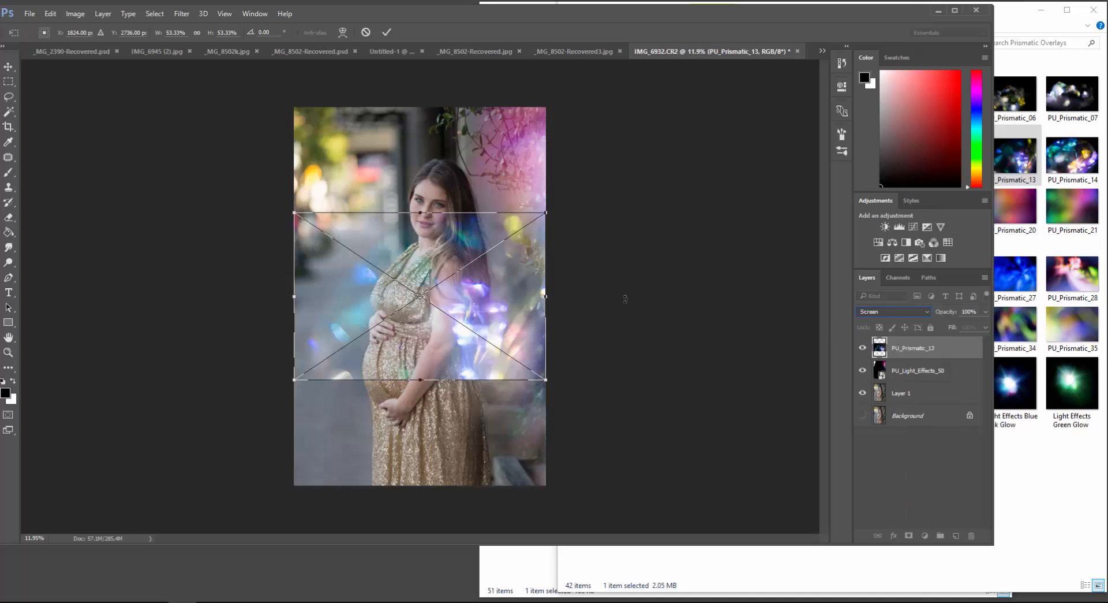
Scale the PU_Prismatic_13 overlay to about 93% by 89%, rotate it about 33° and position it over the photo's upper left background
drag(391, 319, 325, 404)
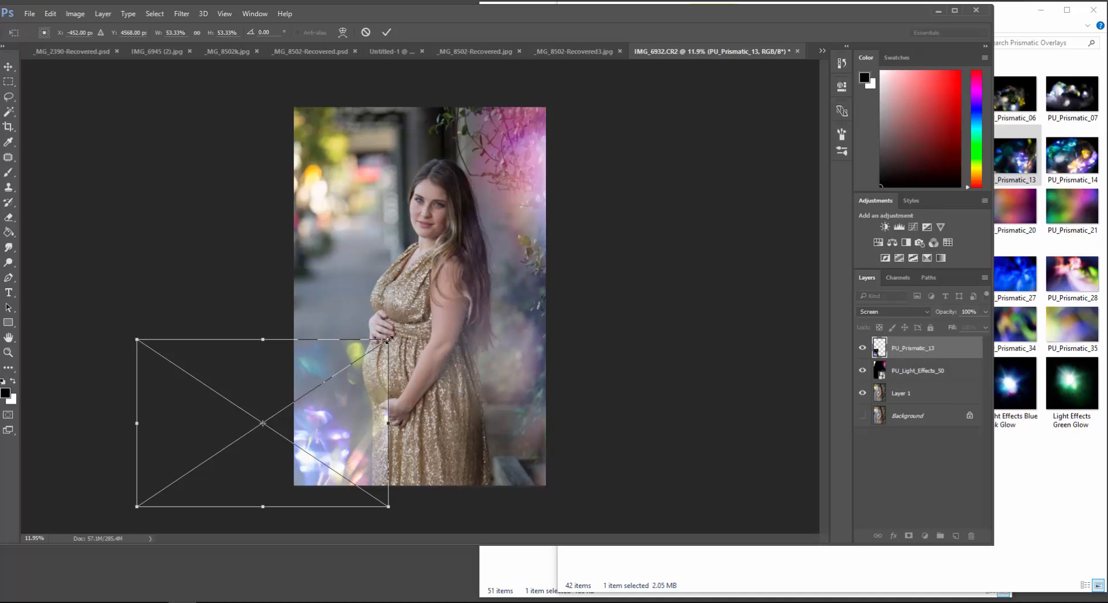
drag(389, 340, 623, 46)
drag(597, 295, 406, 172)
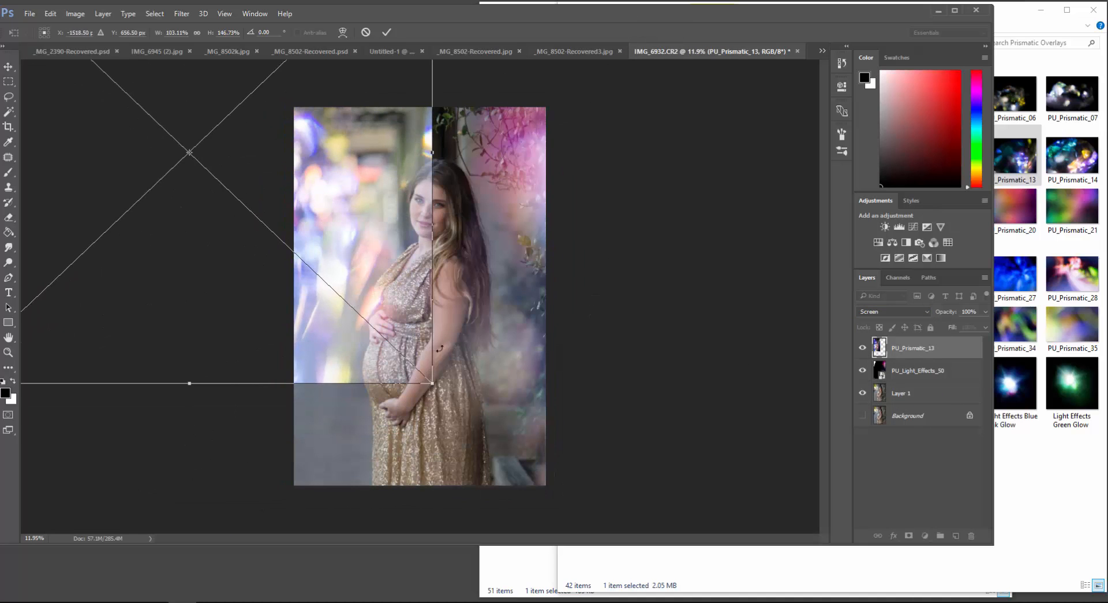
drag(427, 376, 408, 322)
drag(397, 366, 360, 402)
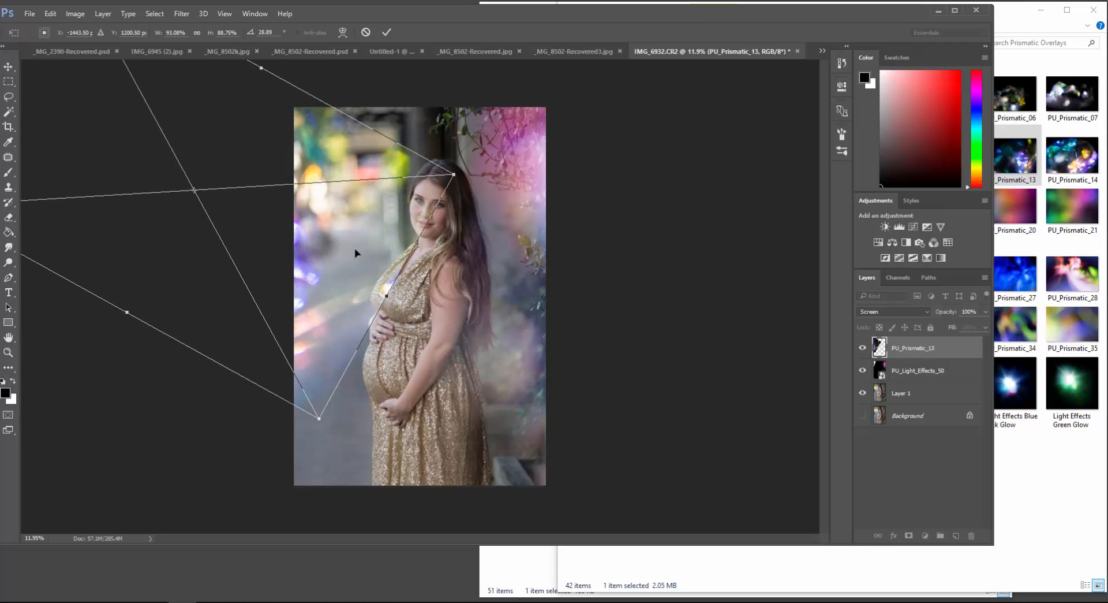
drag(354, 248, 373, 190)
drag(400, 337, 384, 351)
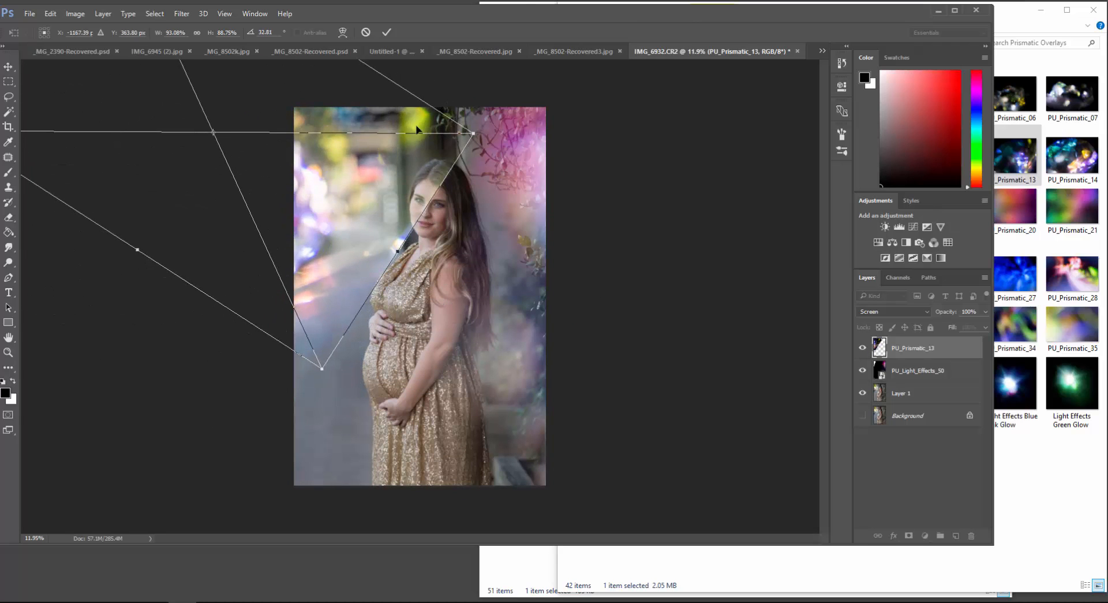
click(386, 32)
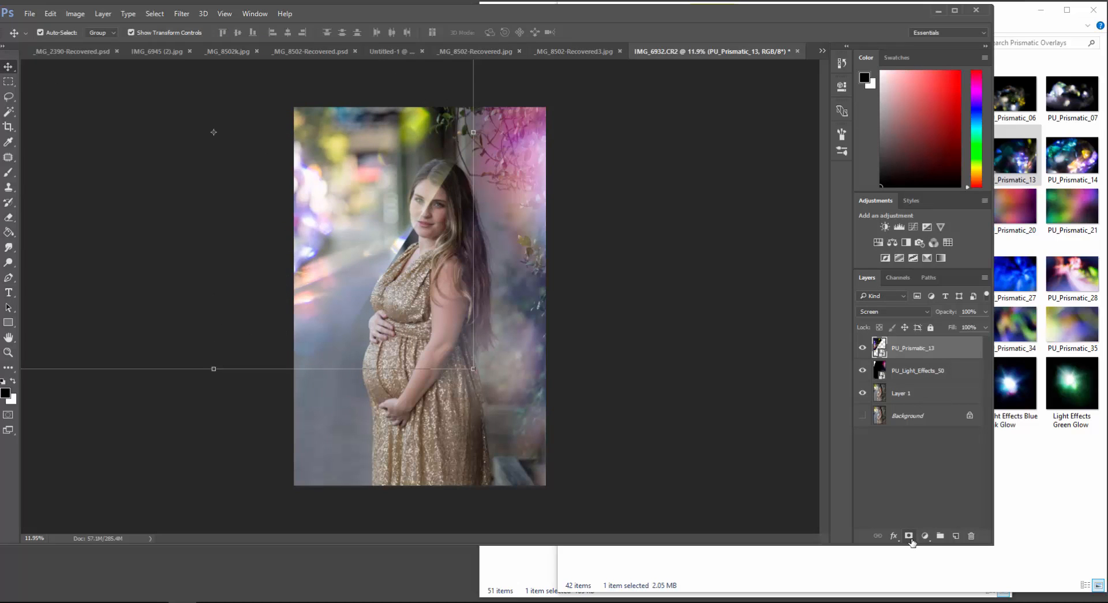
Add a layer mask to PU_Prismatic_13 and paint it black with a large brush over the woman and surrounding background
click(909, 535)
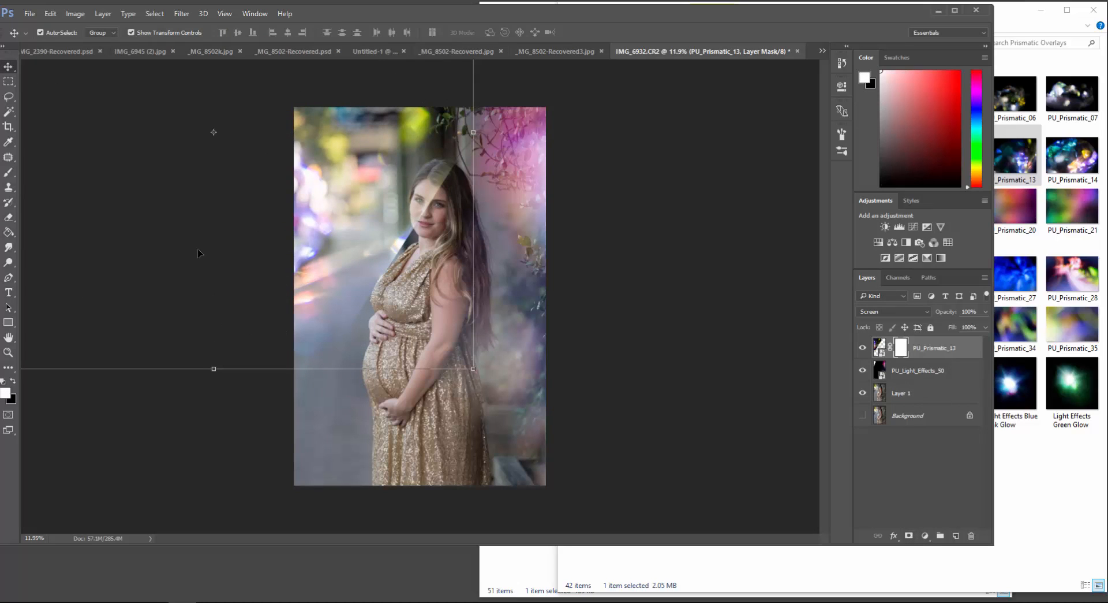
click(13, 382)
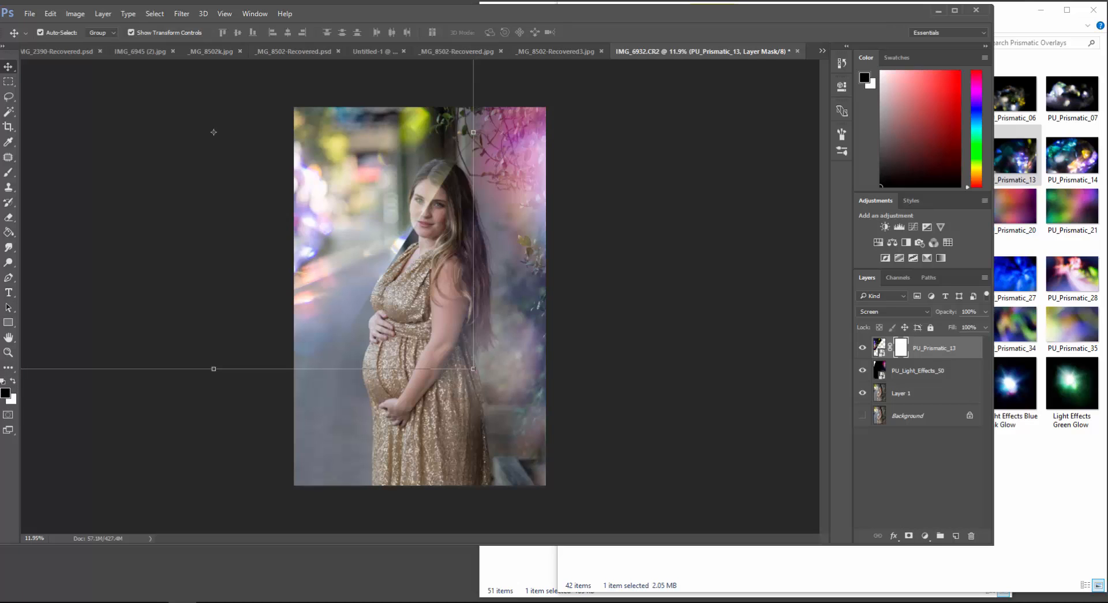
click(14, 173)
key(bracketright)
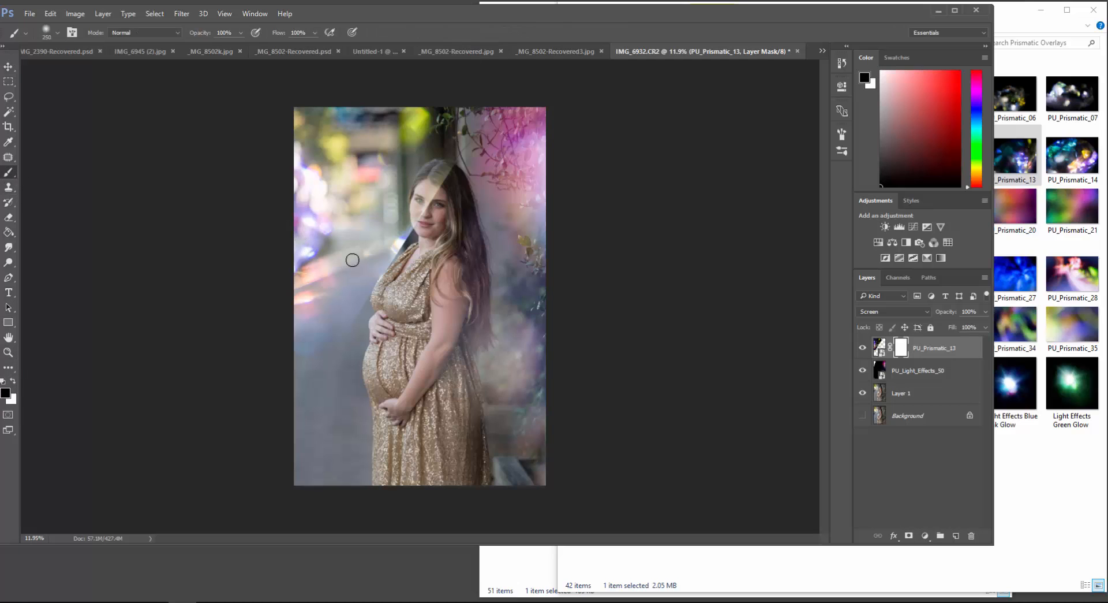
key(bracketright)
key(bracketright)
key(bracketright)
key(bracketright)
mouse_move(408, 247)
mouse_down()
mouse_move(467, 276)
mouse_move(471, 231)
mouse_move(448, 194)
mouse_move(522, 76)
mouse_move(445, 67)
mouse_move(363, 101)
mouse_move(452, 119)
mouse_up()
mouse_move(345, 340)
mouse_down()
mouse_move(315, 388)
mouse_move(298, 347)
mouse_up()
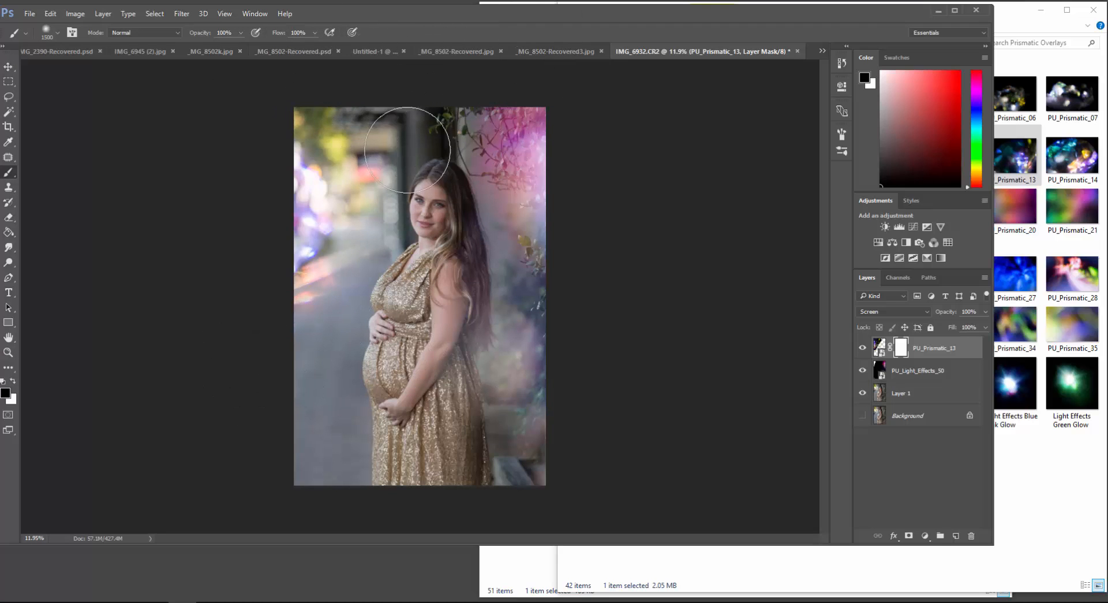
mouse_move(366, 156)
mouse_down()
mouse_move(430, 218)
mouse_move(344, 410)
mouse_up()
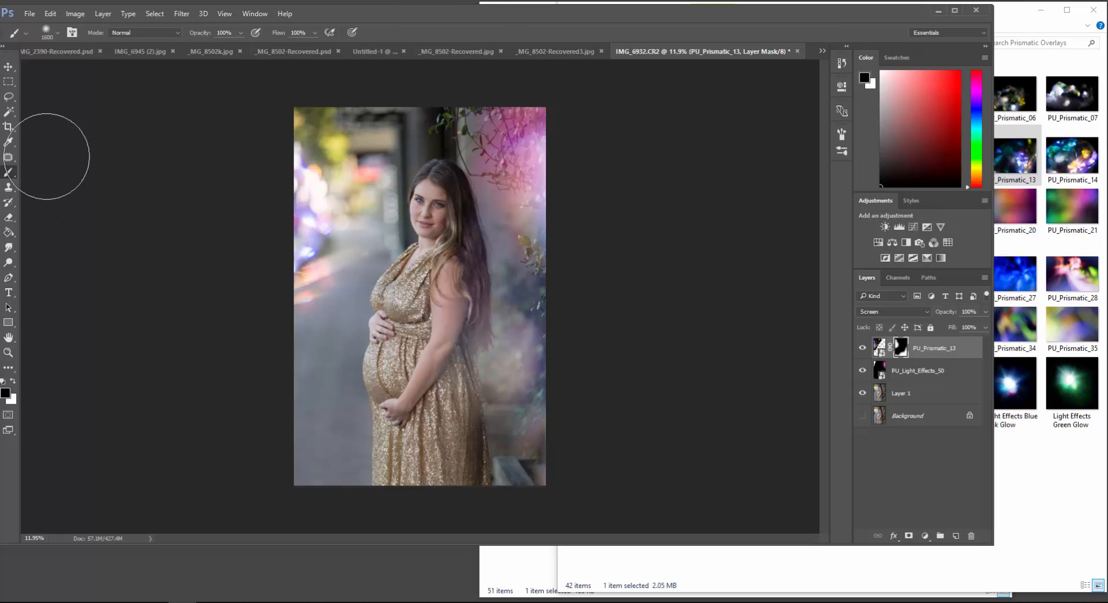
Move the masked PU_Prismatic_13 flare to the photo's lower left edge and stretch it to about 200% width
click(12, 66)
drag(316, 243, 314, 430)
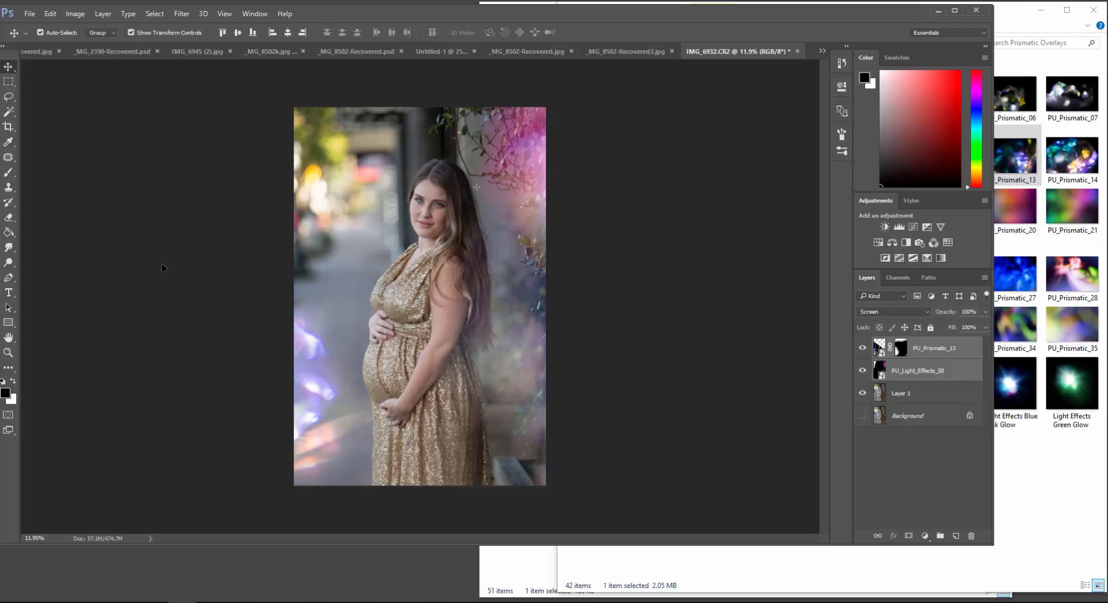
click(882, 346)
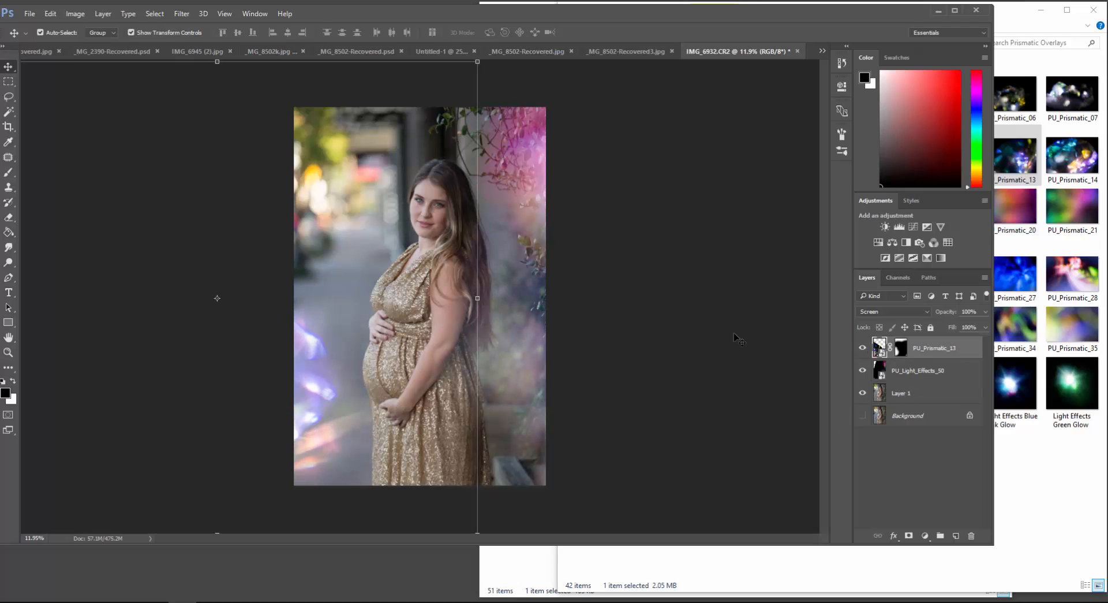
drag(302, 425, 298, 400)
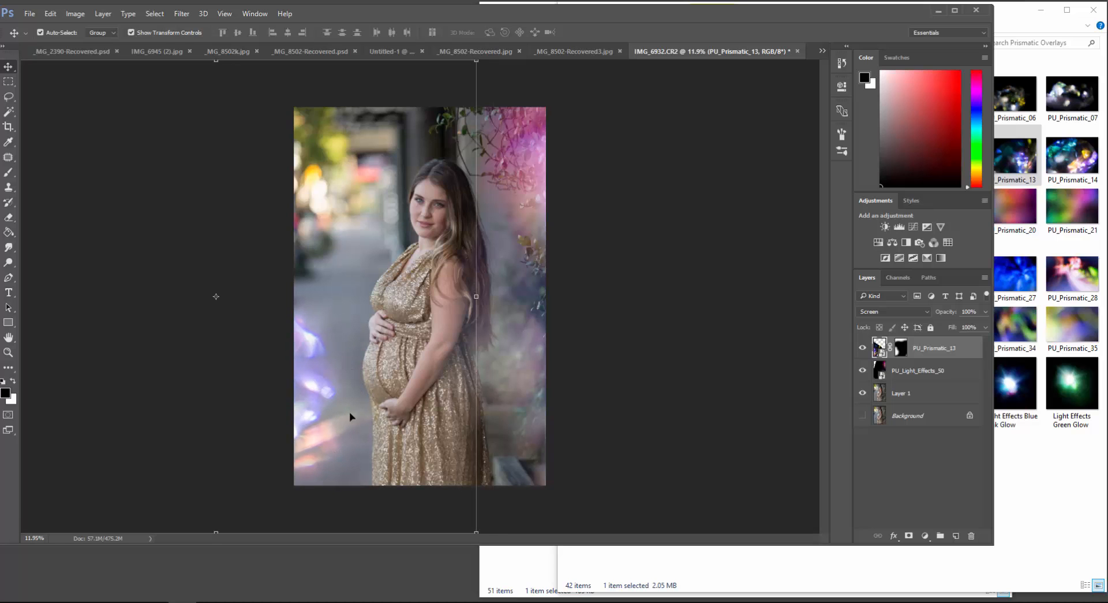
drag(474, 296, 994, 290)
drag(362, 331, 144, 299)
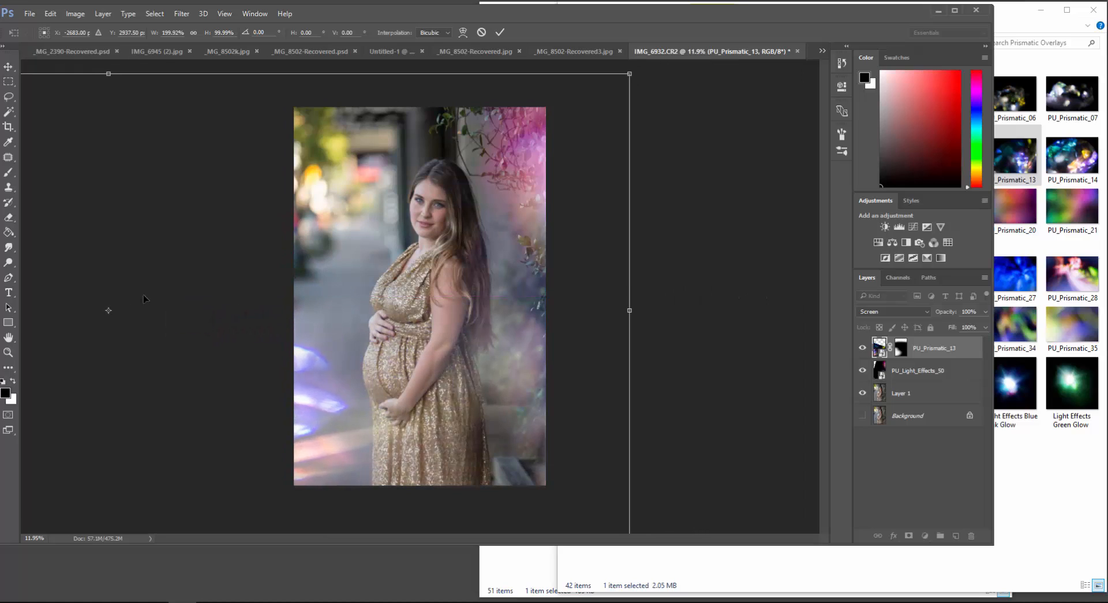
click(501, 32)
Paint black on the PU_Prismatic_13 mask to hide the upper part of the lower left flare, and reduce the brush size to 600
click(9, 173)
click(254, 333)
click(619, 233)
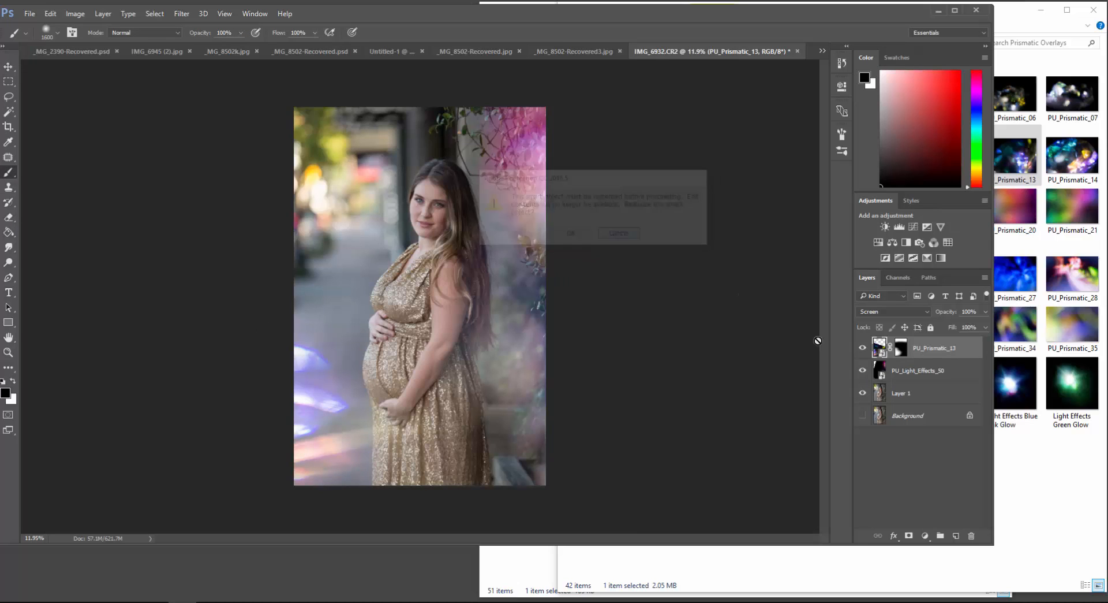
click(901, 347)
drag(334, 359, 329, 390)
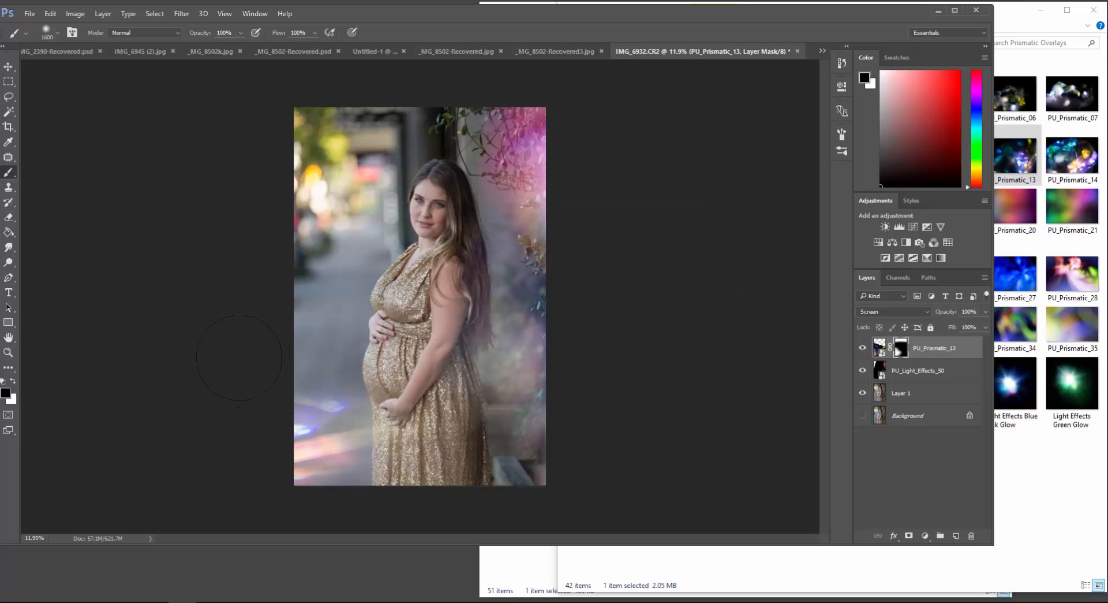
mouse_move(324, 337)
mouse_down()
mouse_move(339, 450)
mouse_move(297, 407)
mouse_up()
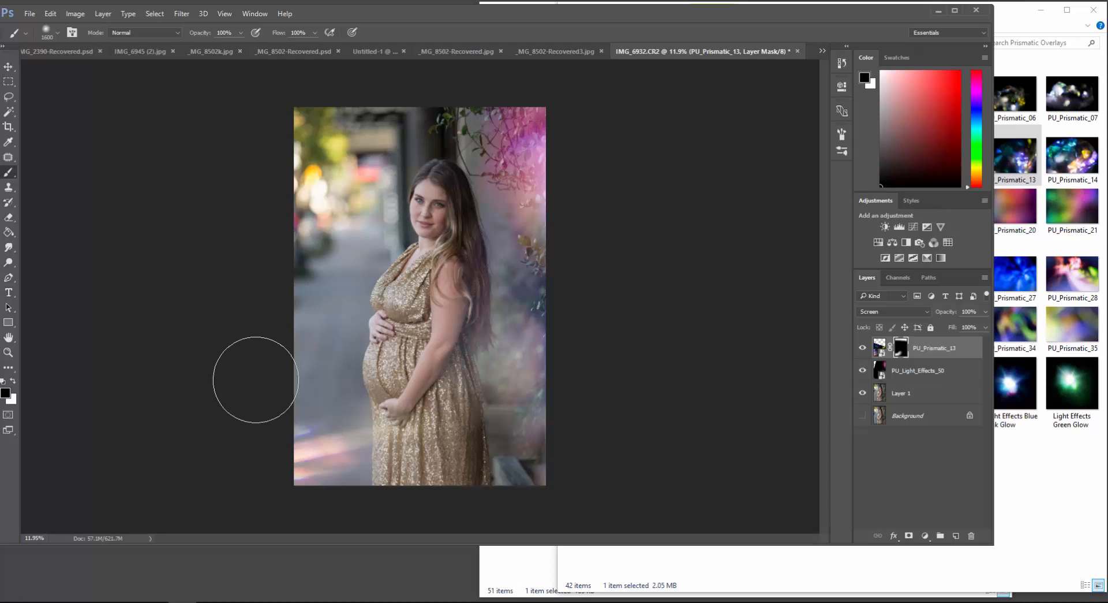
key(bracketleft)
key(bracketleft)
key(bracketleft)
key(bracketleft)
key(bracketleft)
key(bracketleft)
key(bracketleft)
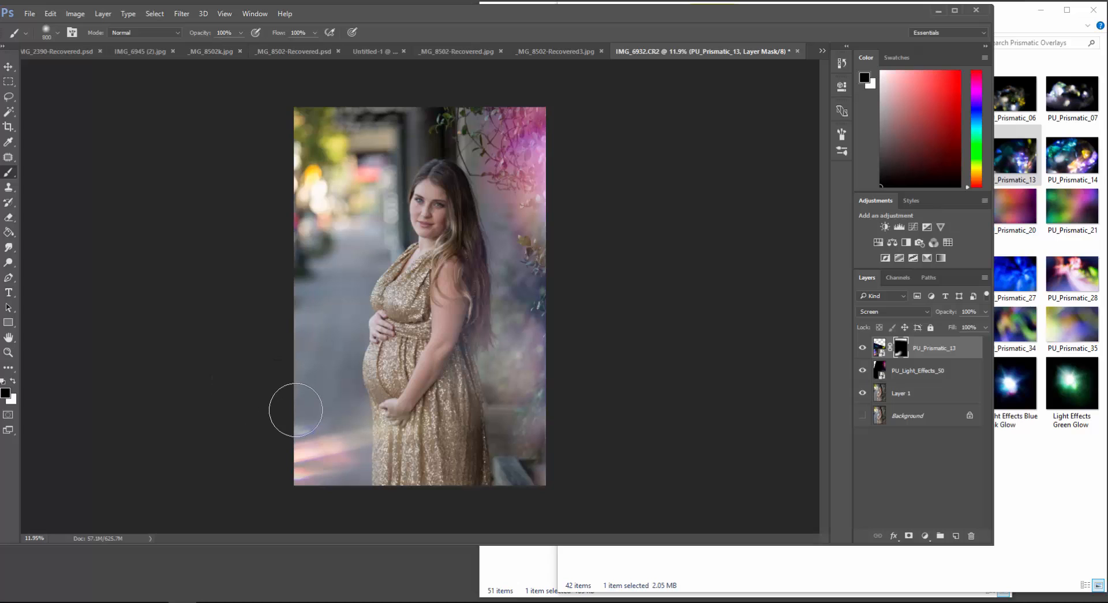
key(bracketleft)
key(bracketleft)
key(bracketleft)
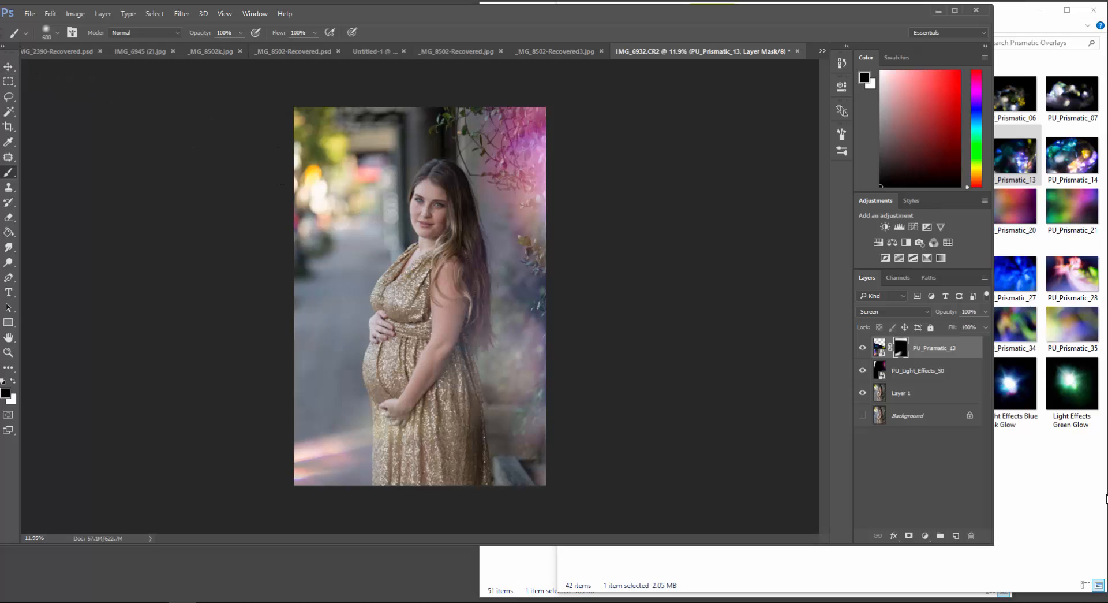
Place Light Effects Blue Pink Glow onto the upper left background at about 20% by 23% scale and set it to Screen
click(1045, 415)
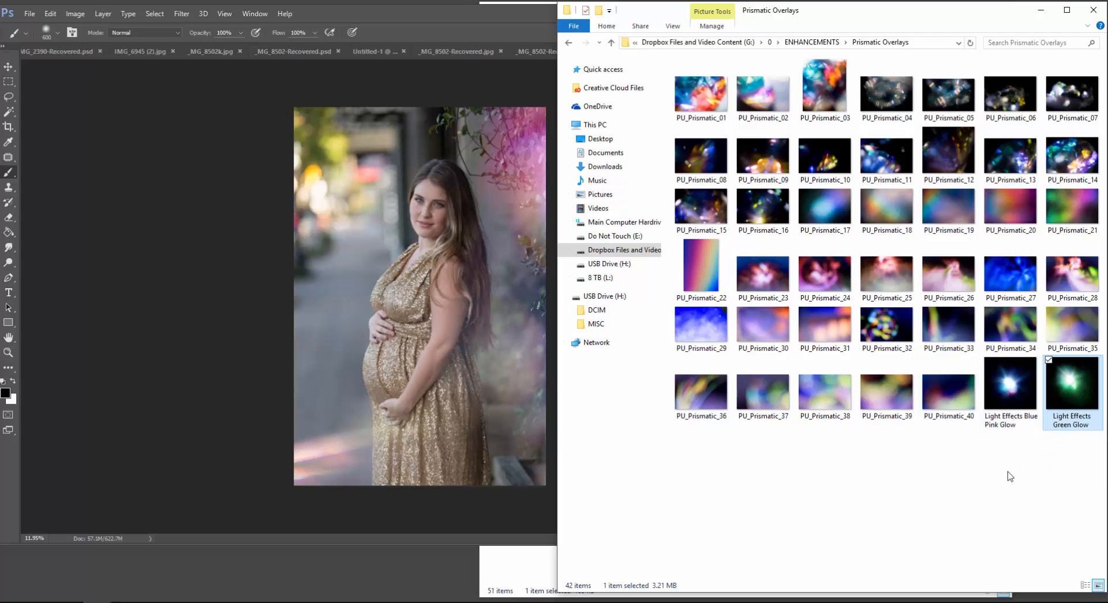
drag(1010, 384, 469, 303)
drag(333, 227, 335, 228)
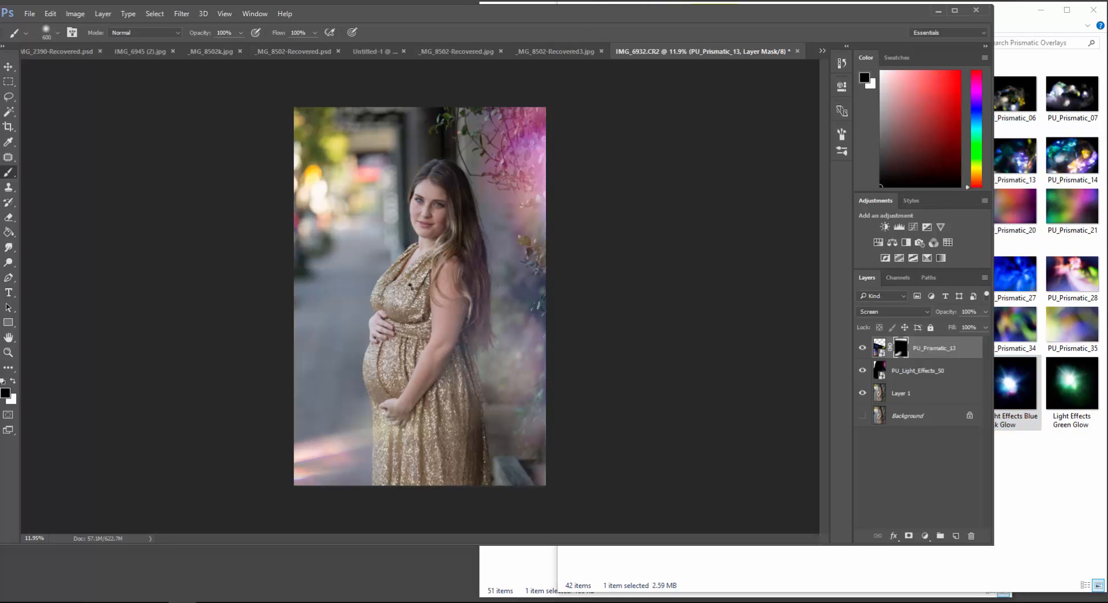
drag(553, 423, 366, 252)
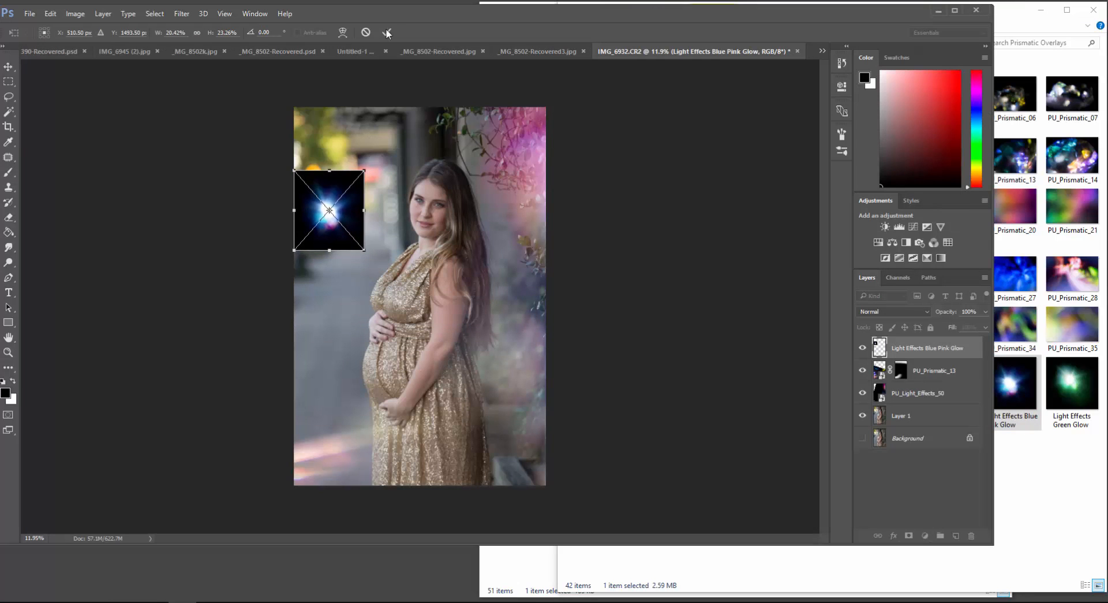
key(b)
click(878, 315)
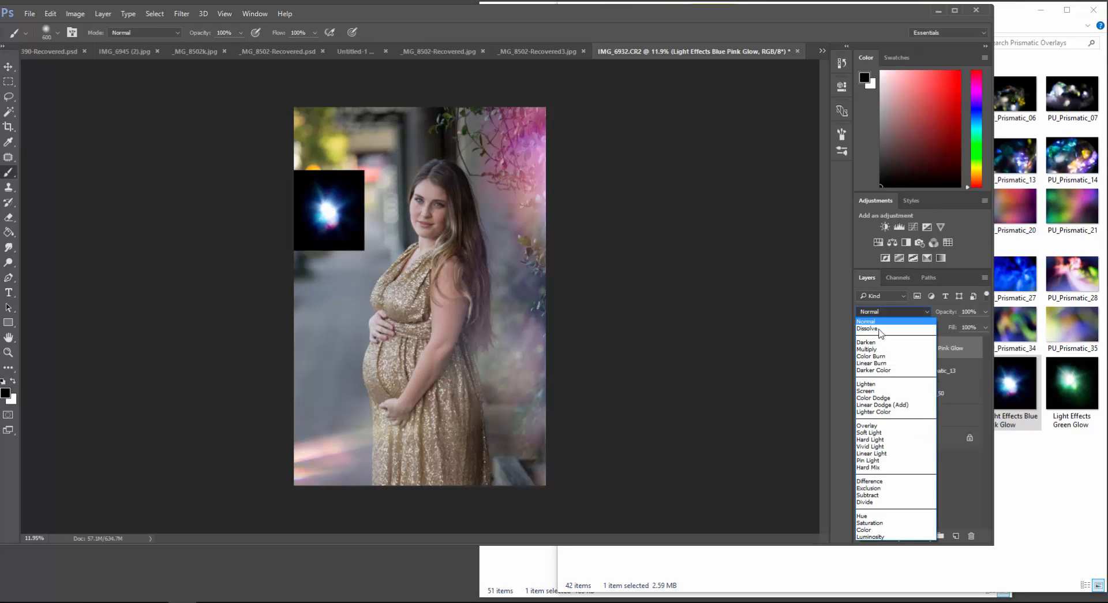
click(889, 386)
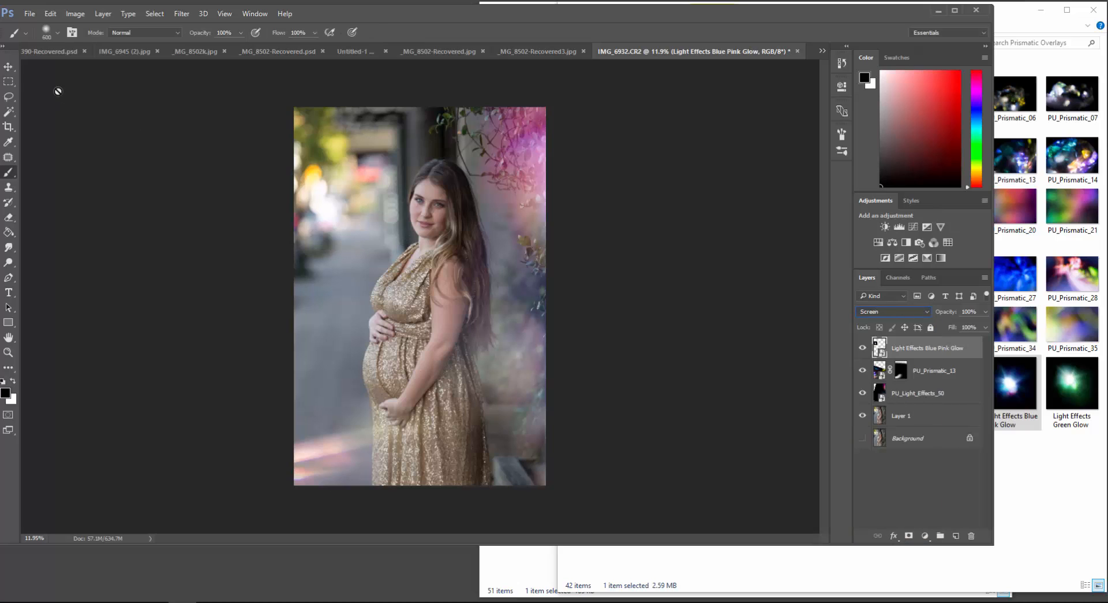
Move the blue pink glow onto the bright background lights, scale it to about 21% and rotate it about 71°
key(v)
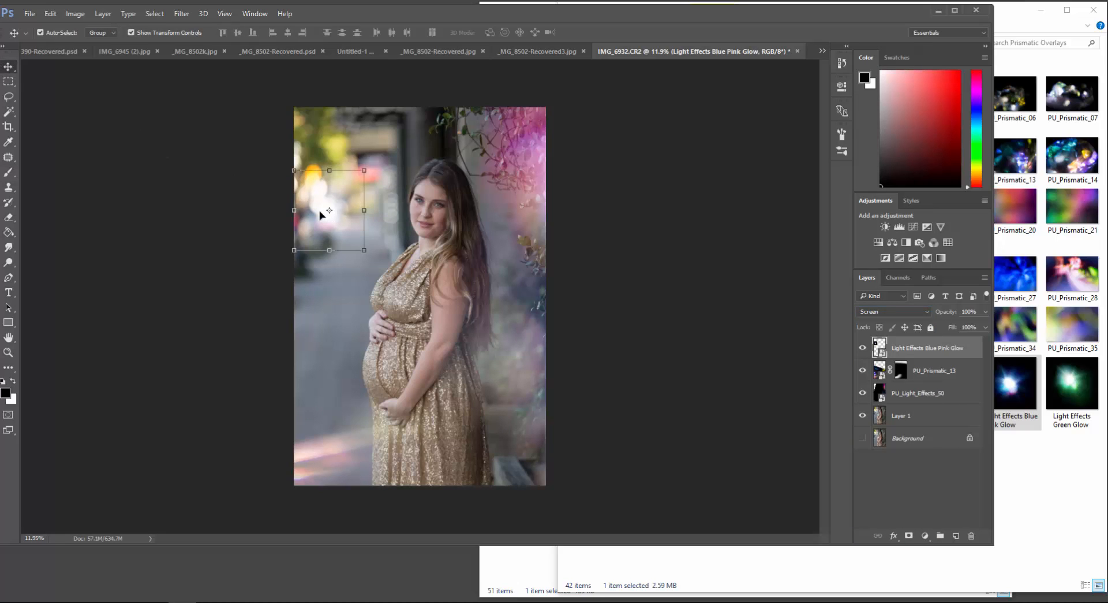
drag(320, 211, 320, 178)
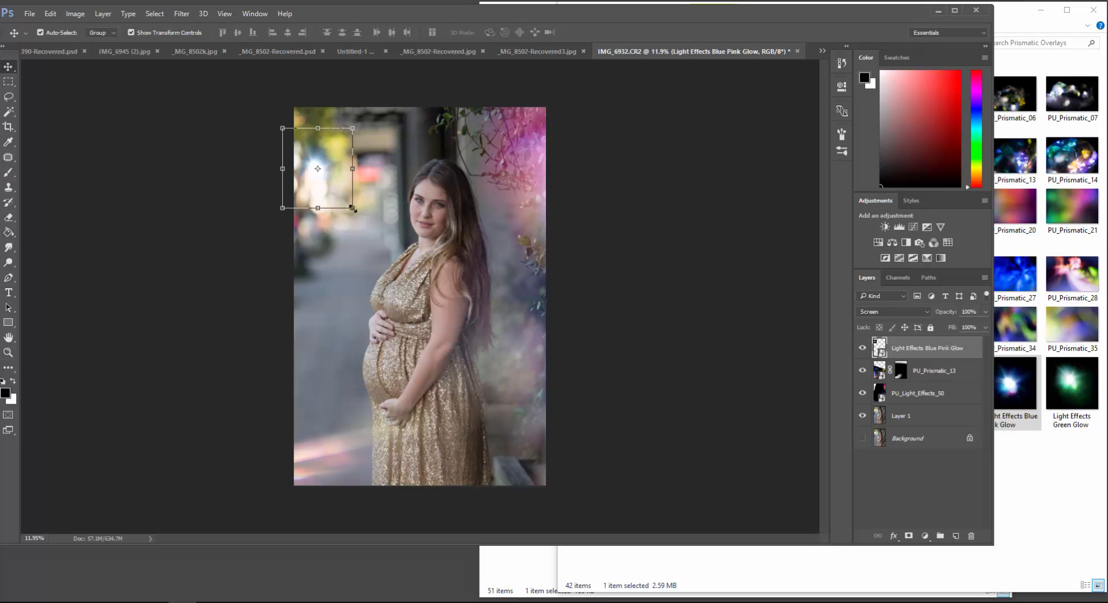
drag(354, 209, 299, 225)
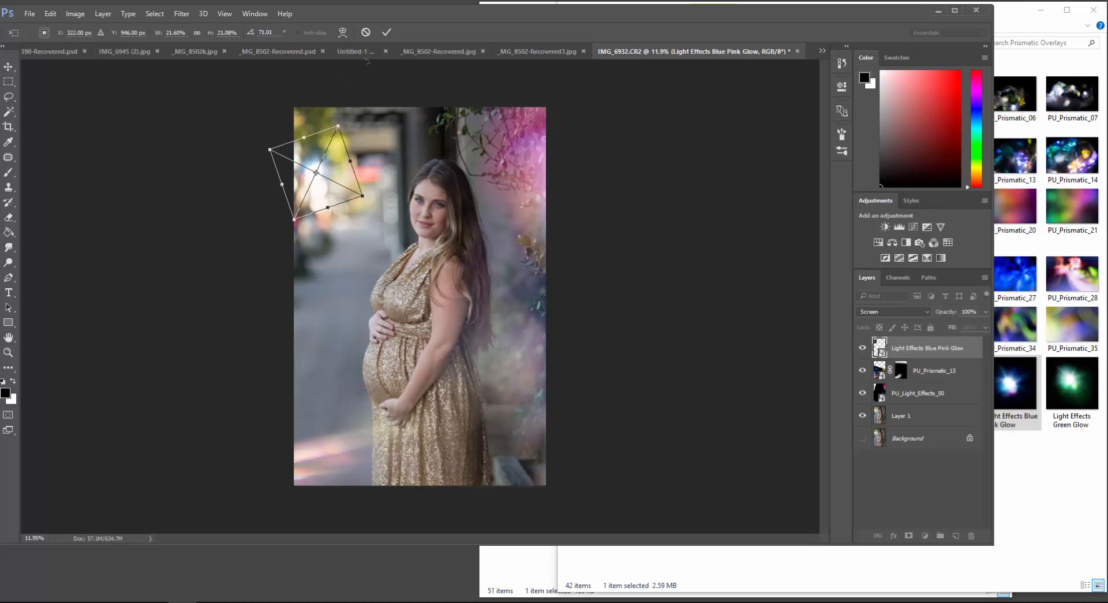
click(386, 32)
Place Light Effects Green Glow onto the portrait's upper left background, scaled to about 25%
drag(1072, 382, 365, 269)
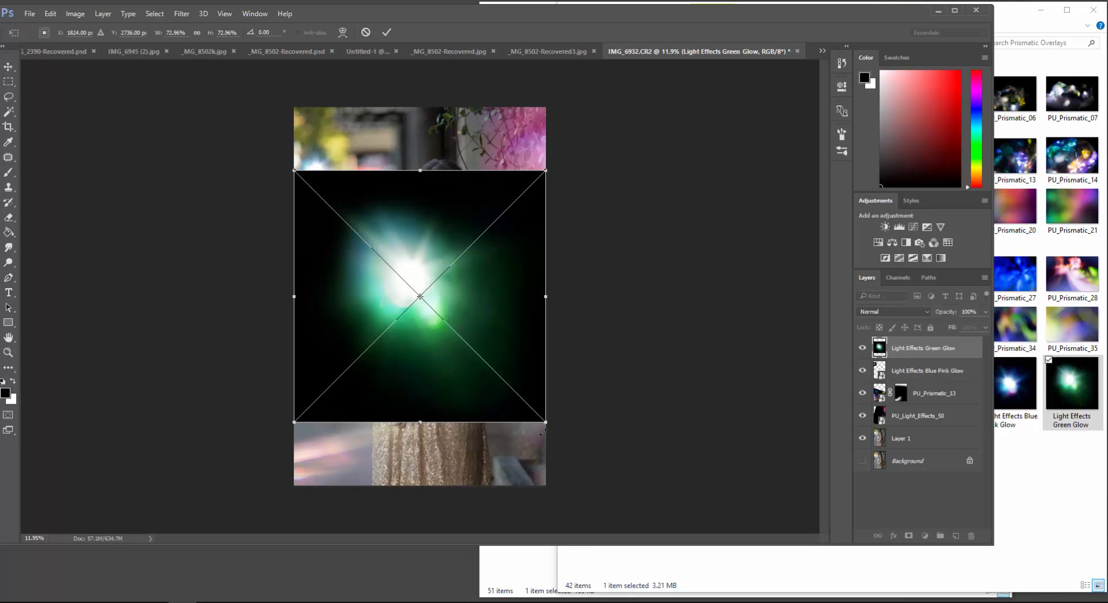
drag(542, 431, 381, 256)
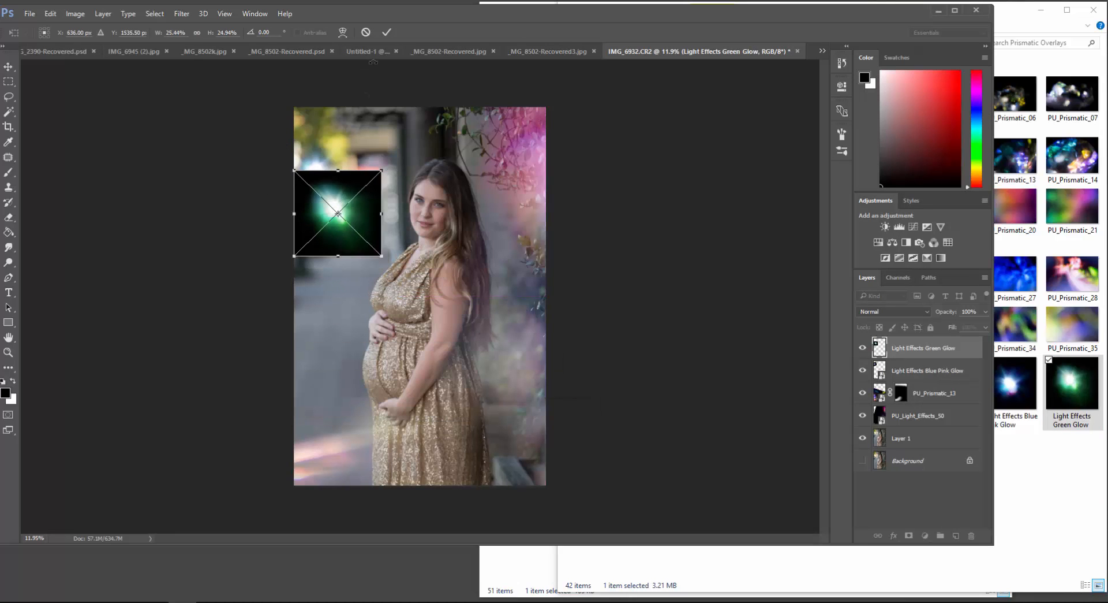
click(386, 32)
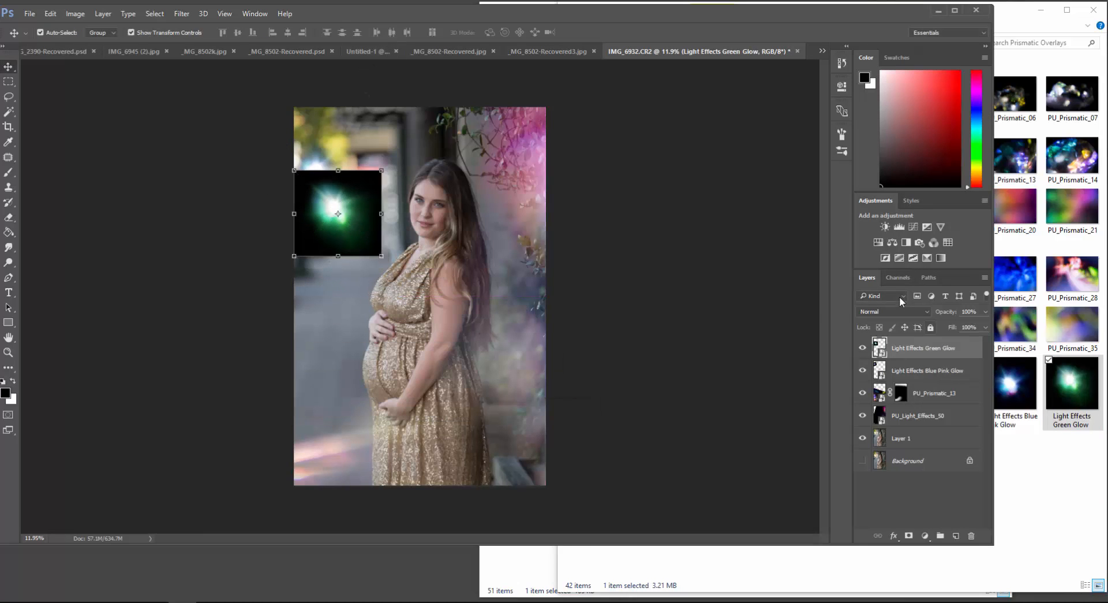
Set the green glow layer to Screen, move it onto the left background lights, scale it to about 25% and rotate it about 144°
click(901, 296)
click(907, 312)
click(923, 315)
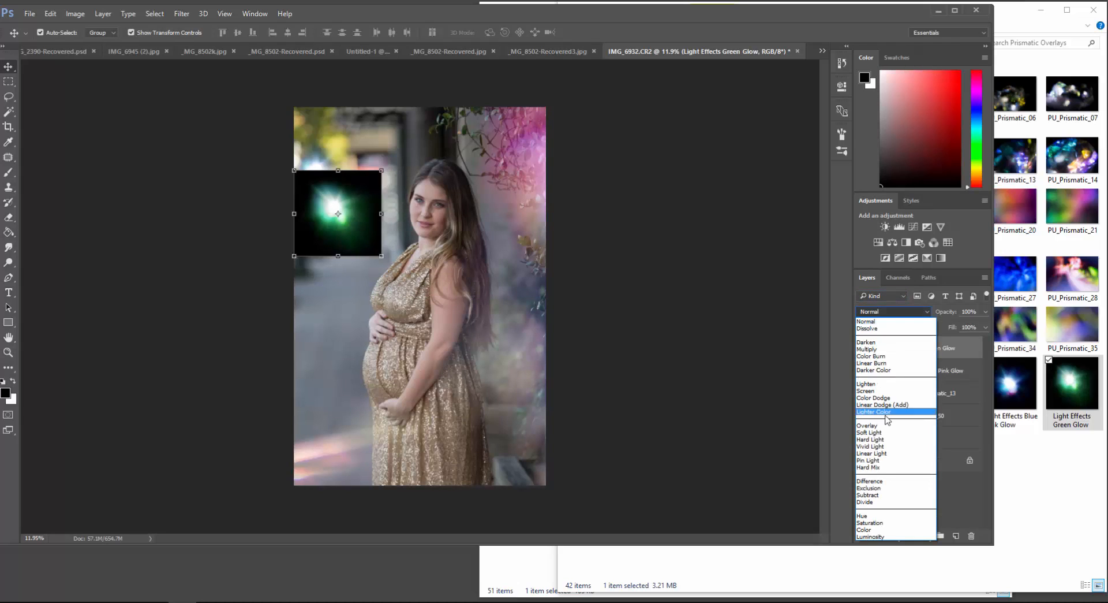
click(865, 390)
drag(372, 245, 356, 267)
drag(393, 199, 327, 322)
drag(383, 257, 376, 241)
drag(327, 215, 312, 217)
click(386, 32)
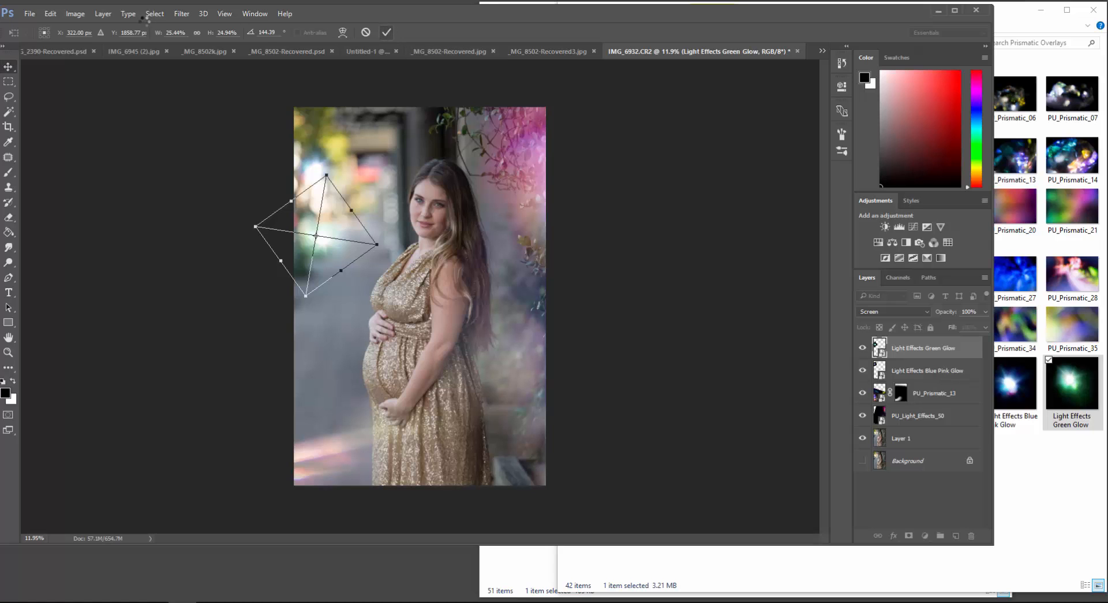
Shift the green glow's color by applying a Hue/Saturation adjustment with the hue at +180
click(75, 13)
mouse_move(95, 46)
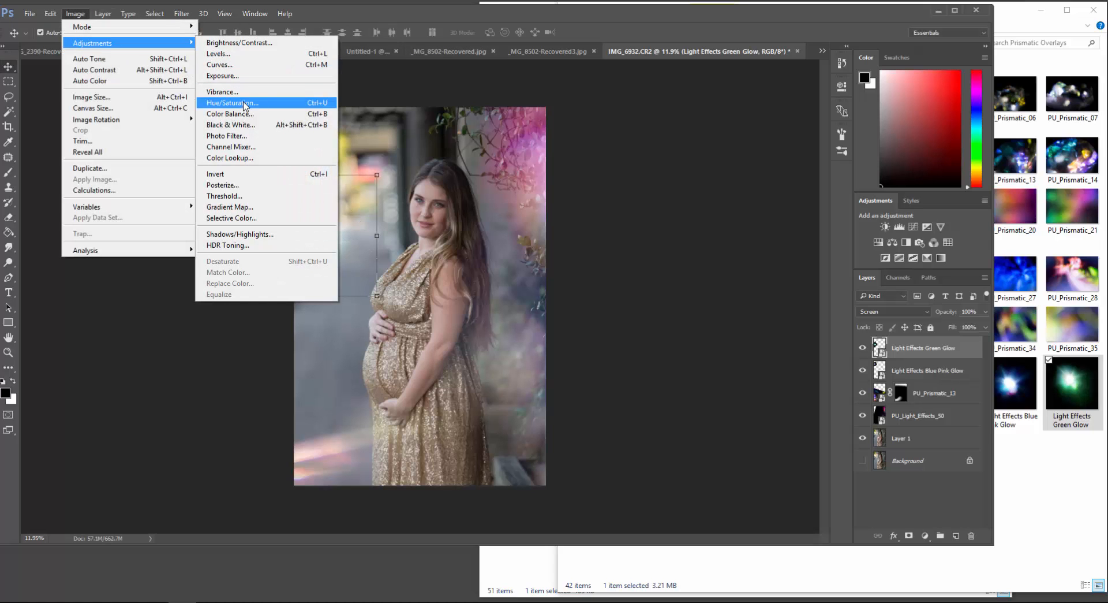
click(231, 103)
drag(305, 76, 642, 112)
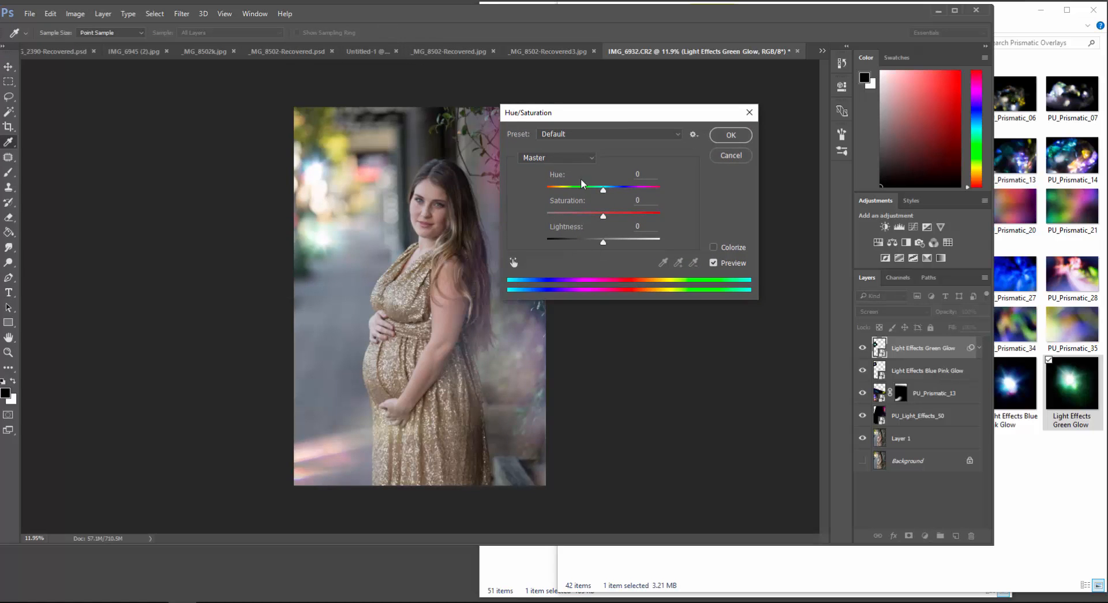
drag(624, 191, 668, 185)
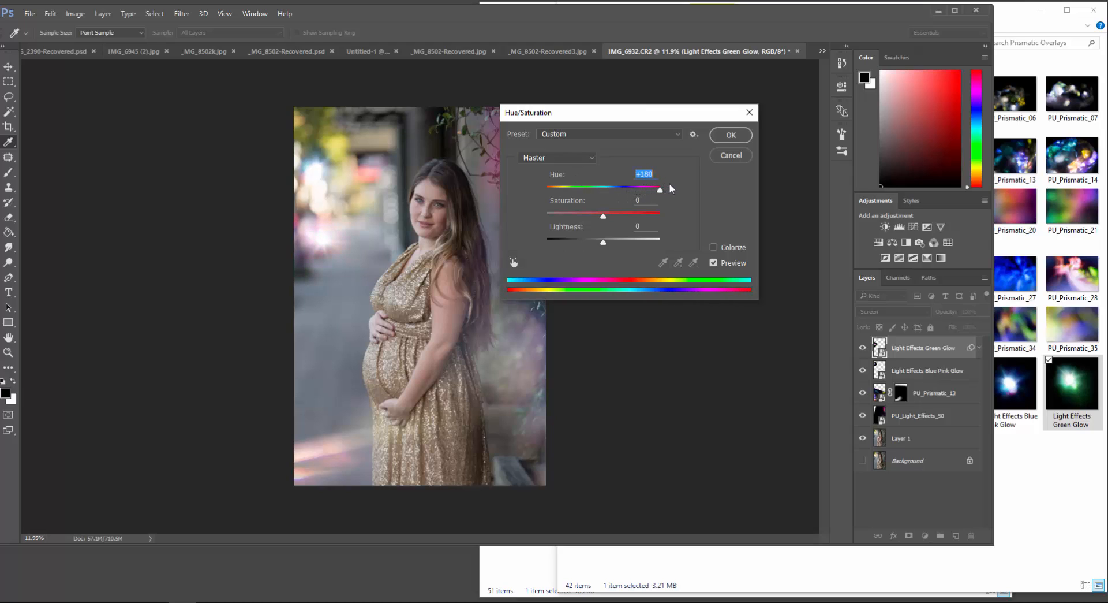
click(724, 137)
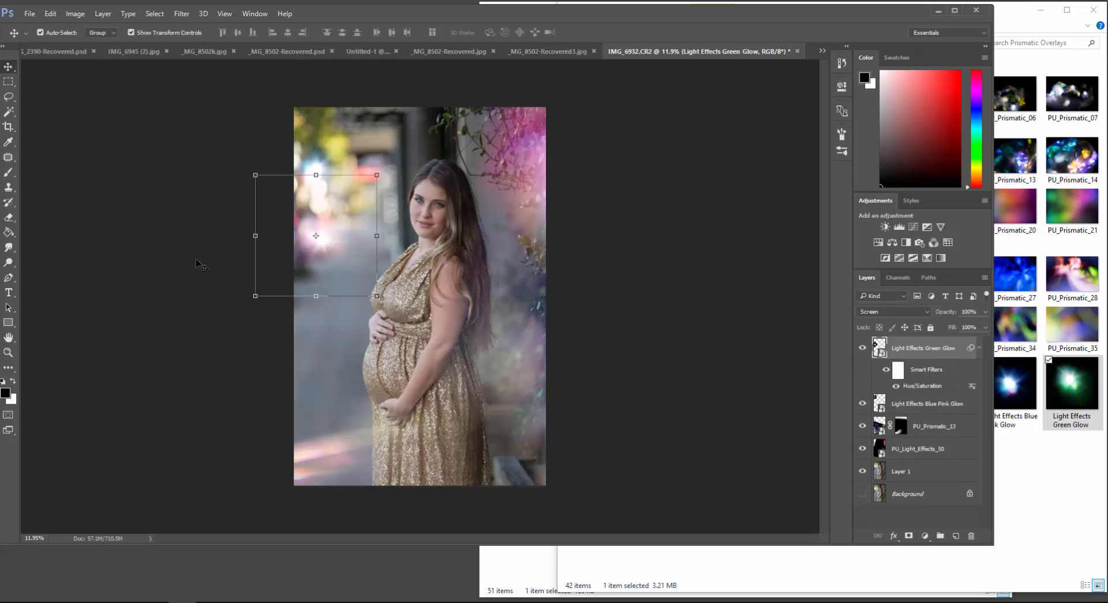
click(148, 280)
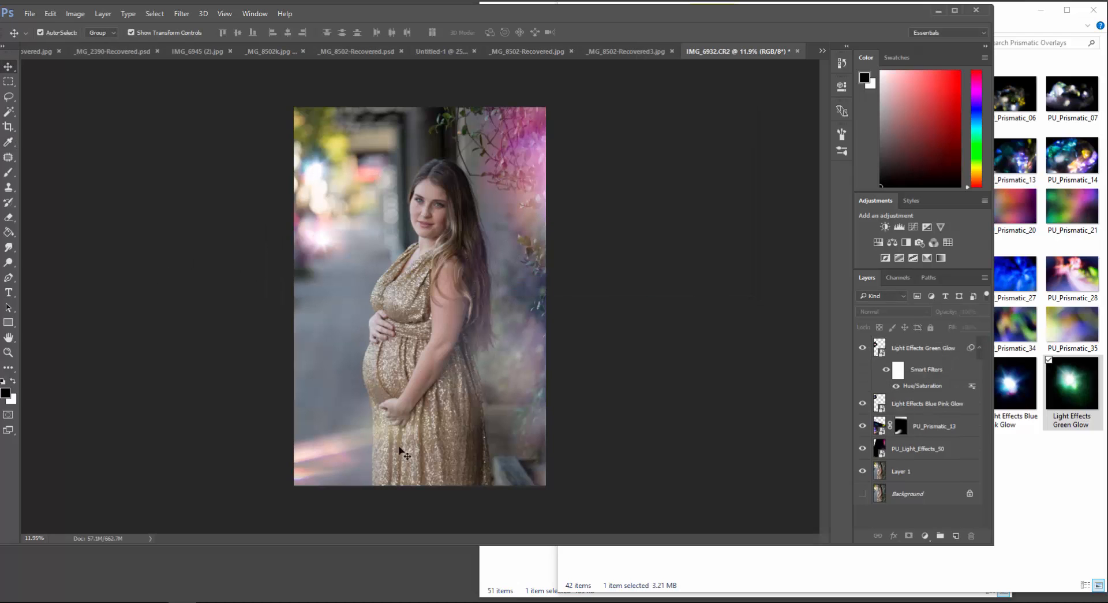
Move the PU_Prismatic_13 flare up to the portrait's upper left background and lower PU_Light_Effects_50 to 65% opacity
mouse_move(316, 435)
mouse_down()
mouse_move(261, 166)
mouse_move(288, 141)
mouse_move(313, 155)
mouse_move(364, 335)
mouse_move(332, 150)
mouse_move(343, 113)
mouse_move(376, 119)
mouse_up()
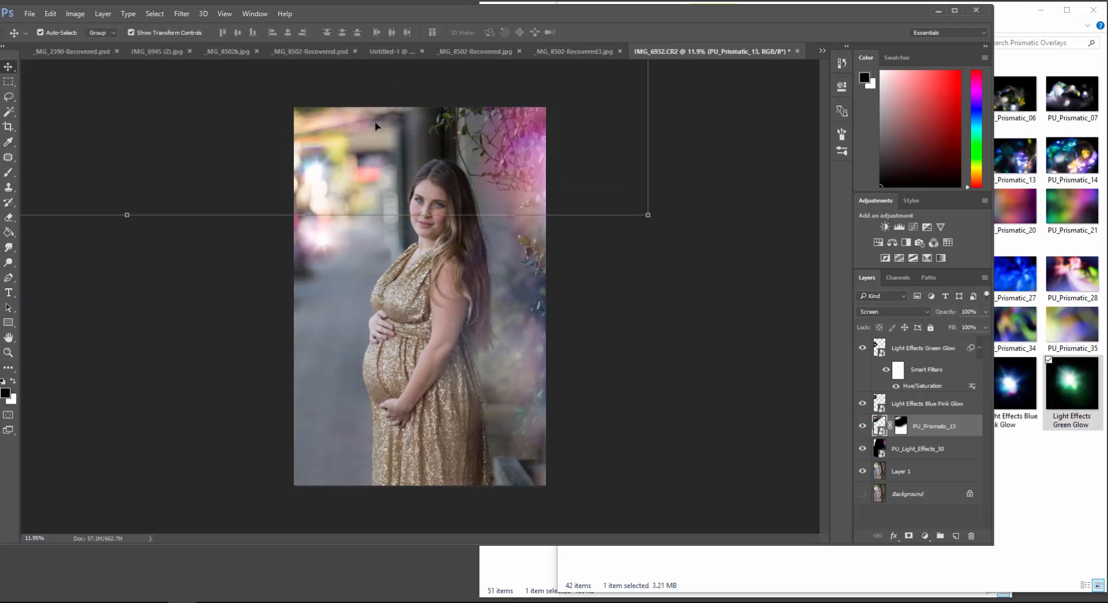
click(557, 176)
click(521, 161)
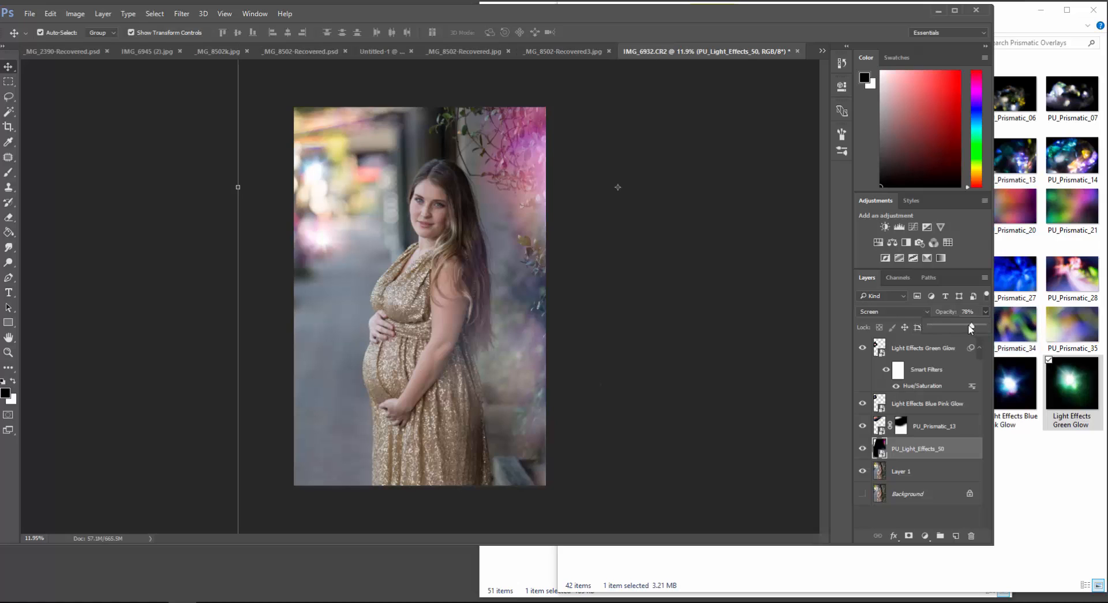
drag(971, 328, 966, 329)
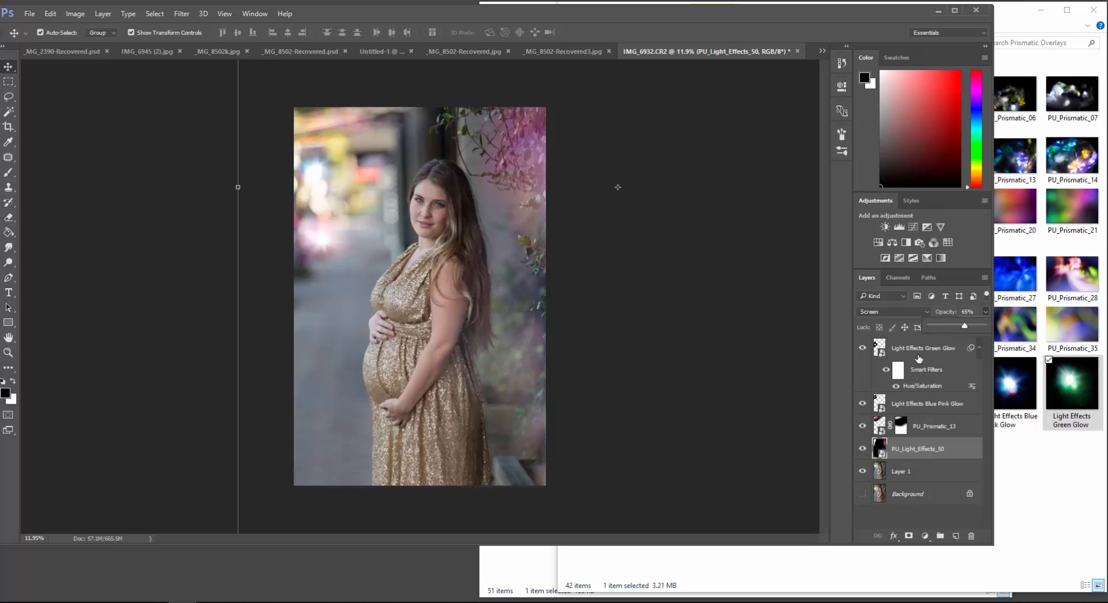
Group the four overlay layers, from Light Effects Green Glow down to PU_Light_Effects_50, as Group 1
shift+click(911, 348)
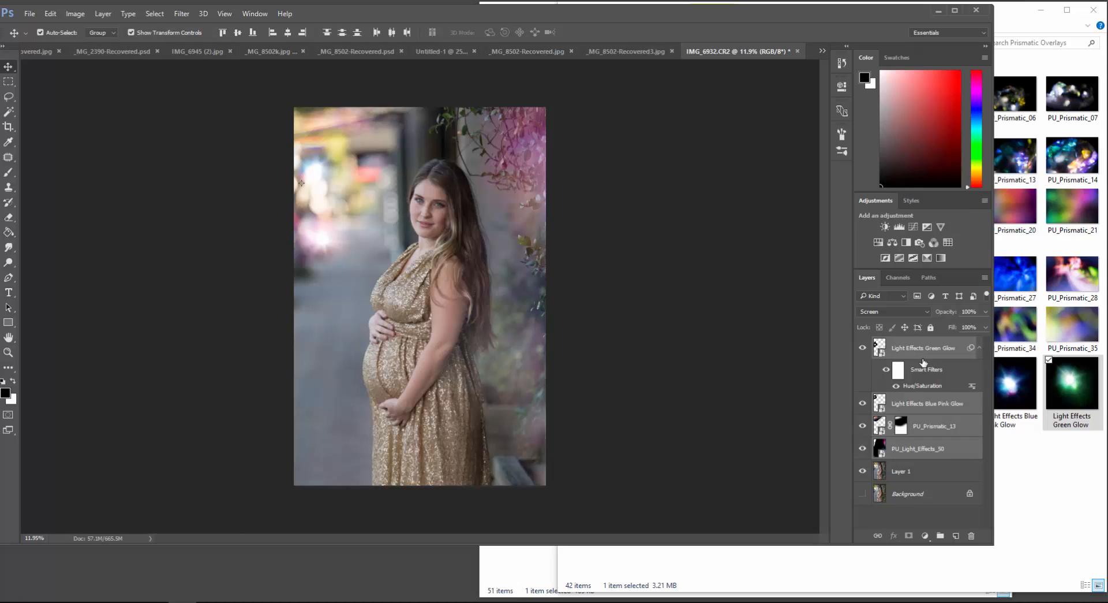
click(985, 278)
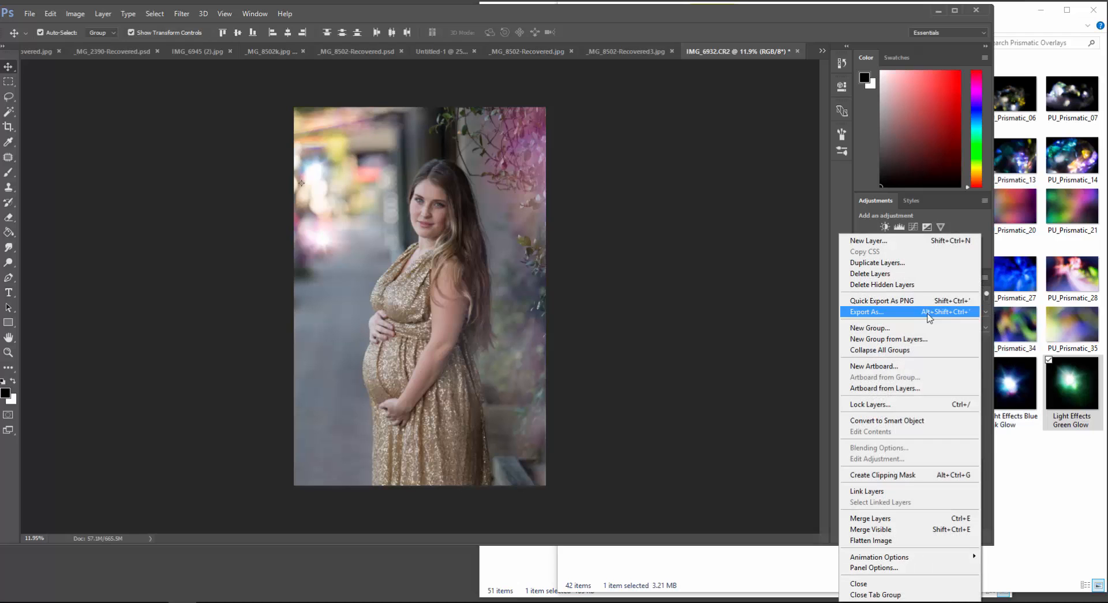
click(888, 339)
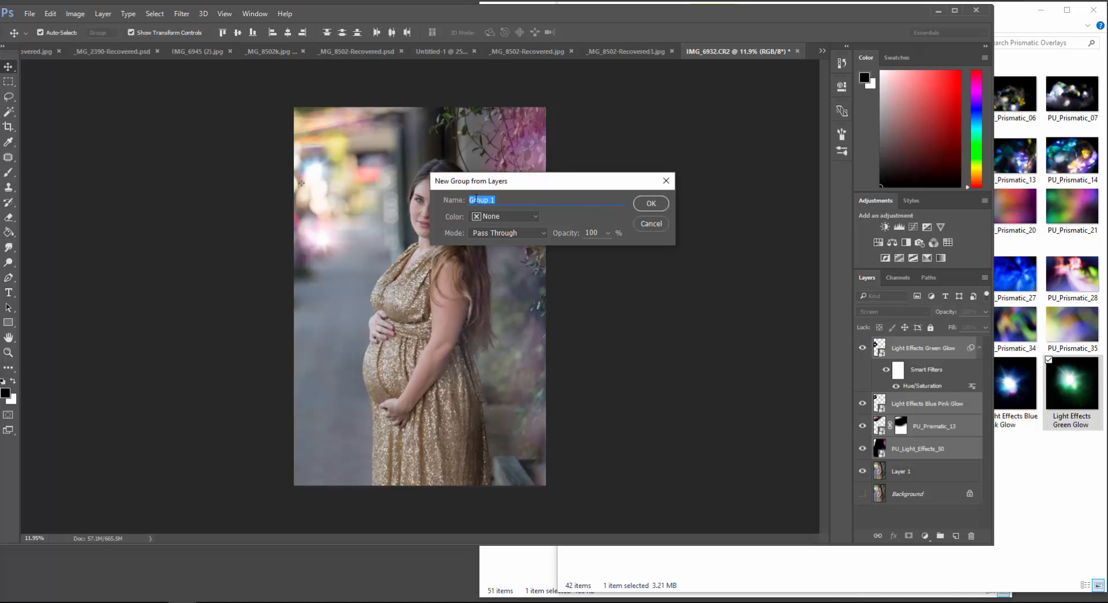
click(664, 205)
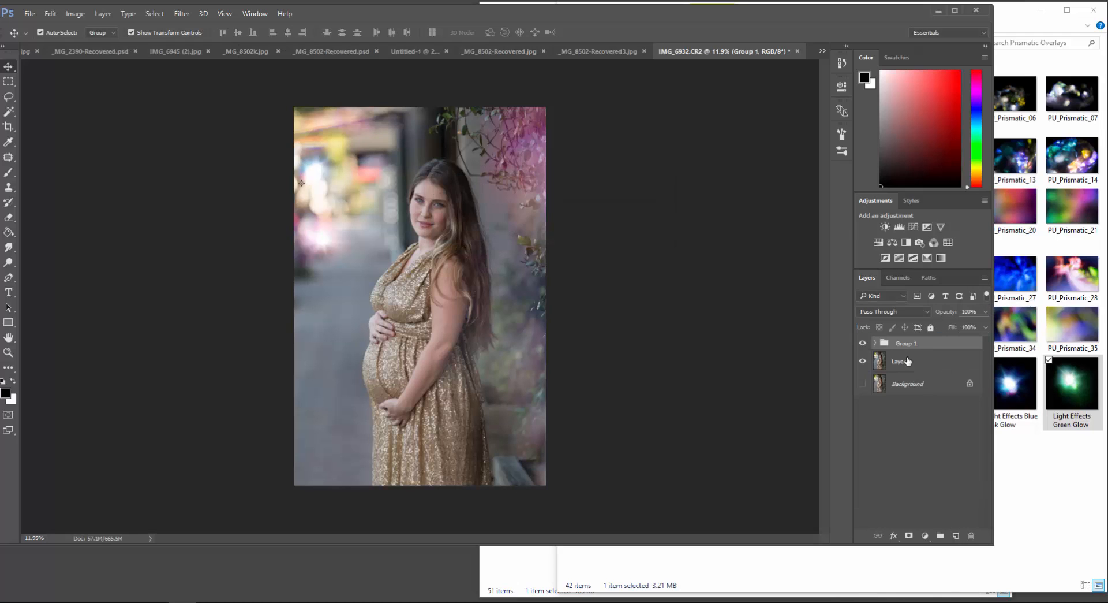
Compare the portrait with and without the overlays by toggling the visibility of Group 1
click(863, 343)
click(863, 343)
click(863, 343)
click(864, 343)
Move Layer 1 into Group 1 beneath PU_Light_Effects_50 and make the Background layer visible
click(955, 10)
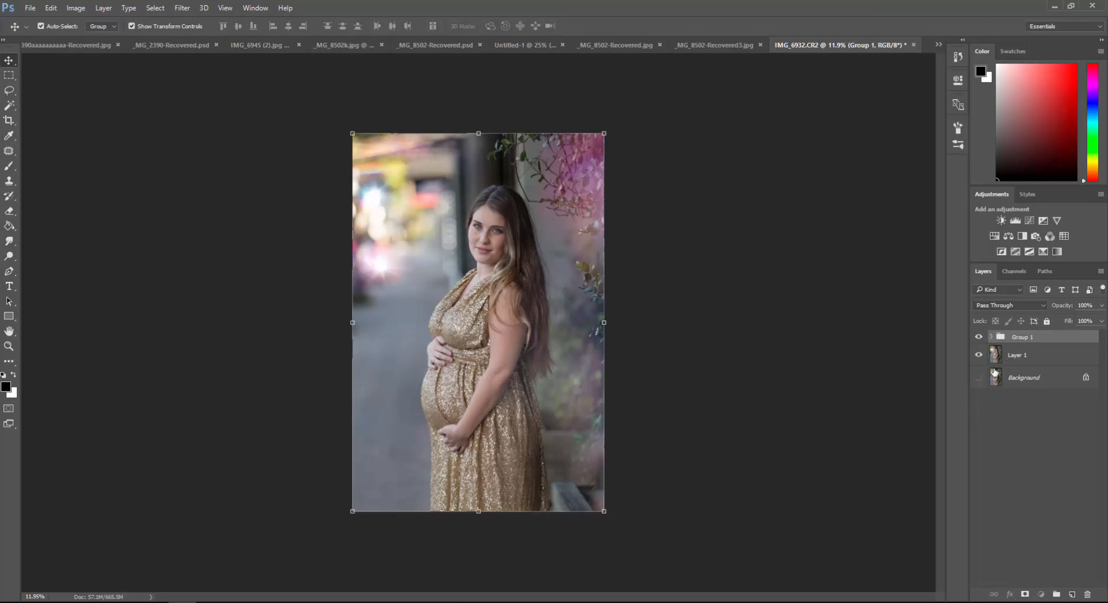
drag(1010, 362, 1016, 338)
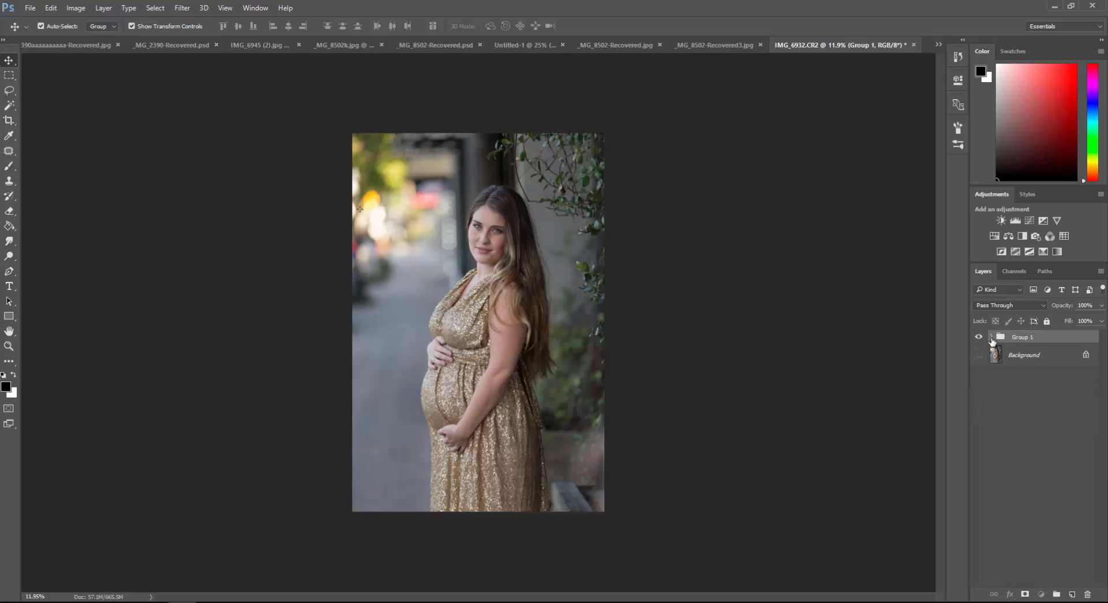
click(992, 338)
drag(1021, 350, 1024, 487)
click(980, 337)
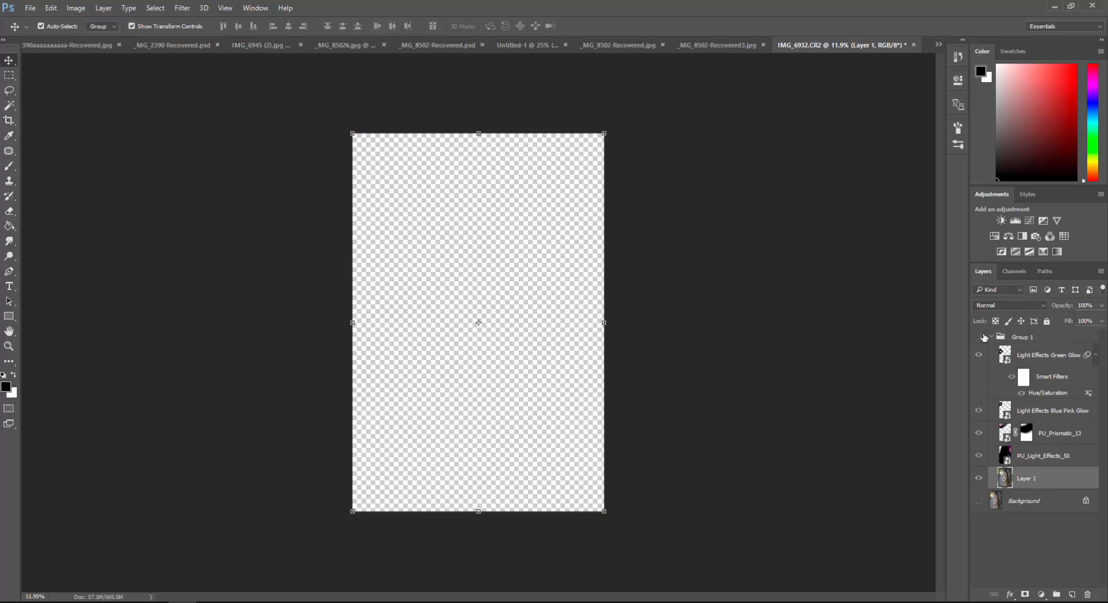
click(980, 337)
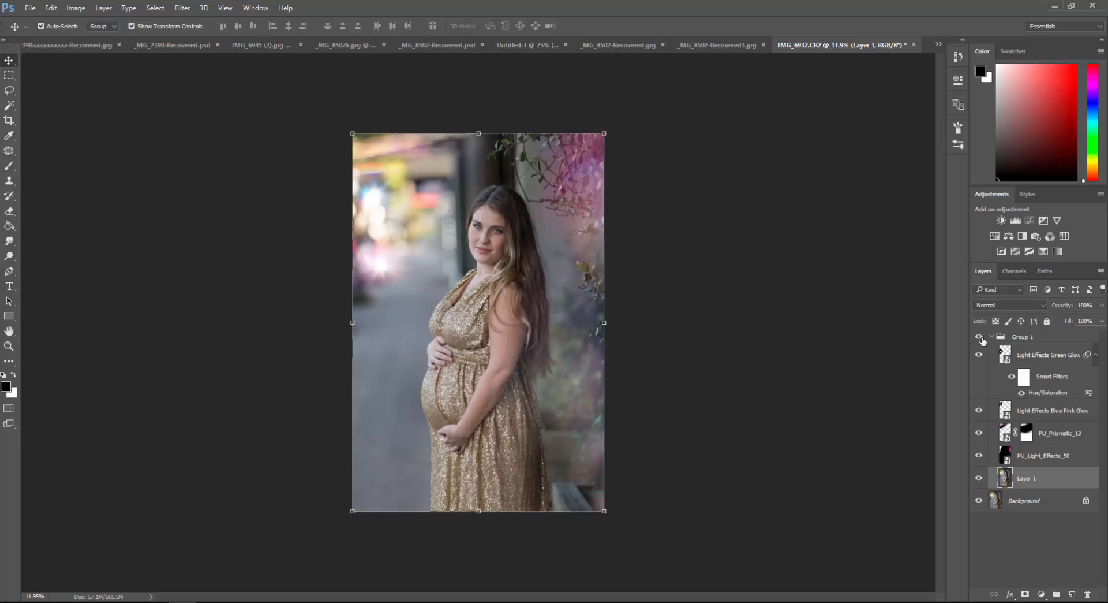
Compare the finished edit with the original Background by toggling Group 1, both in full view and close up on the face
click(980, 337)
click(980, 337)
click(981, 337)
click(980, 336)
click(9, 345)
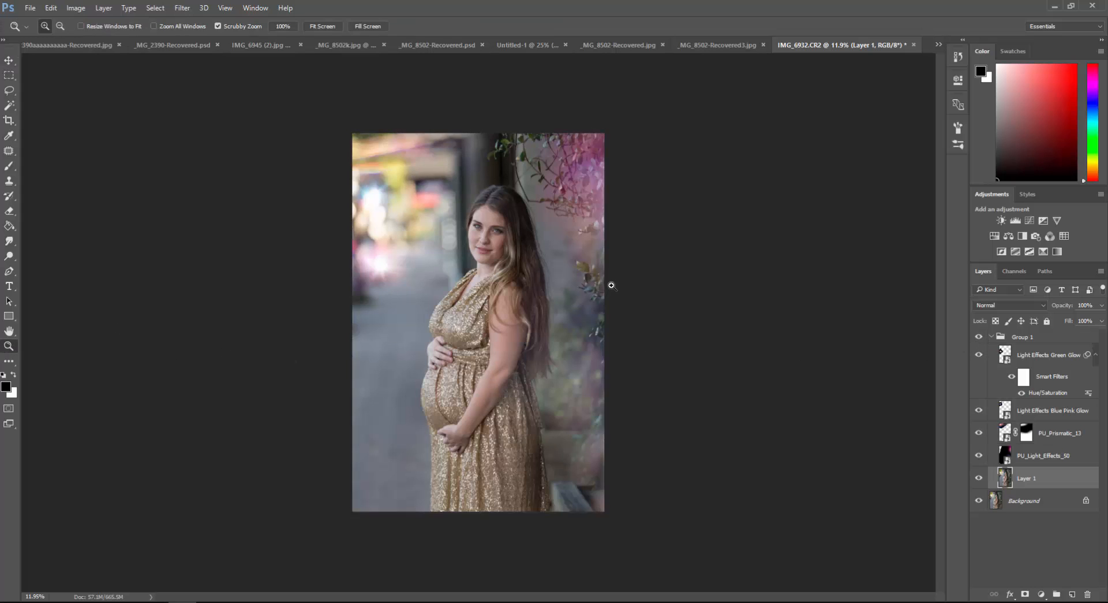
drag(498, 239, 660, 317)
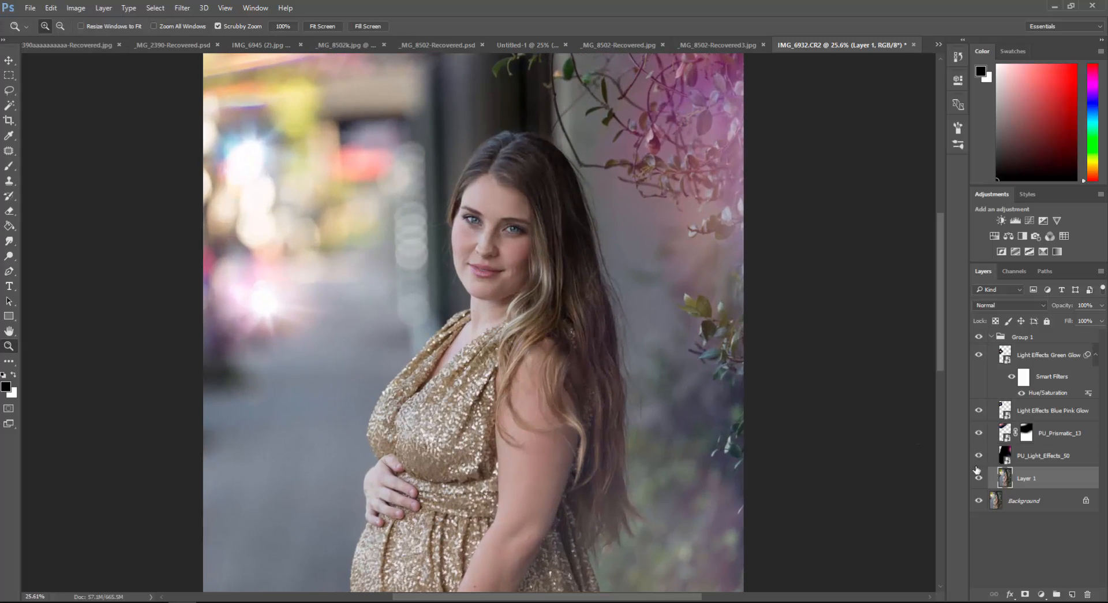
click(980, 336)
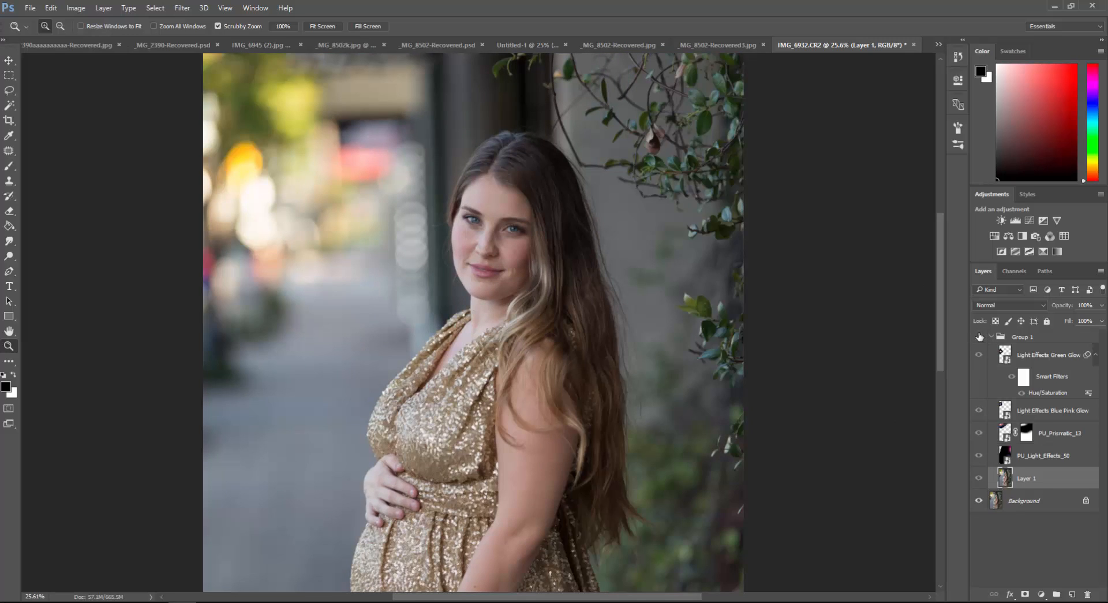
click(980, 337)
click(980, 336)
click(980, 336)
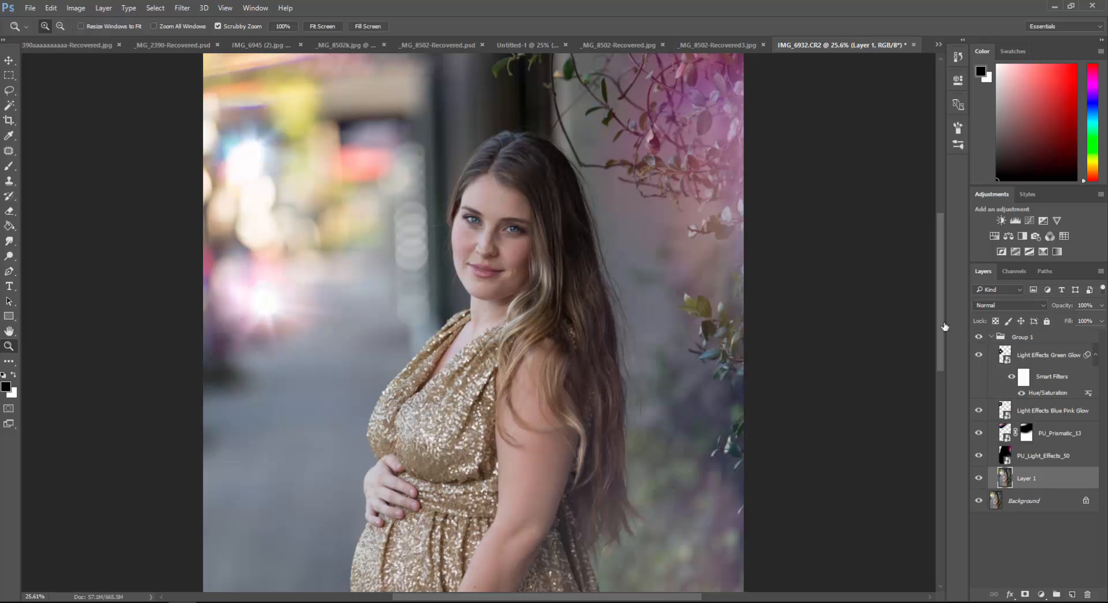
drag(540, 272, 502, 283)
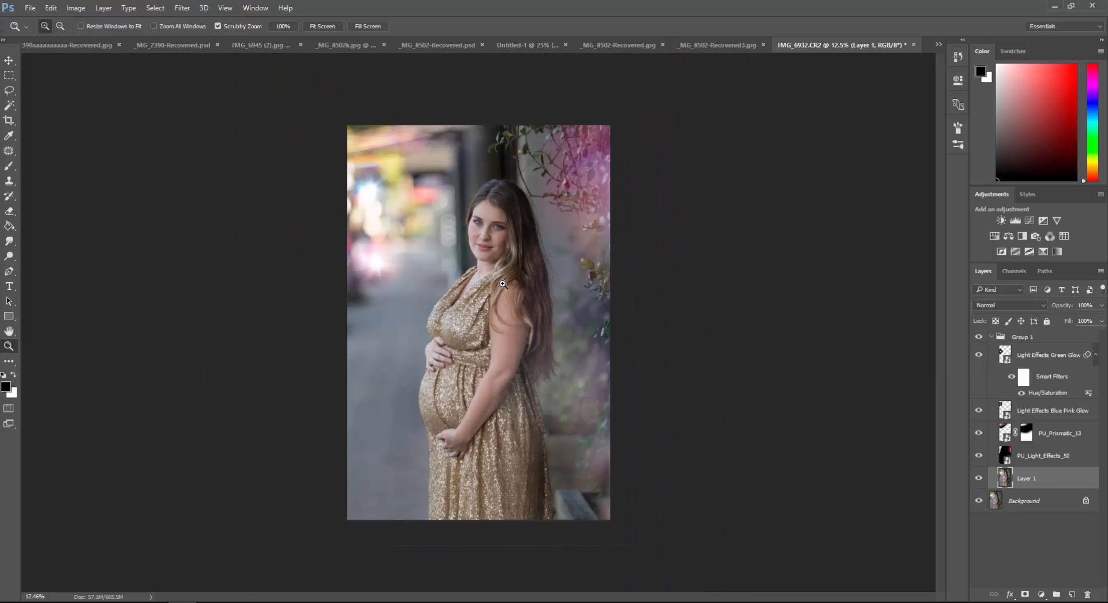